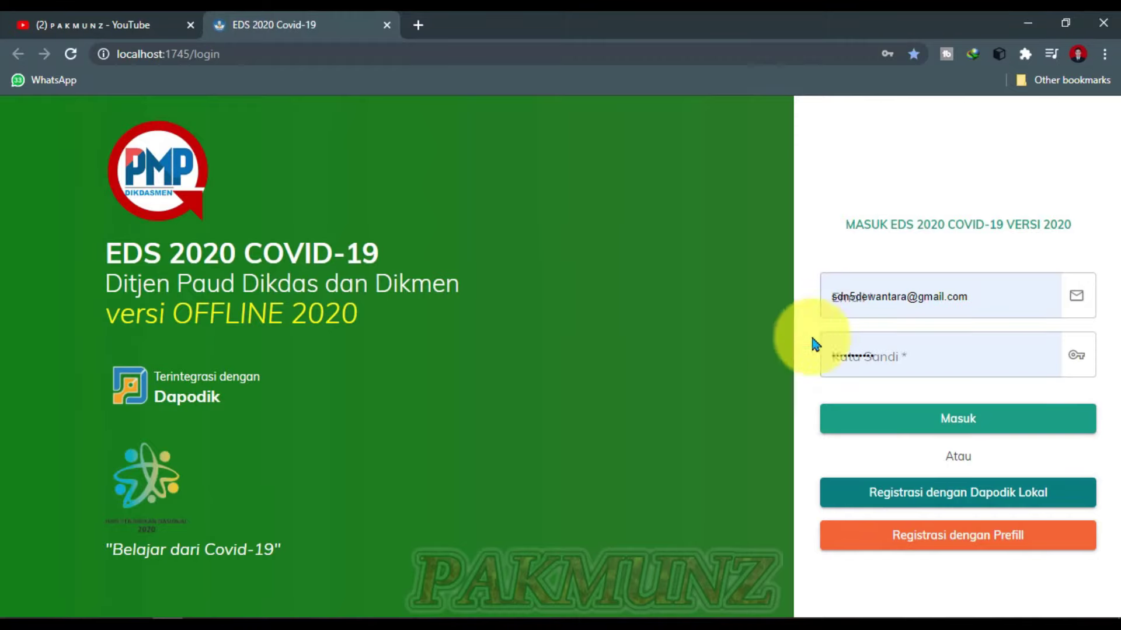
- Sign in to EDS 2020 Covid-19 with the prefilled credentials and open the Manajemen Pengguna page
left_click(950, 423)
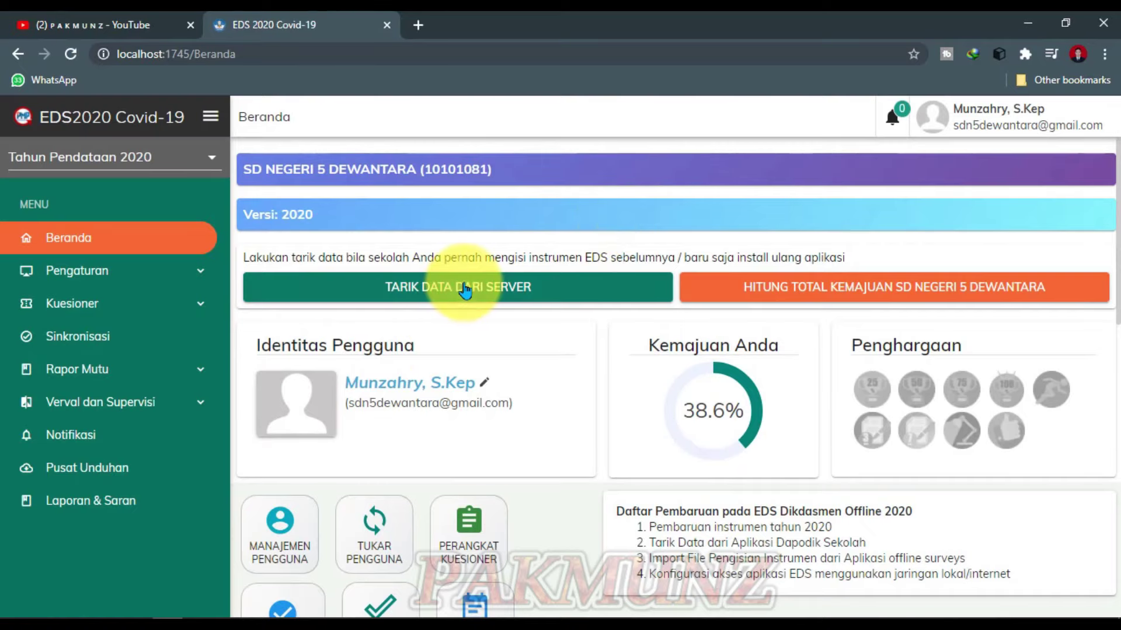
left_click(58, 303)
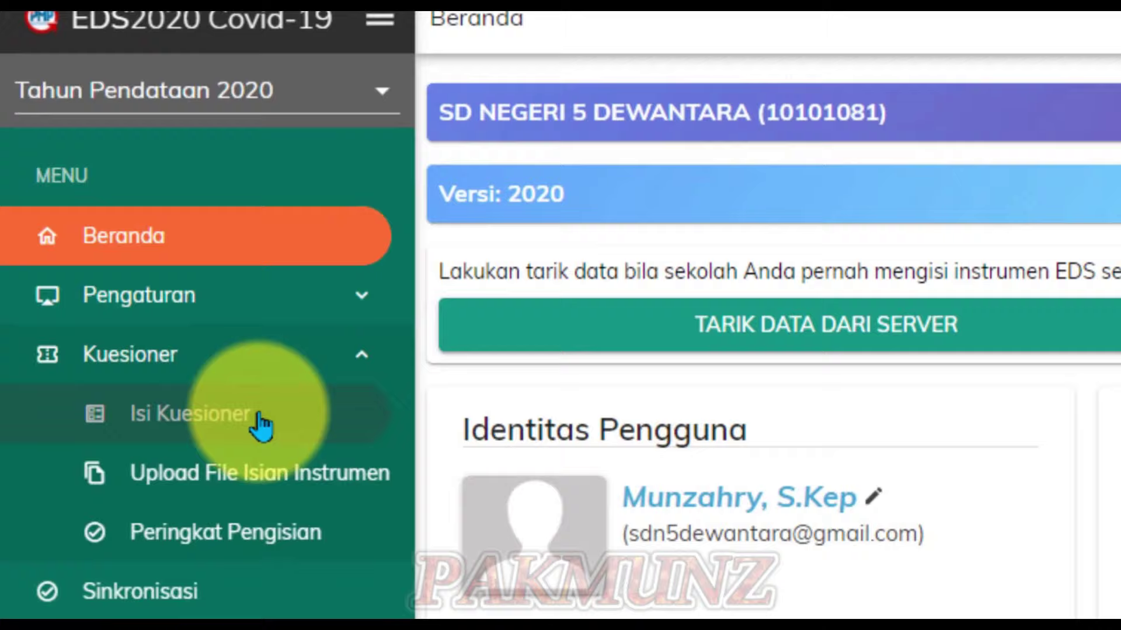
left_click(148, 340)
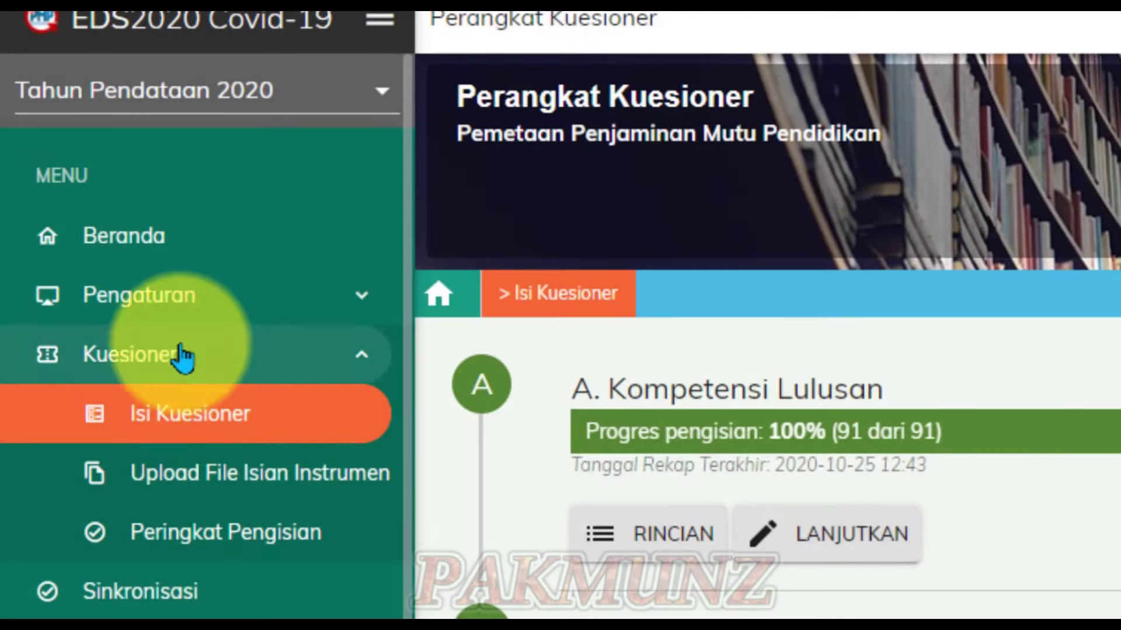
left_click(153, 299)
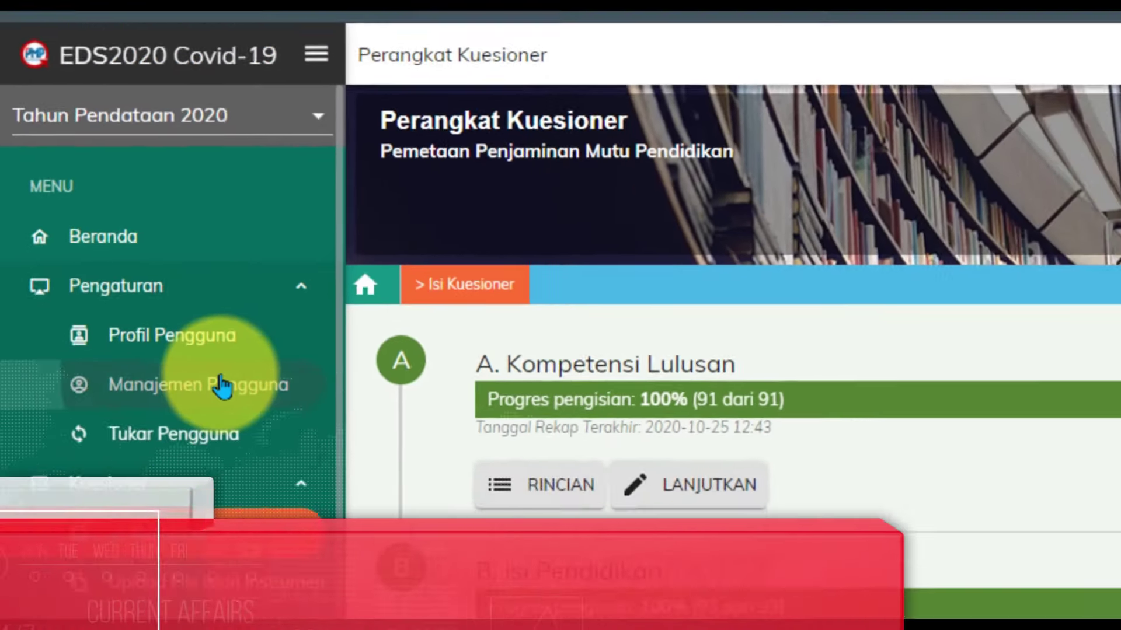
left_click(265, 415)
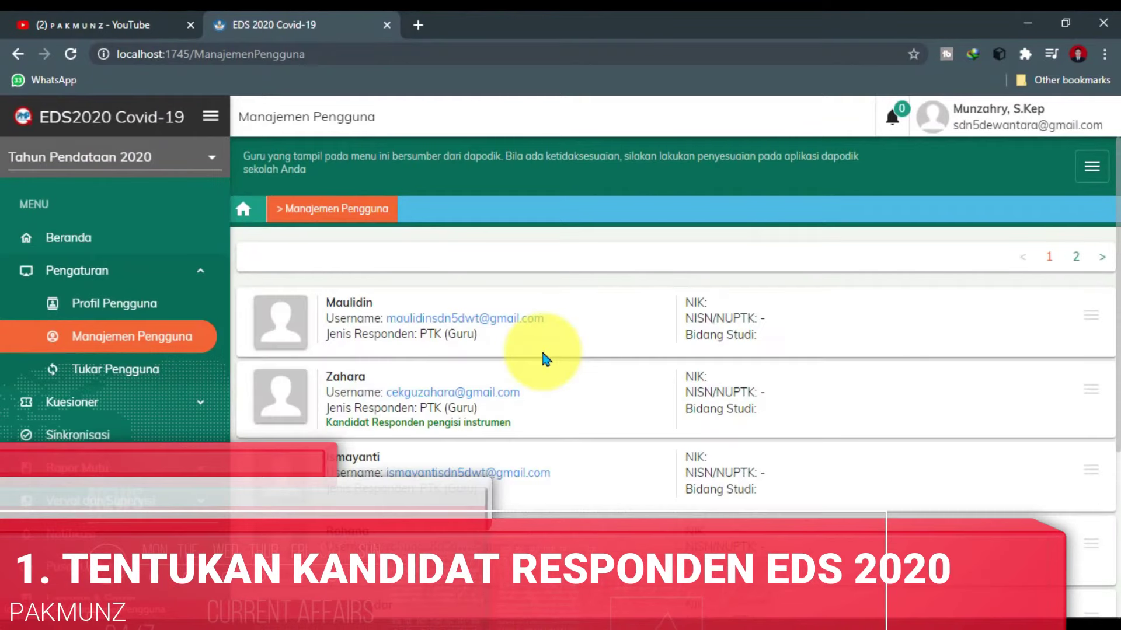
- Examine the first page of the user list for teachers marked as respondent candidates
scroll(694, 351, "down", 5)
scroll(584, 420, "up", 5)
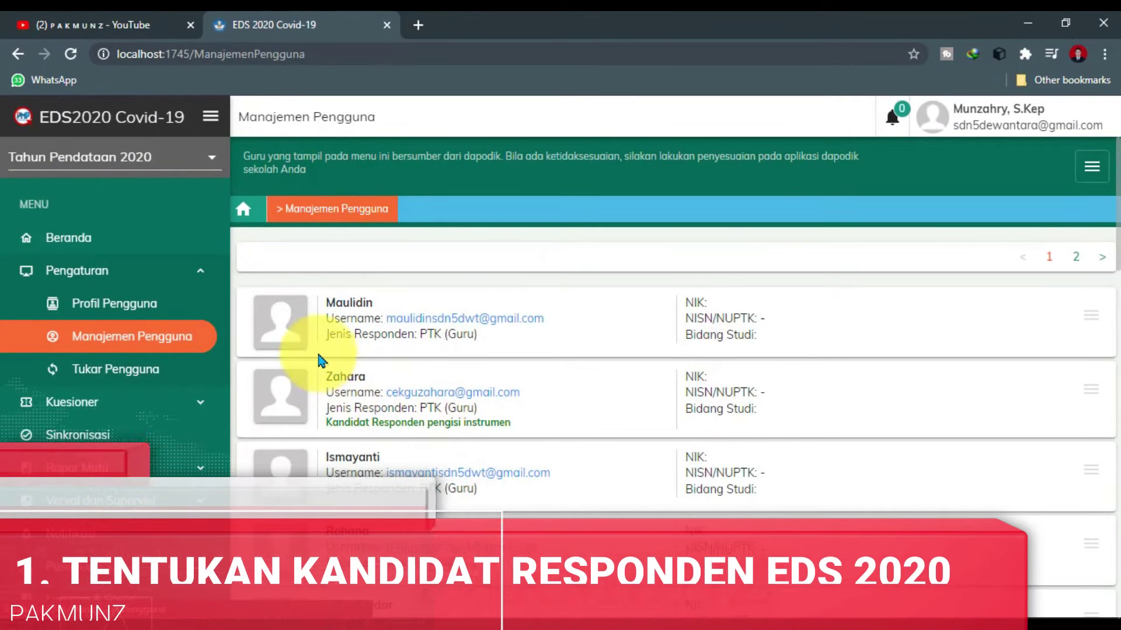
scroll(512, 465, "down", 15)
scroll(492, 465, "down", 4)
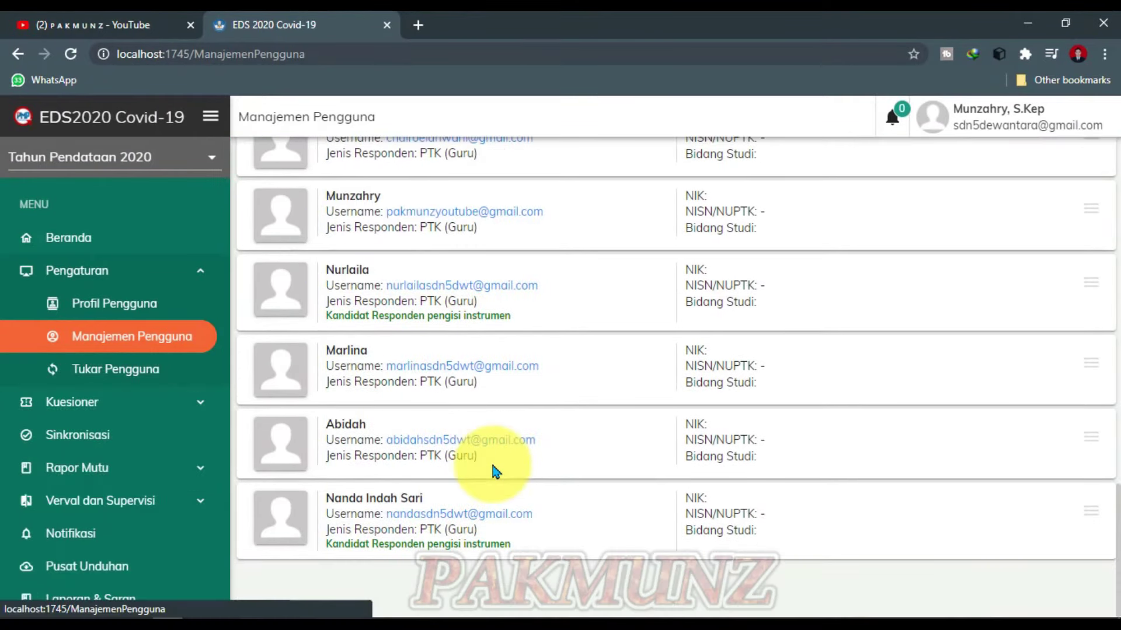
scroll(846, 451, "up", 19)
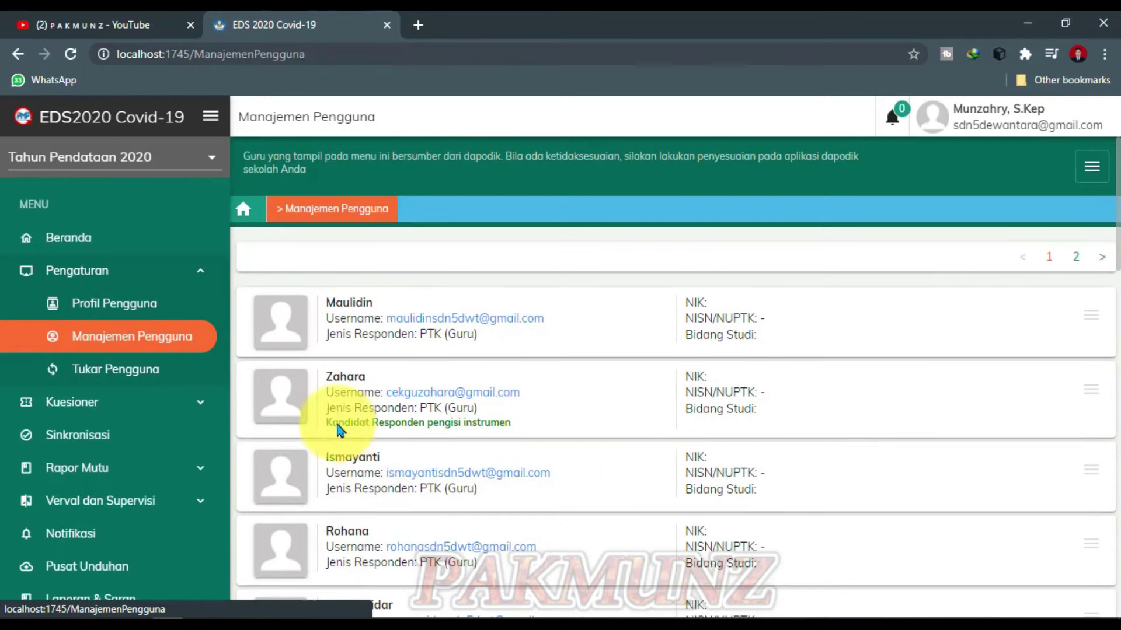
scroll(422, 468, "down", 10)
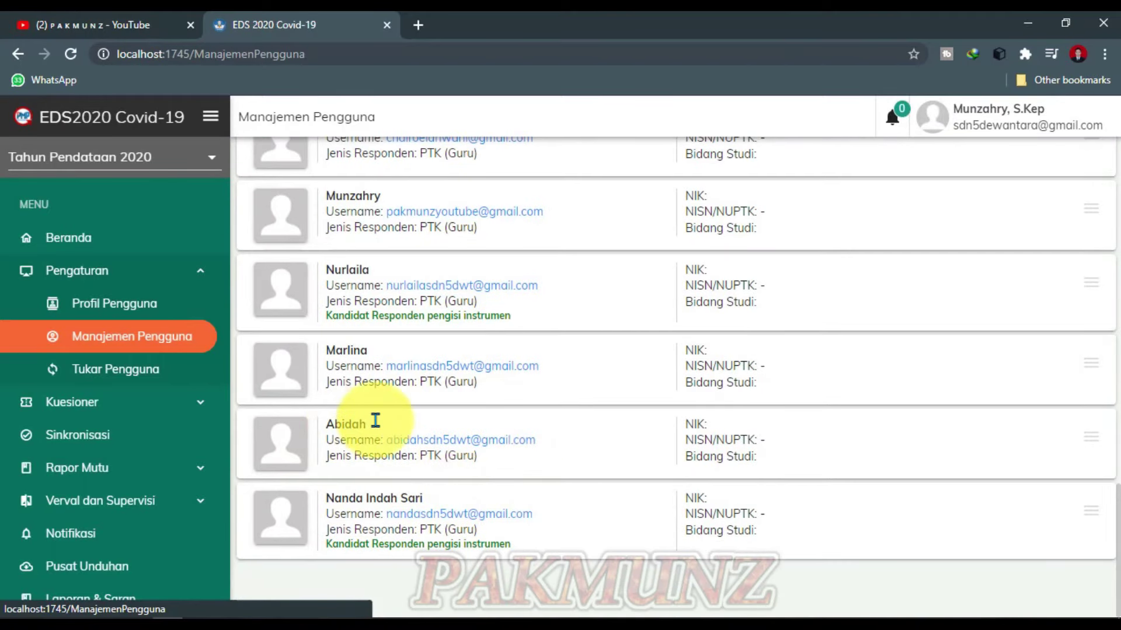
scroll(524, 468, "up", 1)
scroll(538, 475, "down", 1)
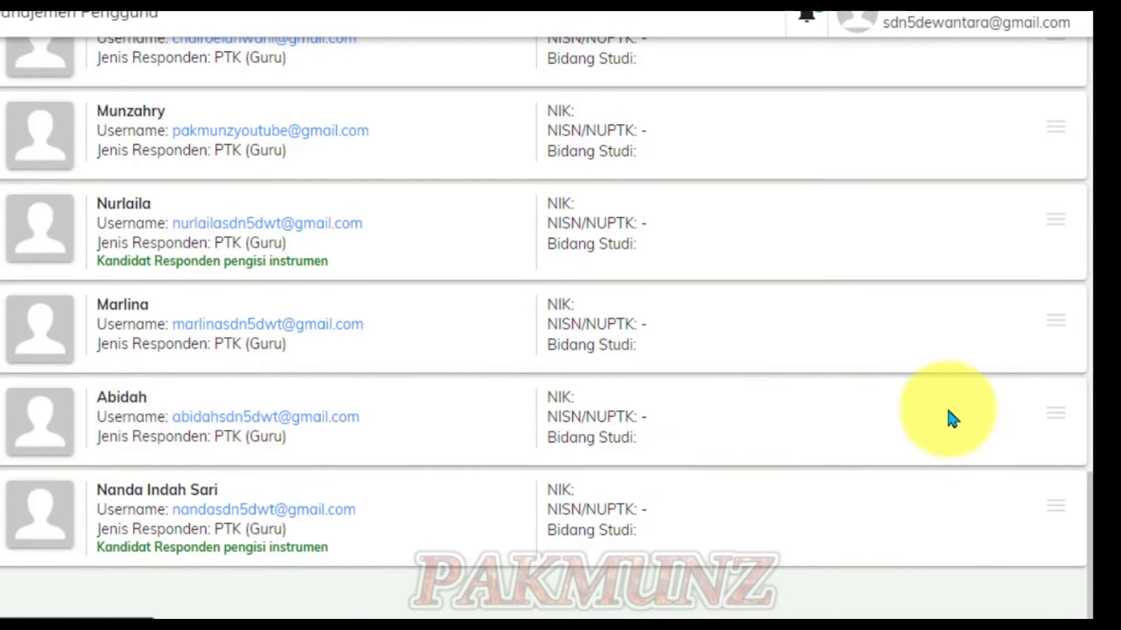
- Delete the second-to-last teacher on the first page of the user list and confirm the deletion
left_click(1067, 433)
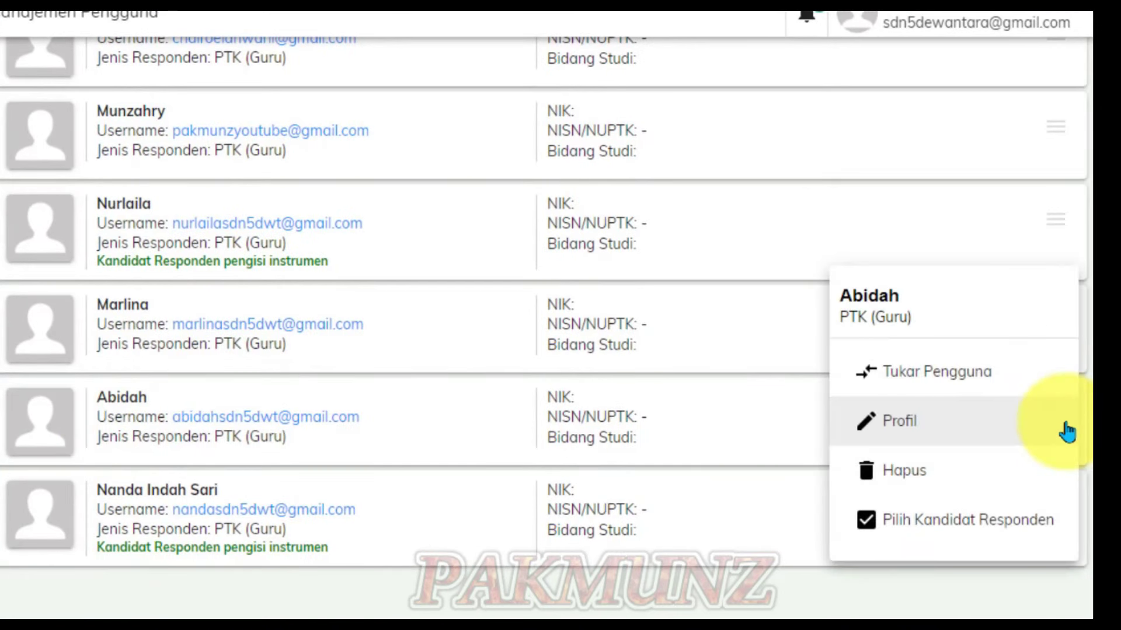
left_click(874, 483)
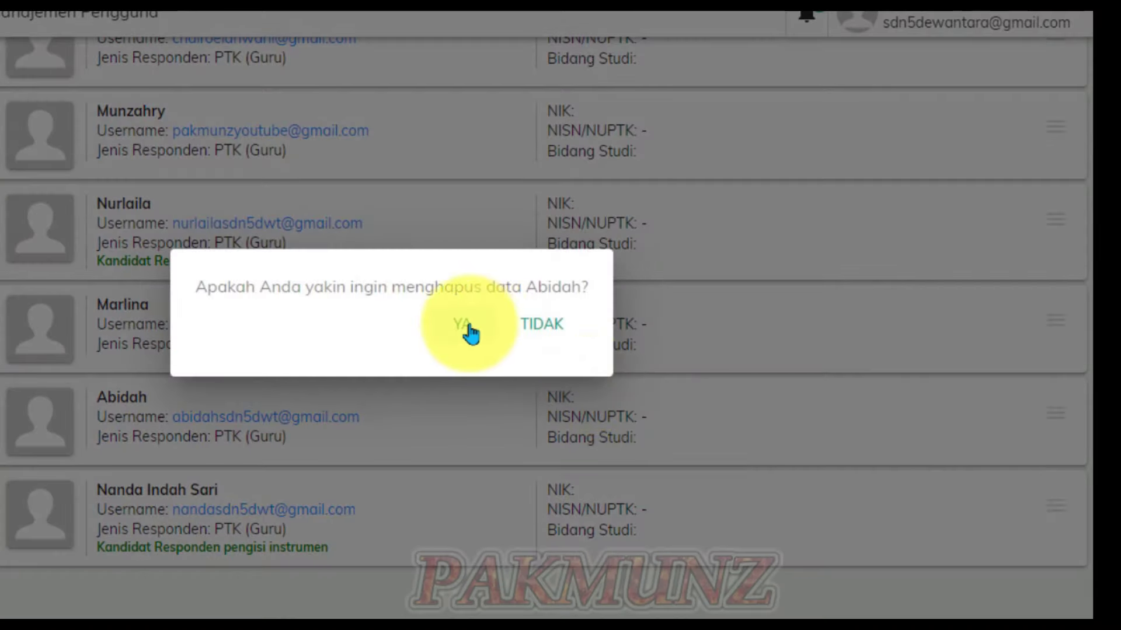
left_click(468, 327)
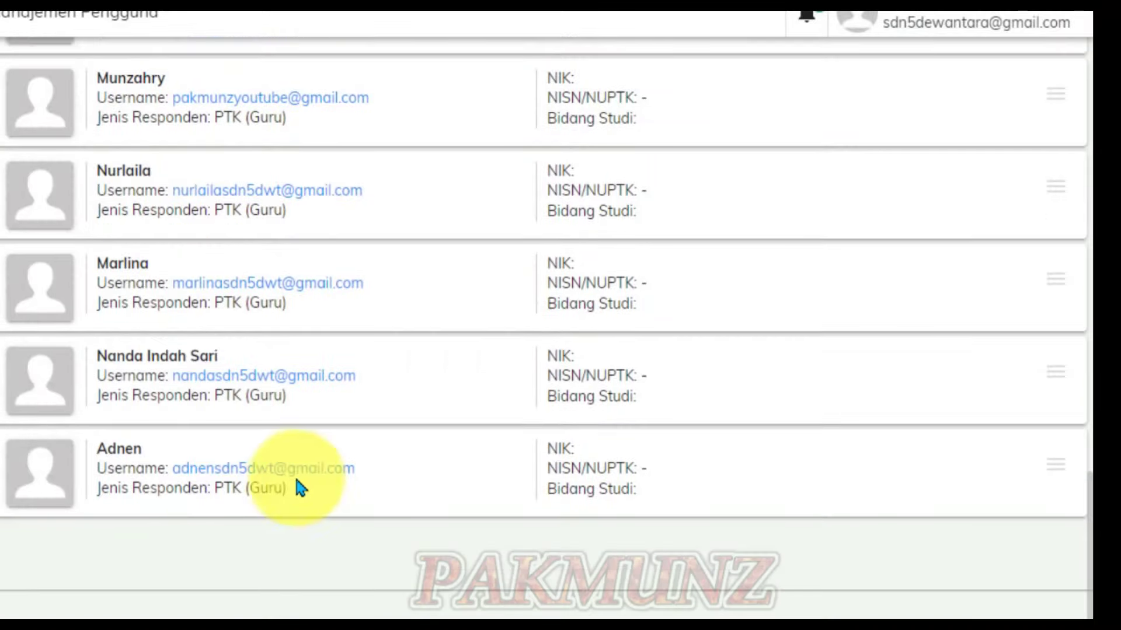
- Delete the last teacher shown on the first page of the user list and confirm the deletion
left_click(1067, 473)
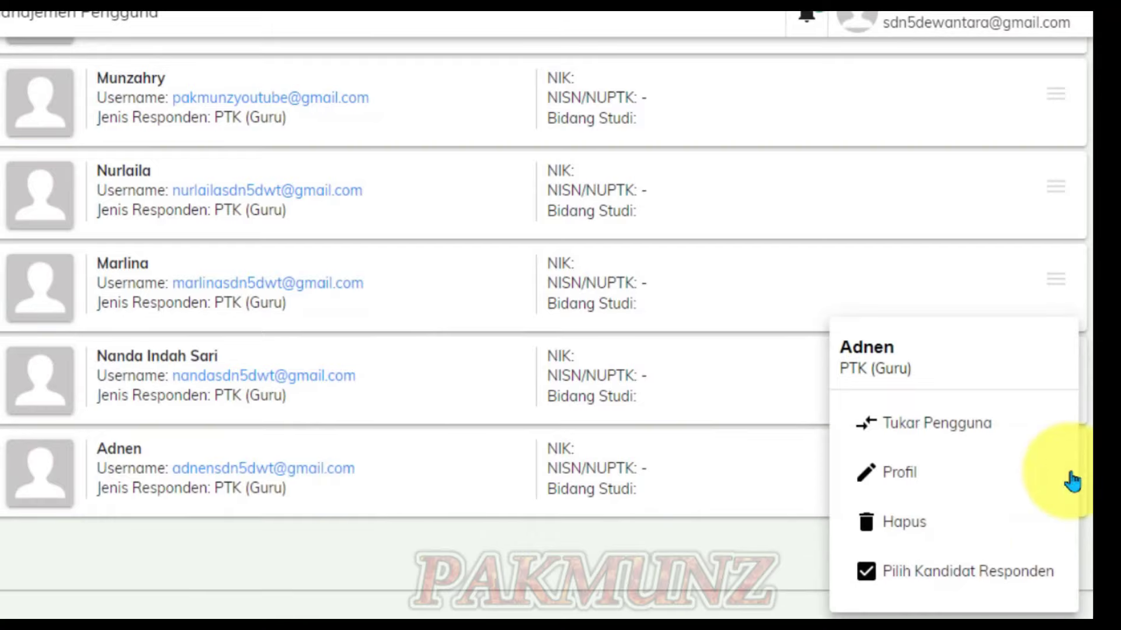
left_click(881, 525)
left_click(457, 327)
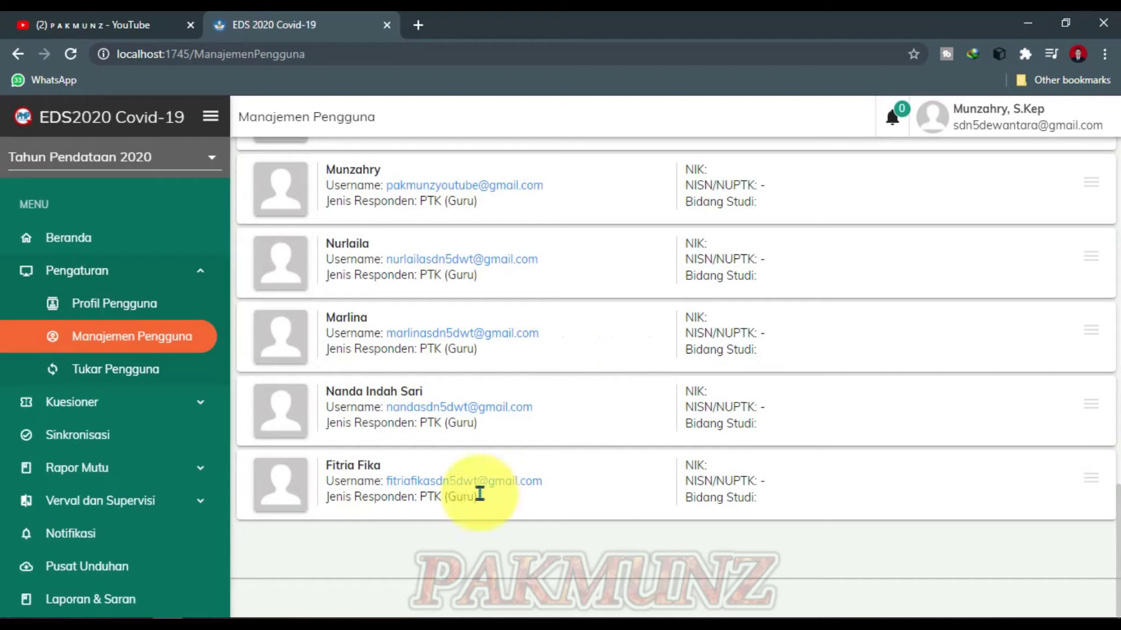
- Review the remaining users on page 1, and check the candidate status of the users on page 2
scroll(433, 513, "up", 5)
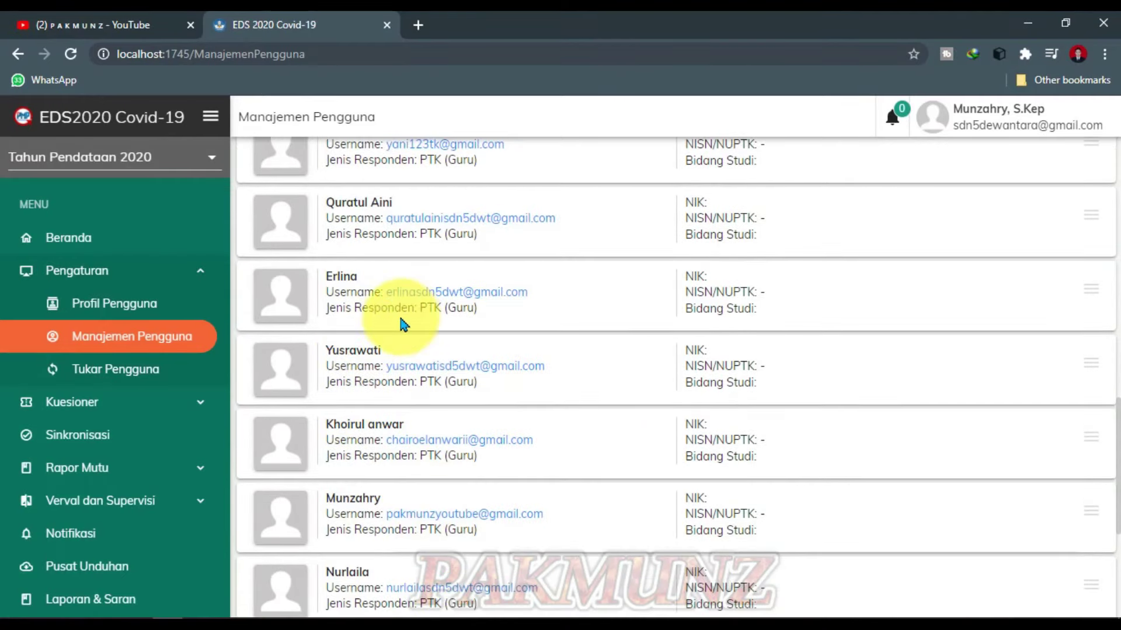
scroll(402, 325, "up", 12)
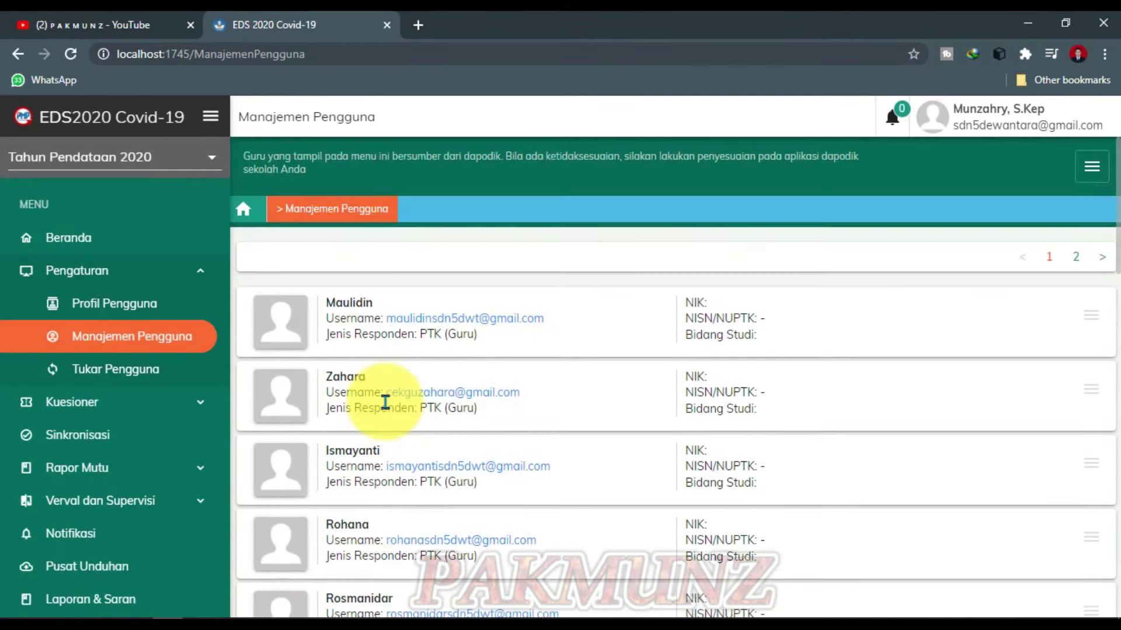
scroll(925, 395, "down", 15)
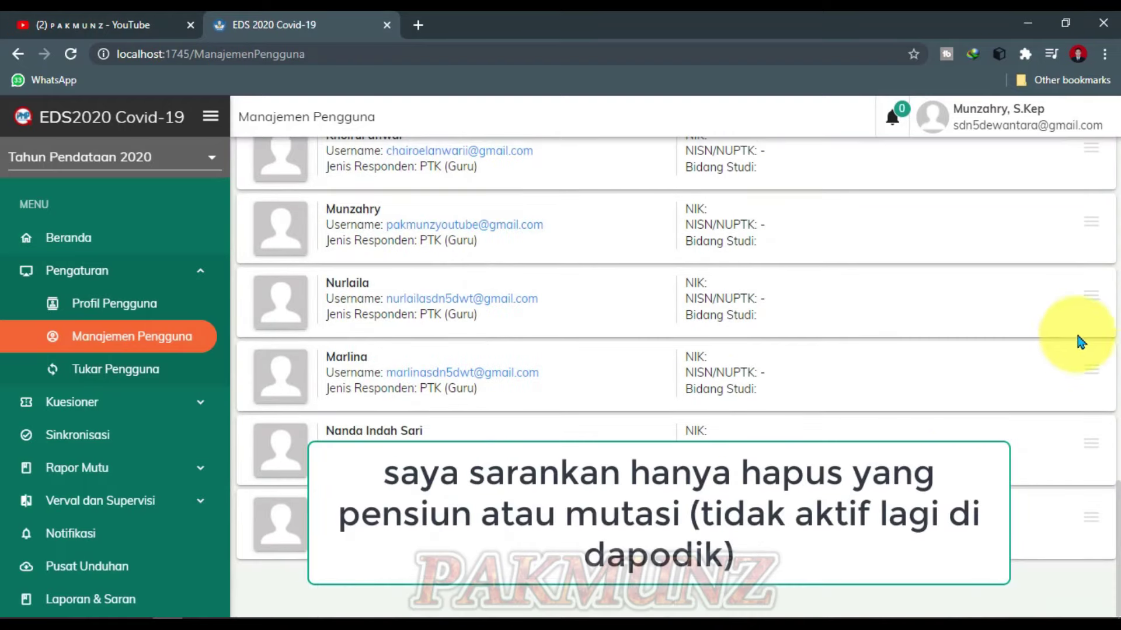
scroll(1080, 338, "up", 15)
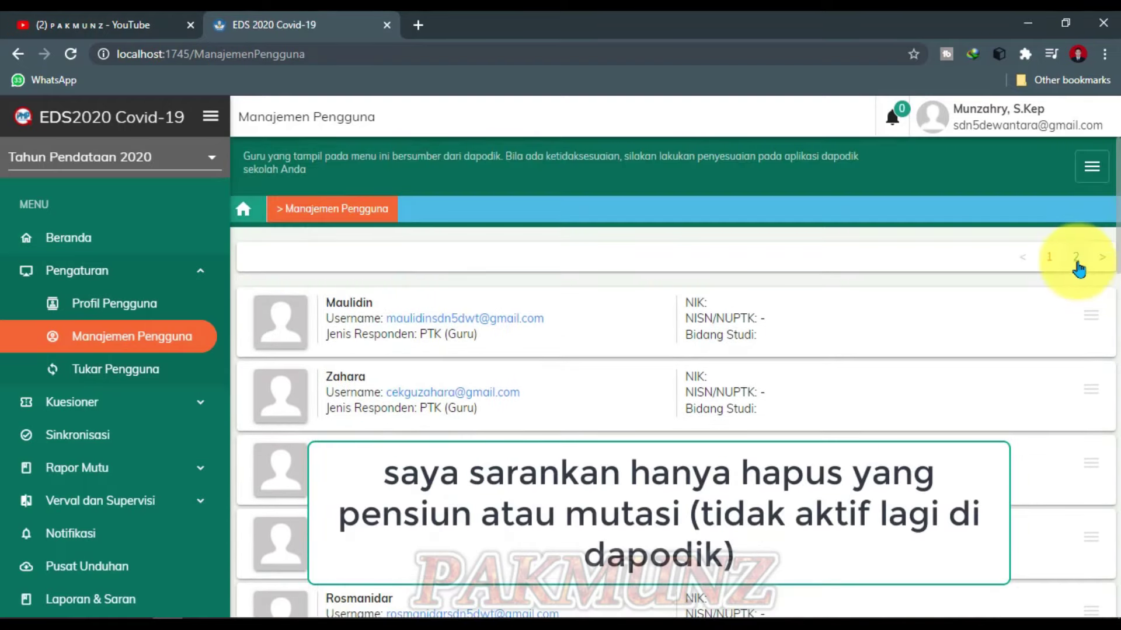
left_click(1076, 261)
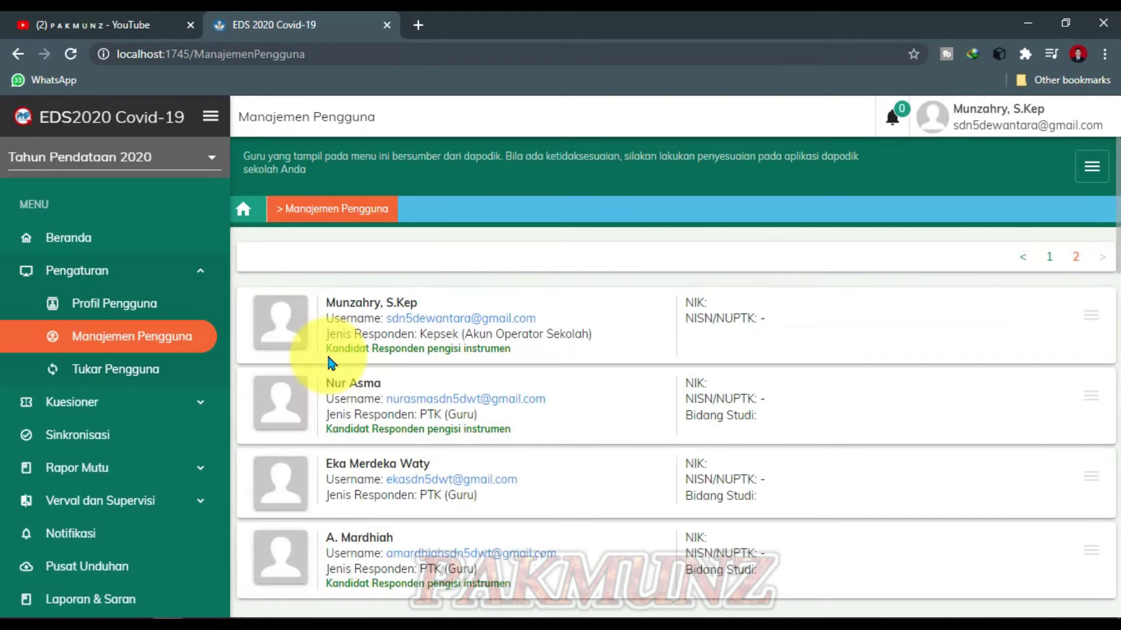
scroll(373, 478, "down", 1)
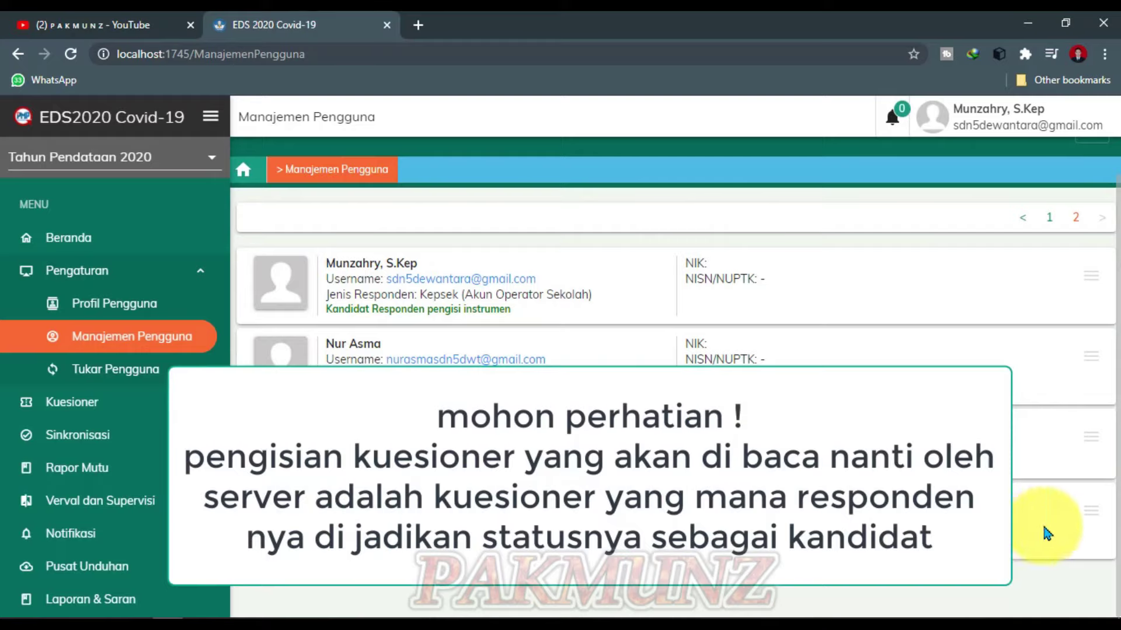
- Cancel the respondent candidate status of the last teacher on page 2 and select the same teacher as candidate again
left_click(1091, 514)
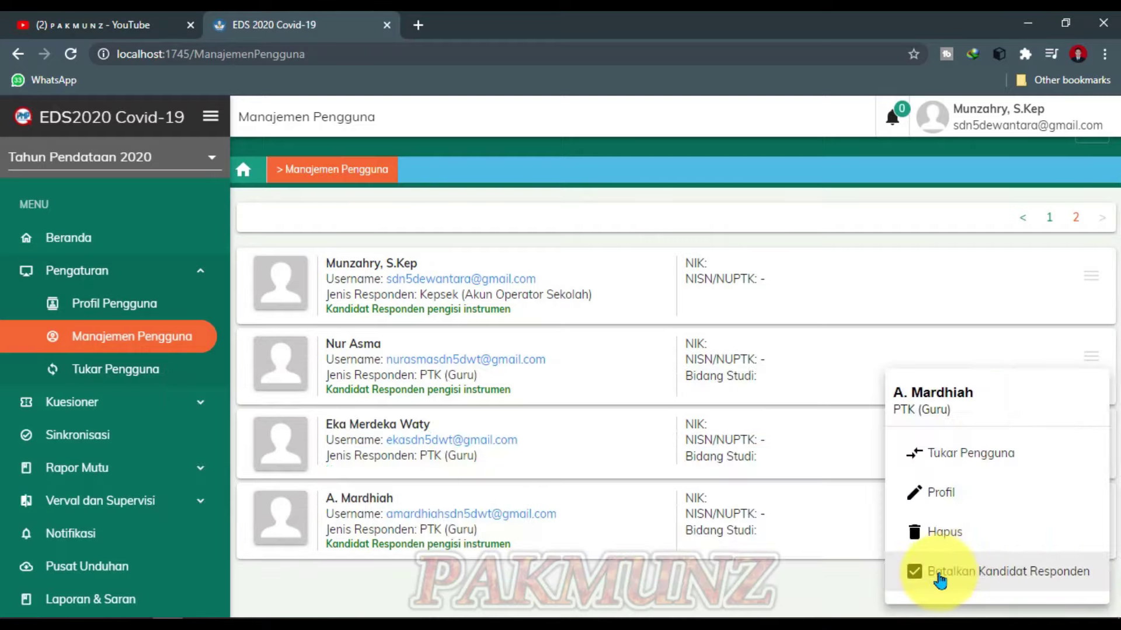
left_click(914, 574)
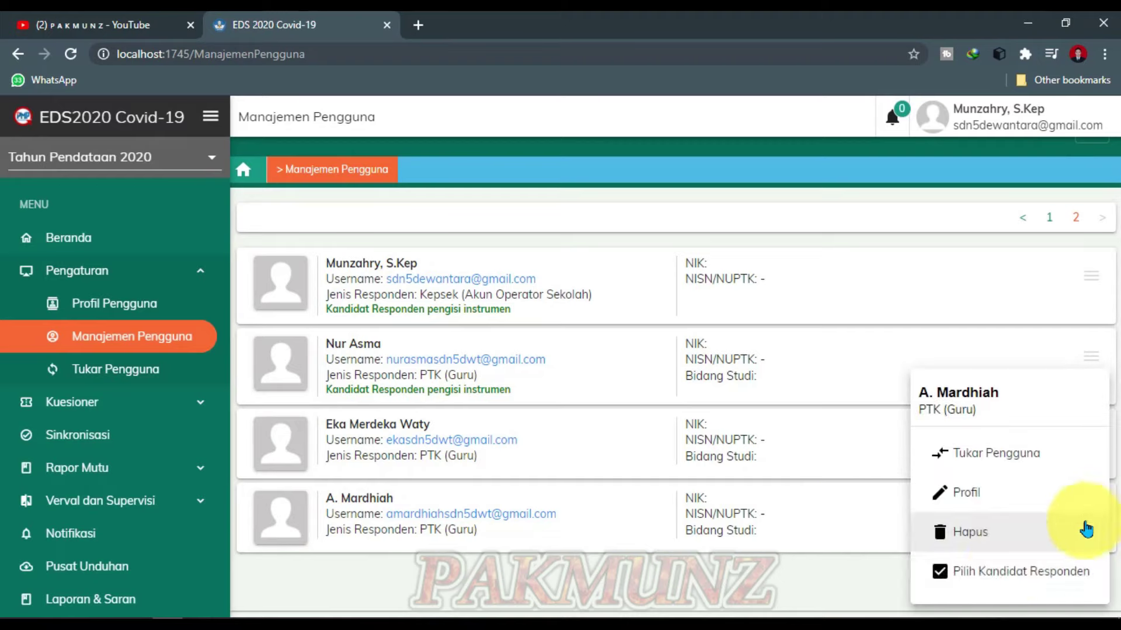
left_click(998, 572)
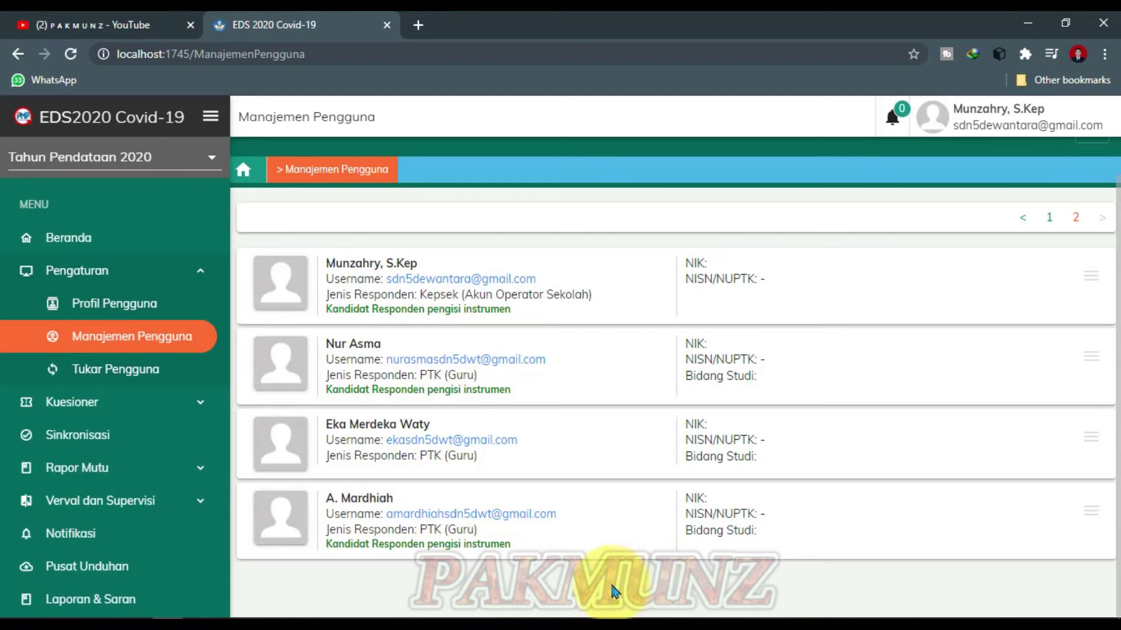
- Return to the Beranda page to review the dashboard, and look at the PAKMUNZ channel's uploads on YouTube
left_click(175, 410)
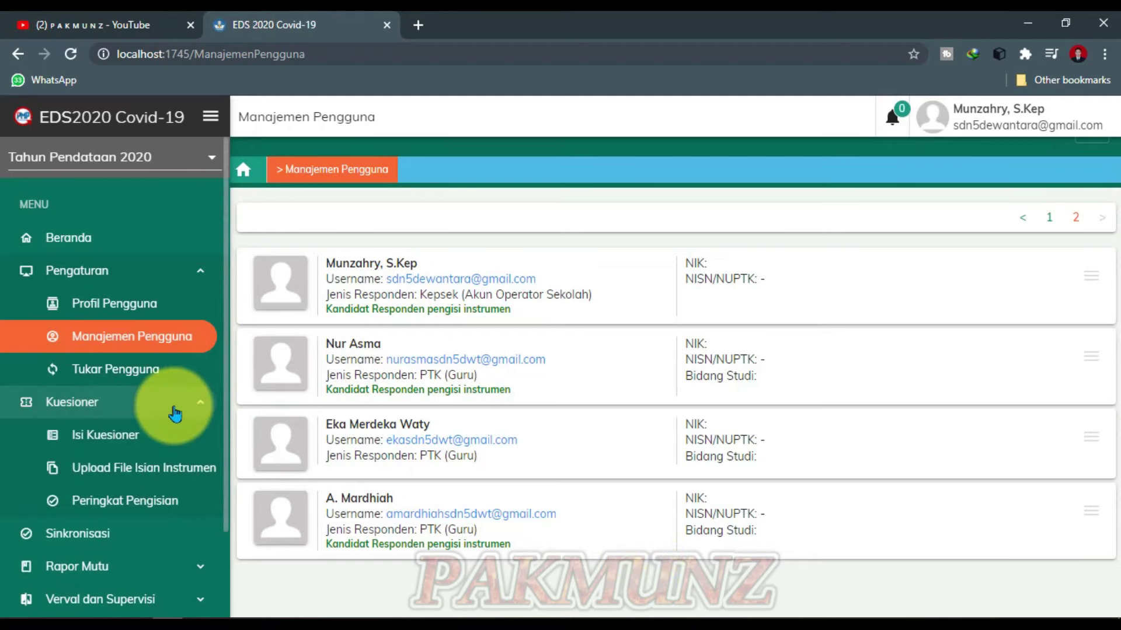
left_click(71, 247)
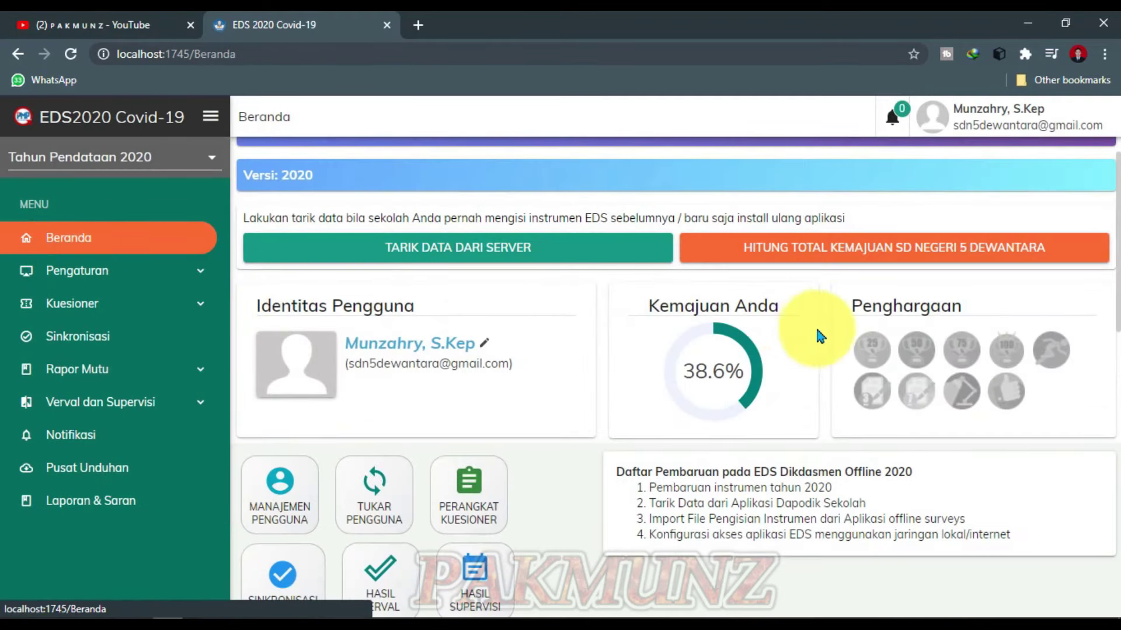
scroll(516, 503, "down", 10)
scroll(515, 495, "up", 10)
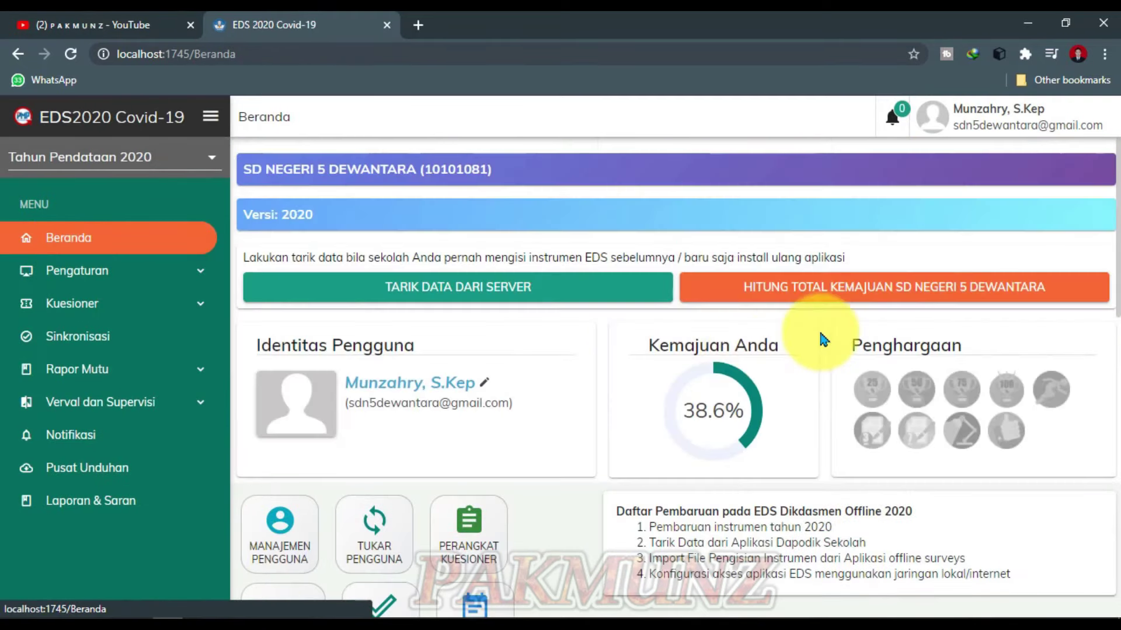
left_click(61, 20)
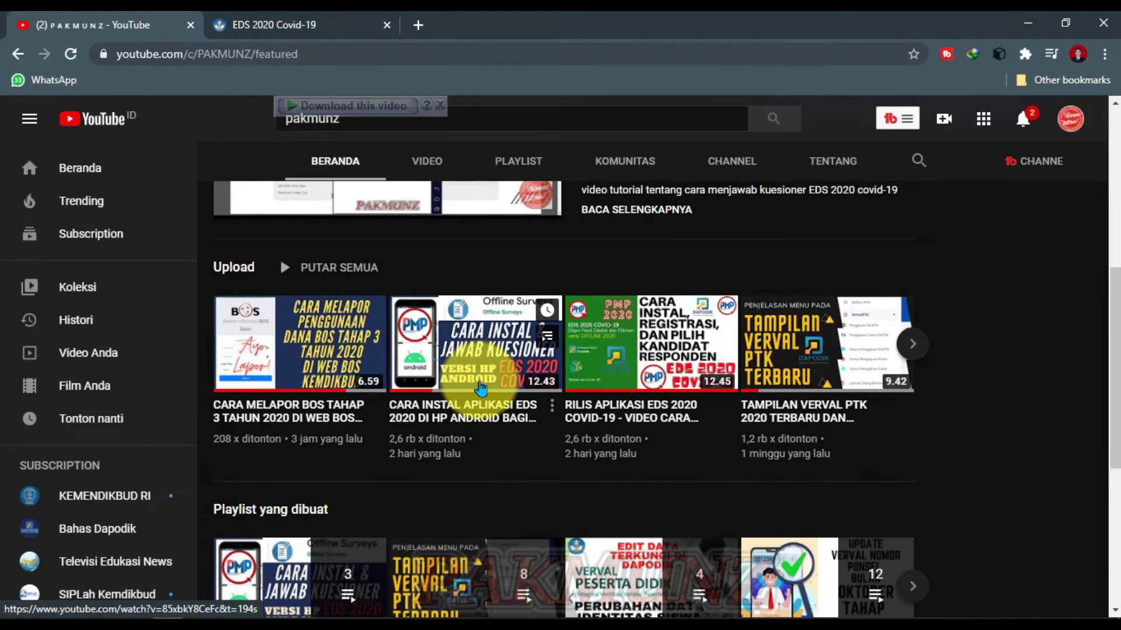
left_click(251, 24)
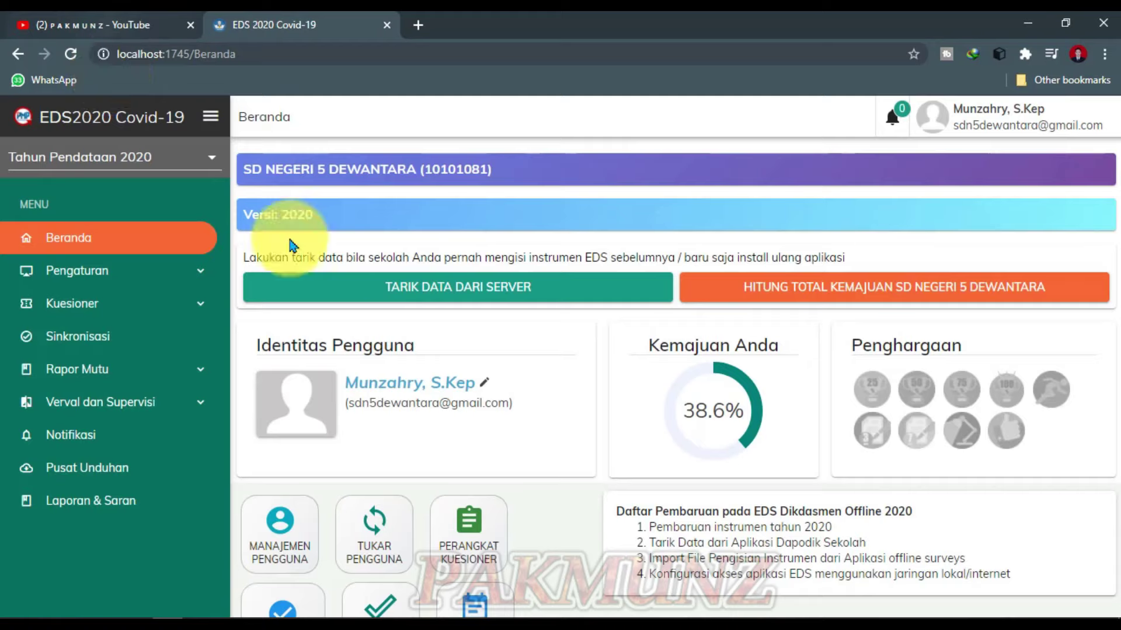
- Open the Isi Kuesioner page, check the progress of its sections, and continue filling in section C. Proses Pembelajaran
left_click(91, 310)
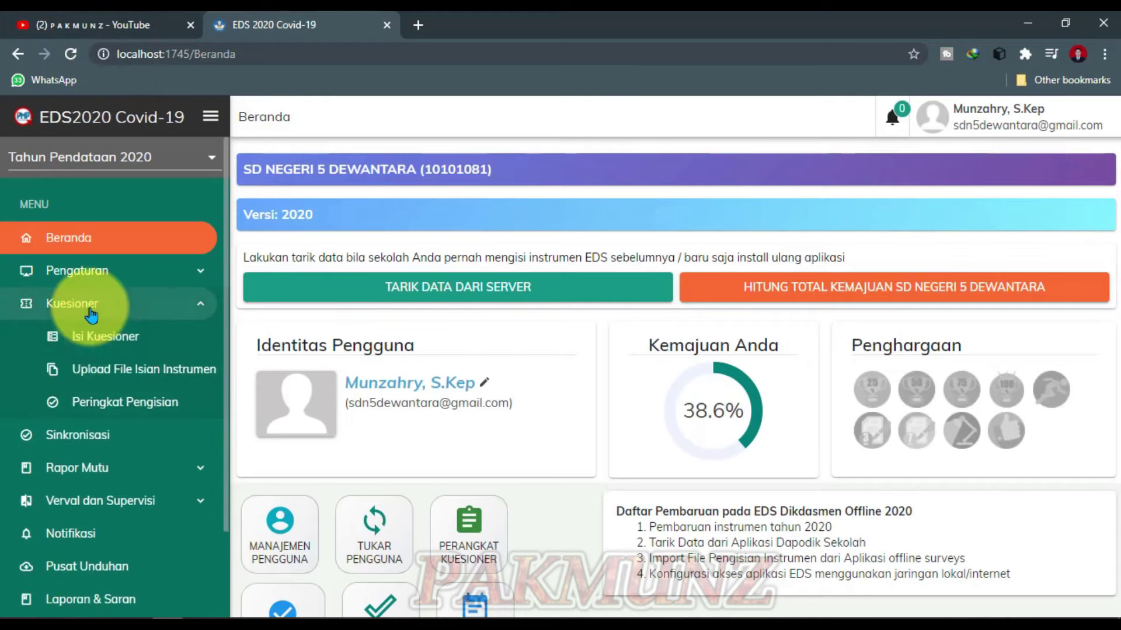
left_click(108, 353)
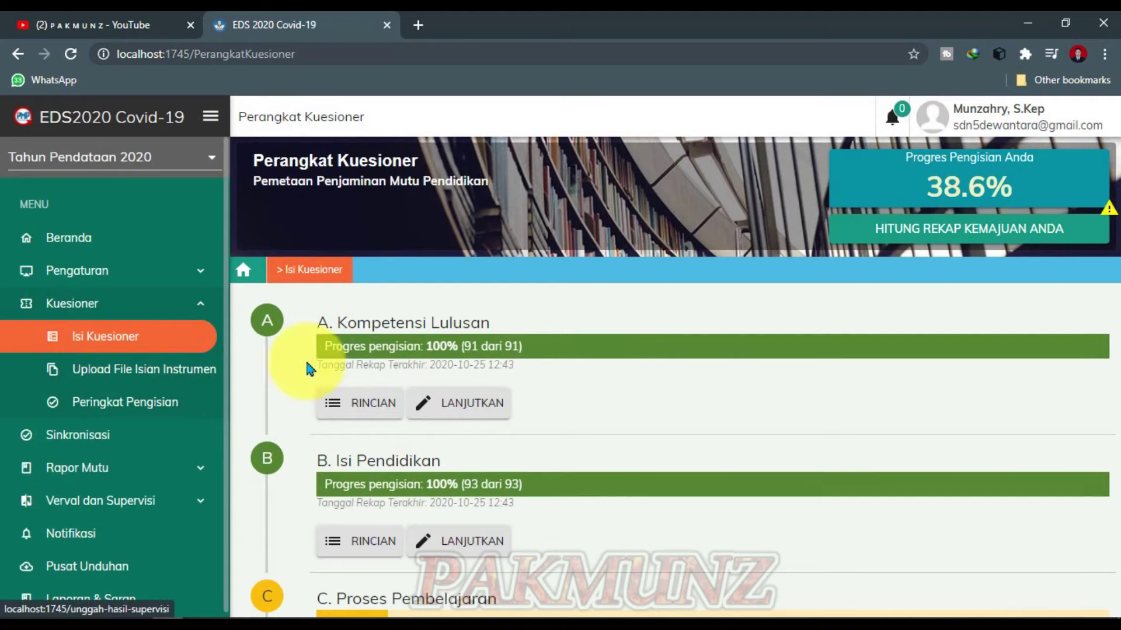
scroll(563, 357, "down", 5)
scroll(604, 425, "up", 3)
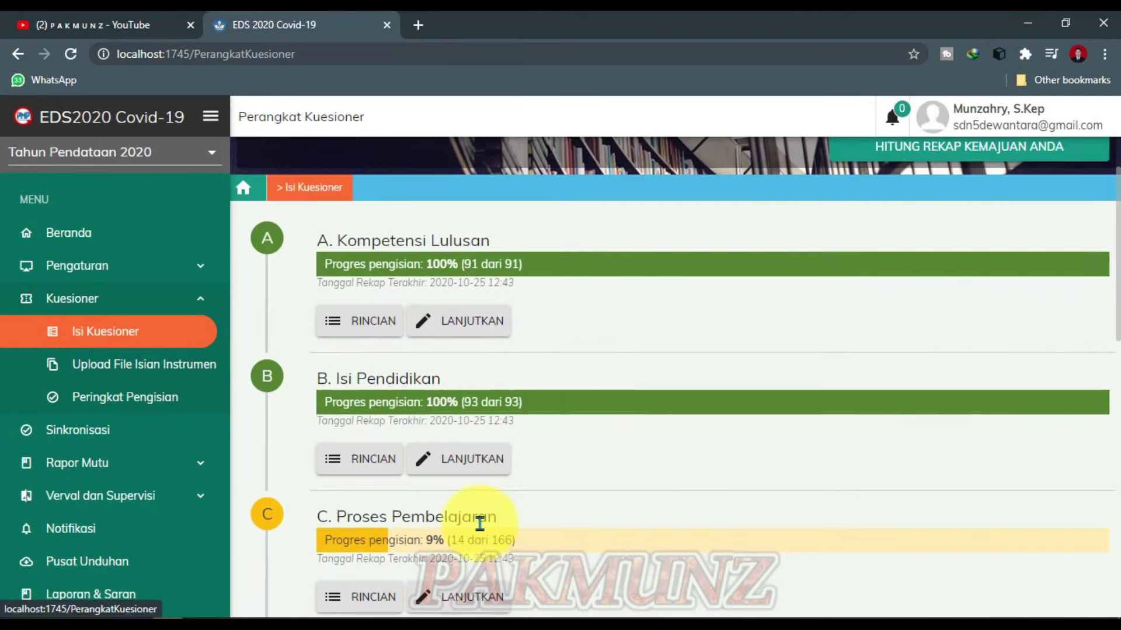
scroll(584, 496, "up", 2)
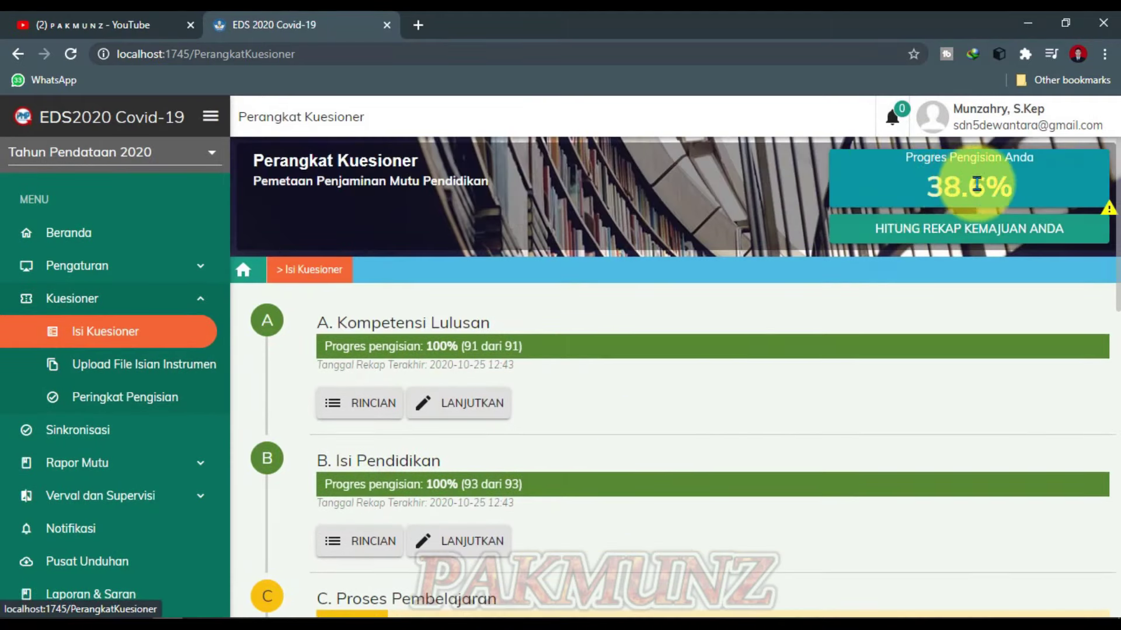
scroll(560, 458, "down", 5)
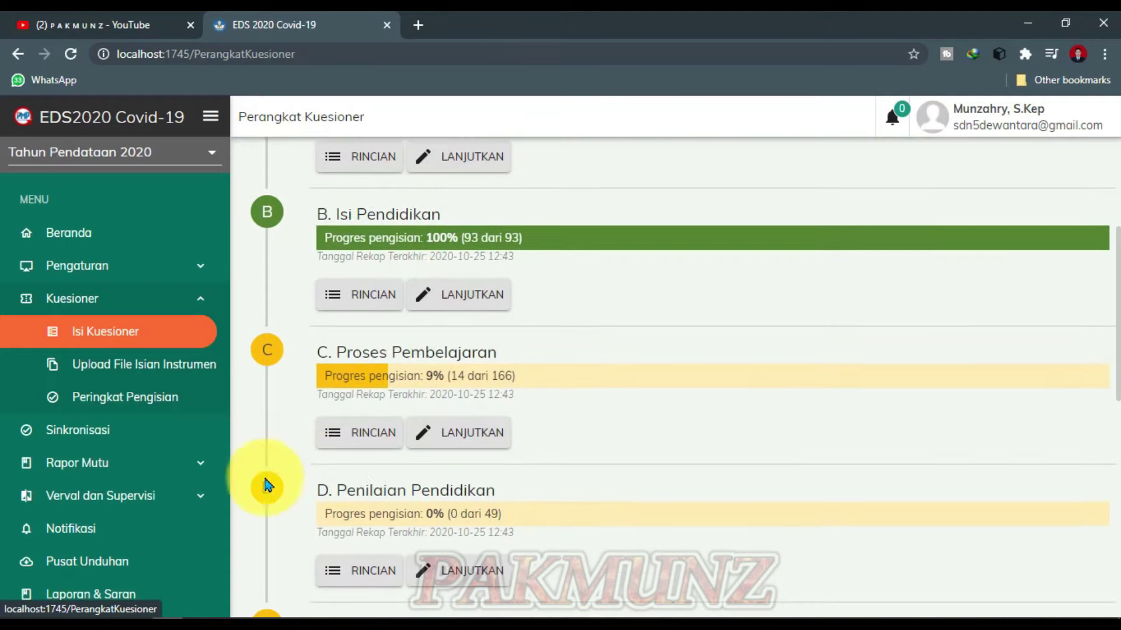
left_click(479, 434)
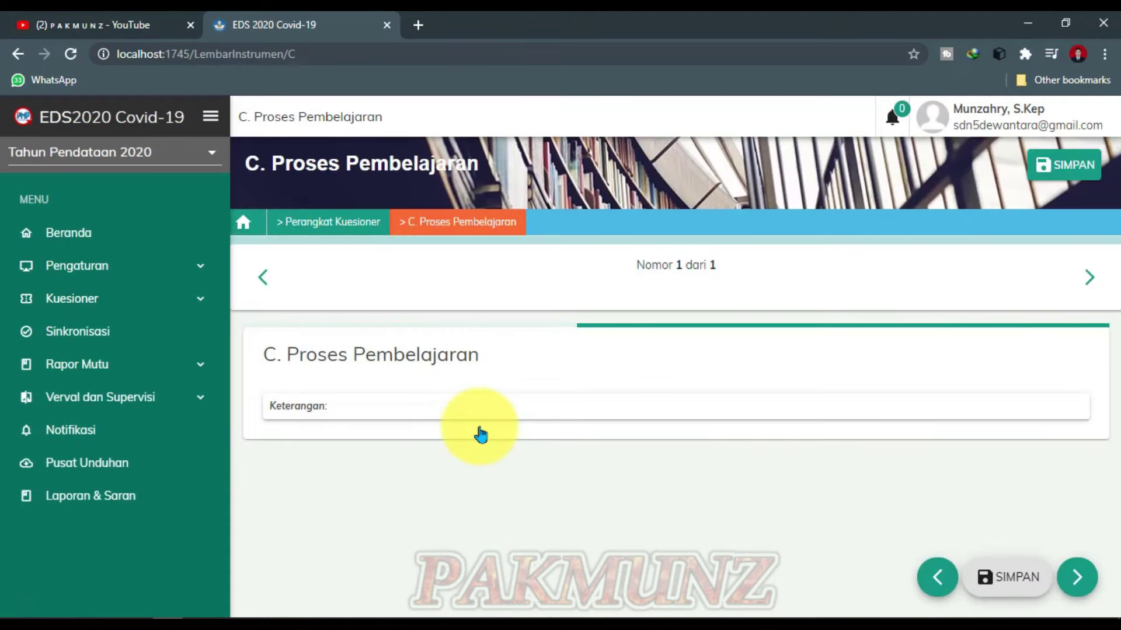
- Look over question C.01.a, return to the Isi Kuesioner page and open the Rincian of section C. Proses Pembelajaran
scroll(480, 434, "down", 4)
scroll(480, 434, "up", 4)
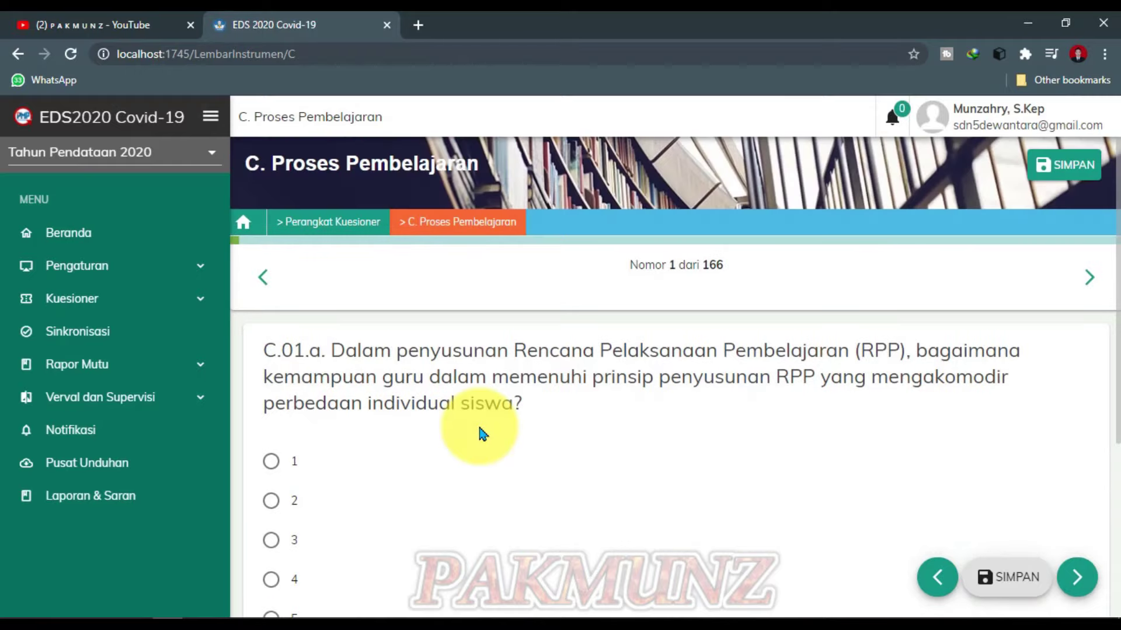
left_click(264, 294)
left_click(551, 387)
scroll(310, 430, "down", 6)
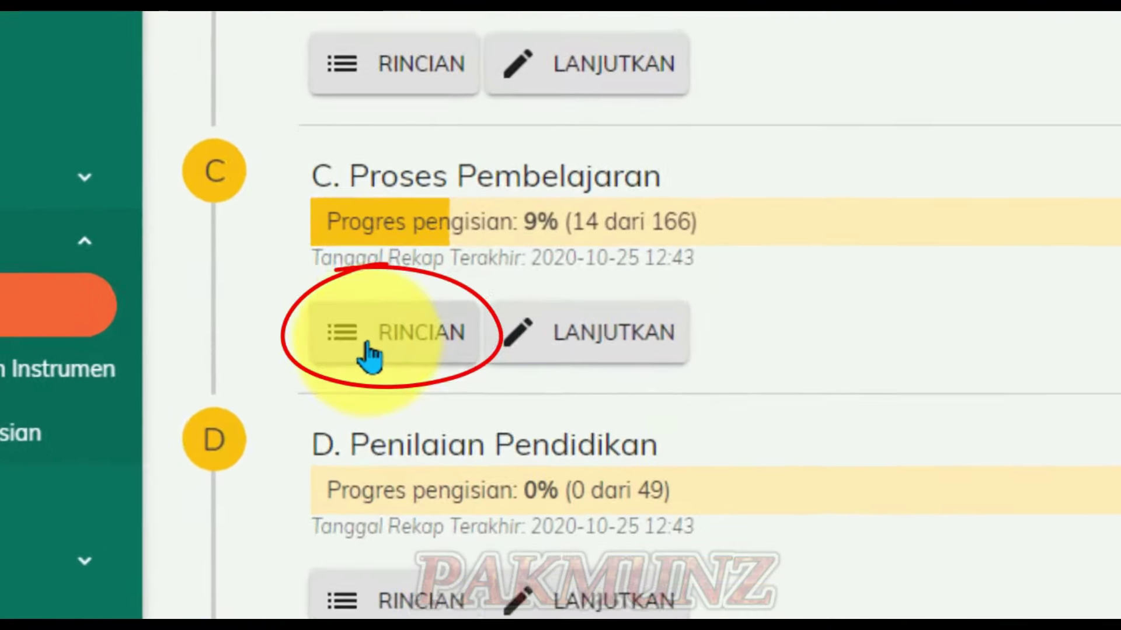
left_click(342, 359)
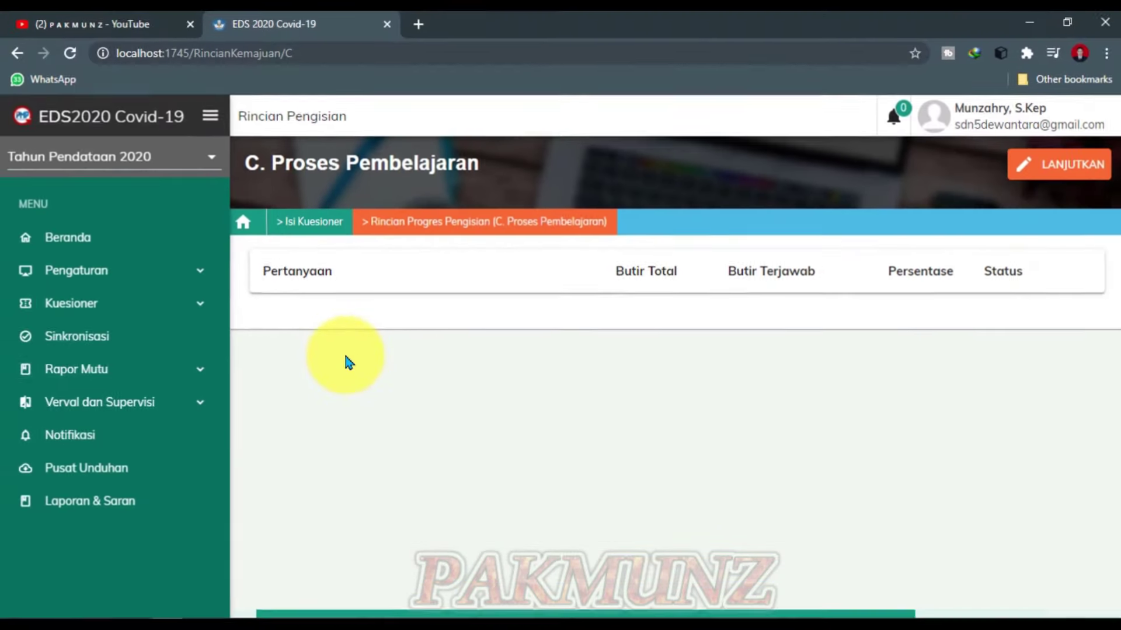
- Check which questions of section C are still unanswered and open question C.05.b about alokasi waktu
scroll(743, 418, "down", 15)
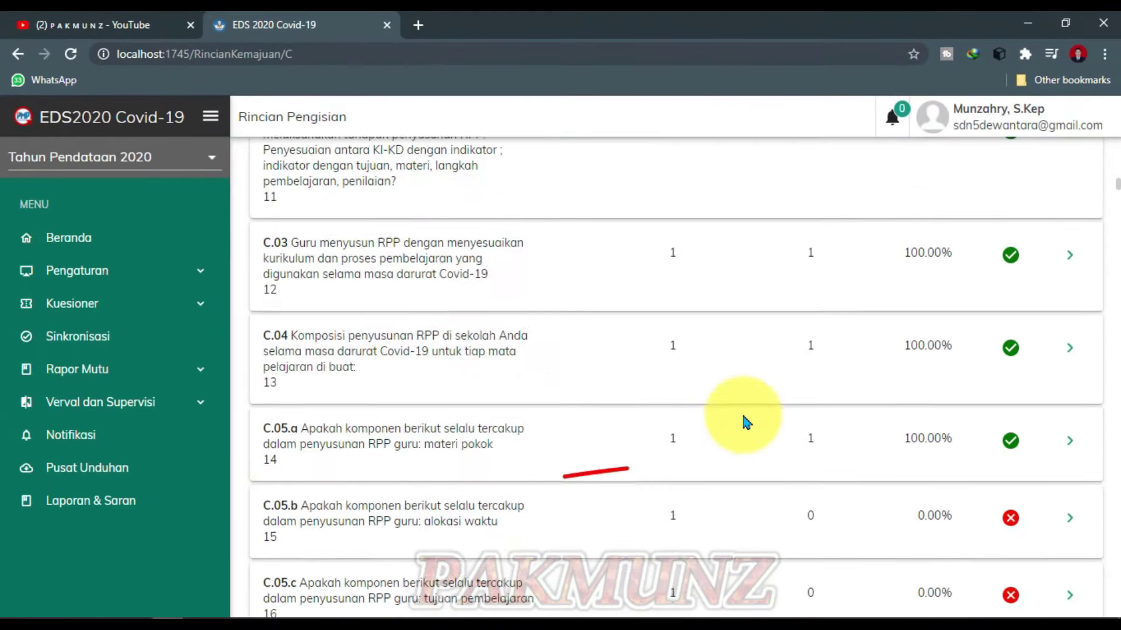
scroll(746, 422, "down", 12)
scroll(746, 422, "up", 15)
scroll(746, 422, "down", 2)
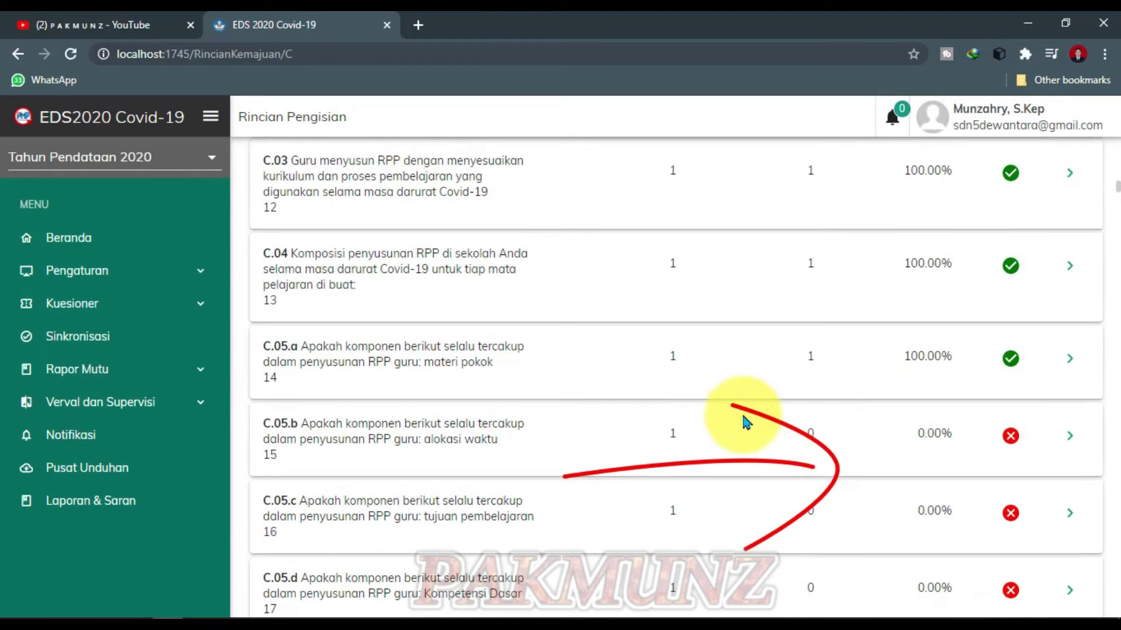
scroll(744, 418, "down", 1)
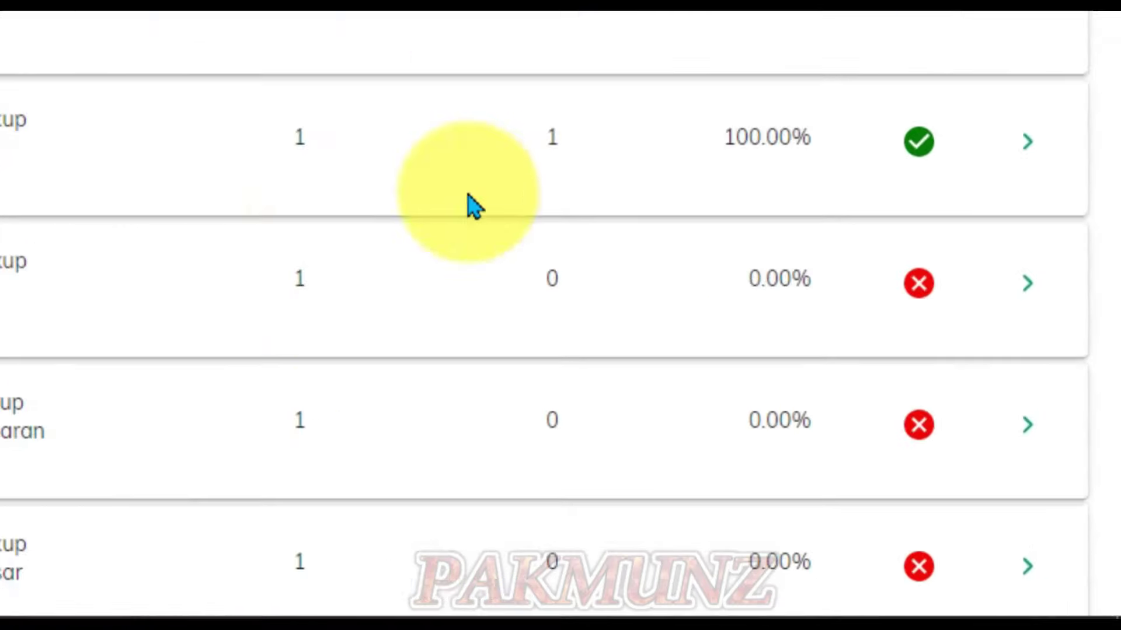
left_click(1031, 269)
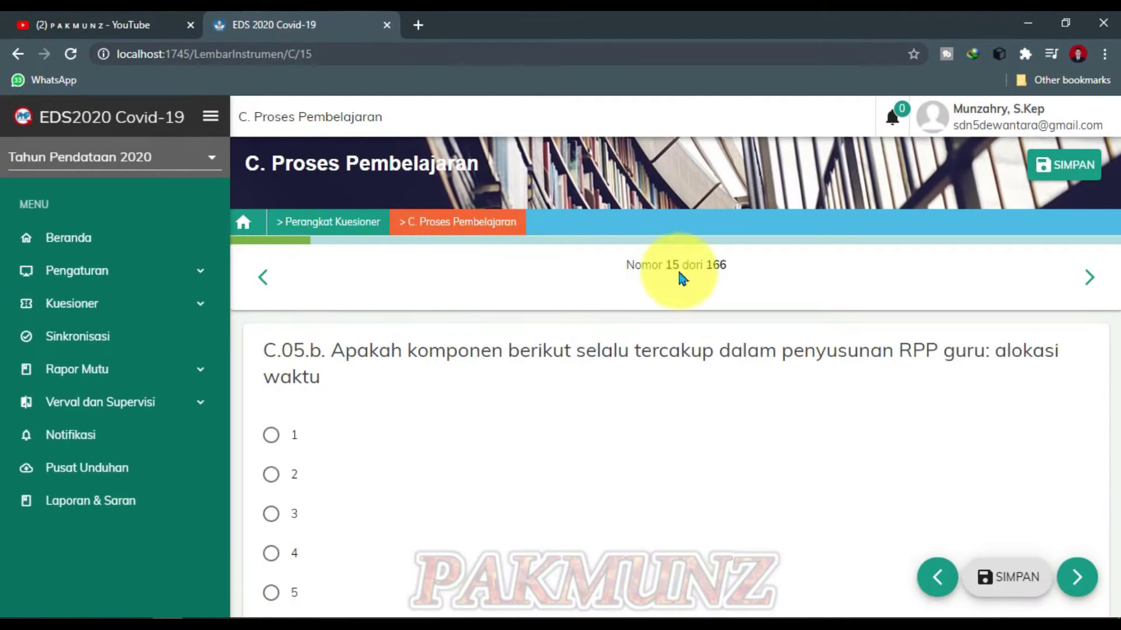
- Return to the Rincian Pengisian list of section C and open question C.05.b again
left_click(350, 114)
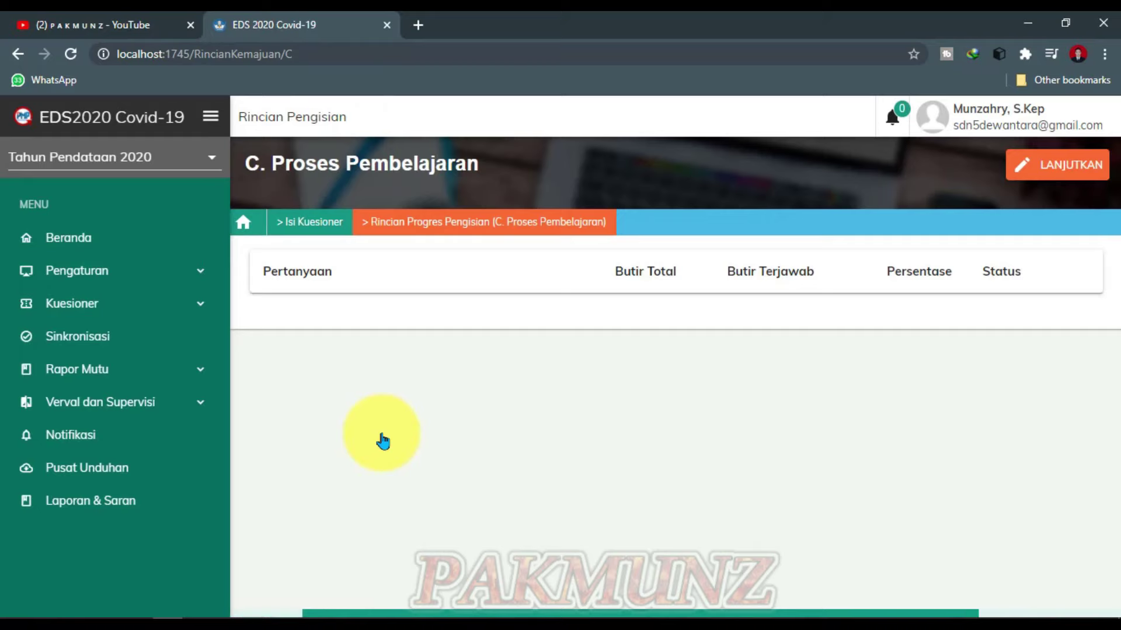
scroll(379, 441, "down", 20)
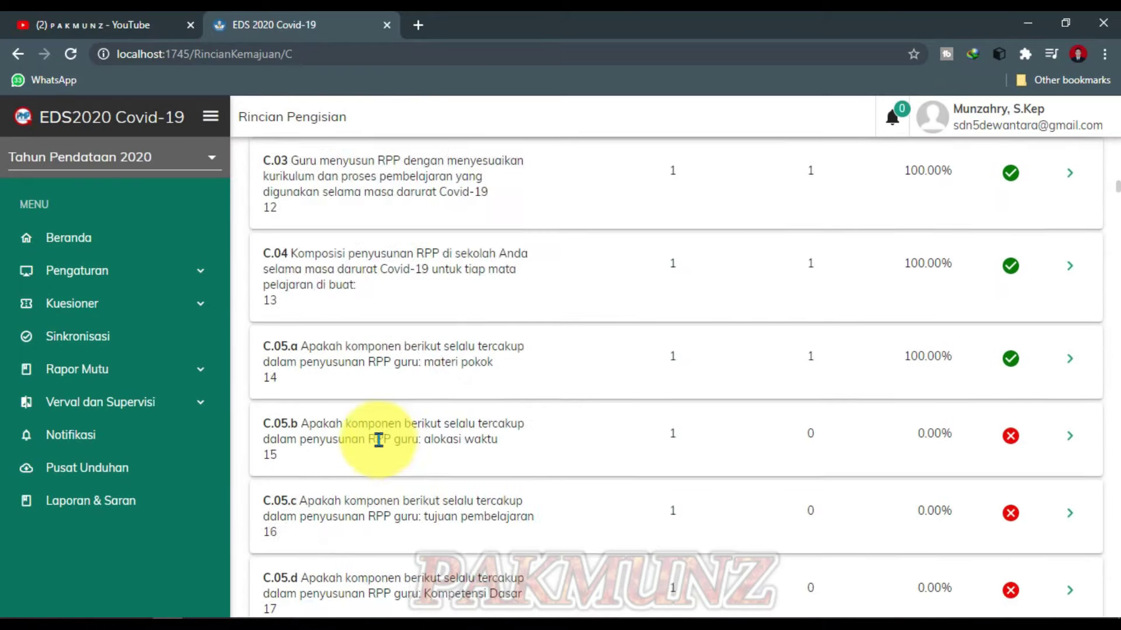
scroll(379, 439, "up", 8)
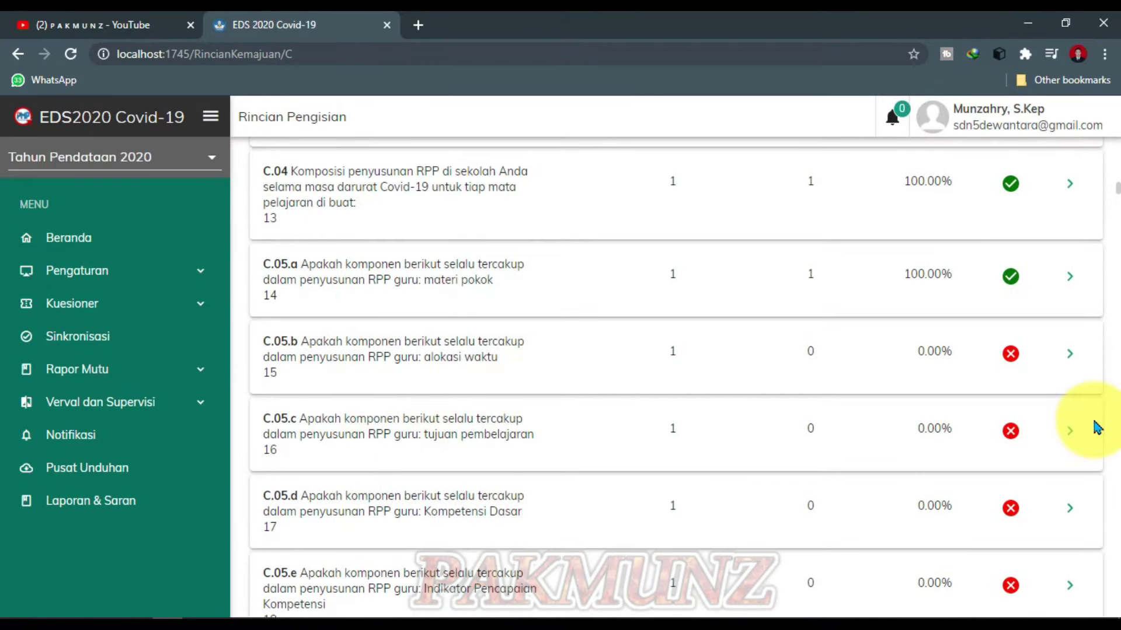
left_click(1079, 363)
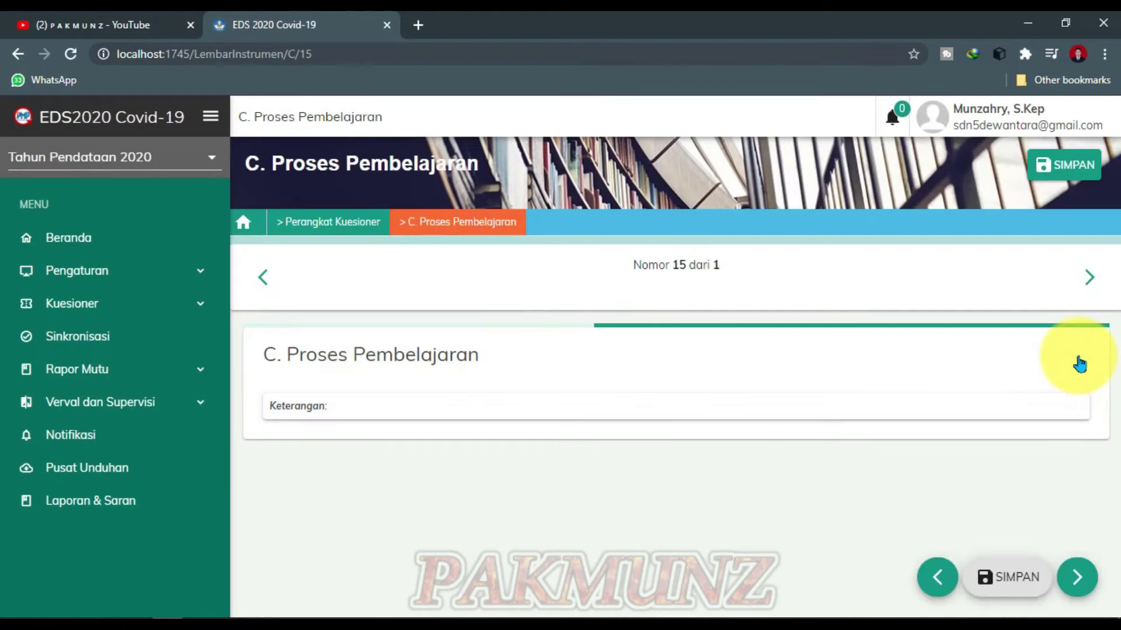
- Read question C.05.b about alokasi waktu and answer it with 7
scroll(297, 463, "down", 4)
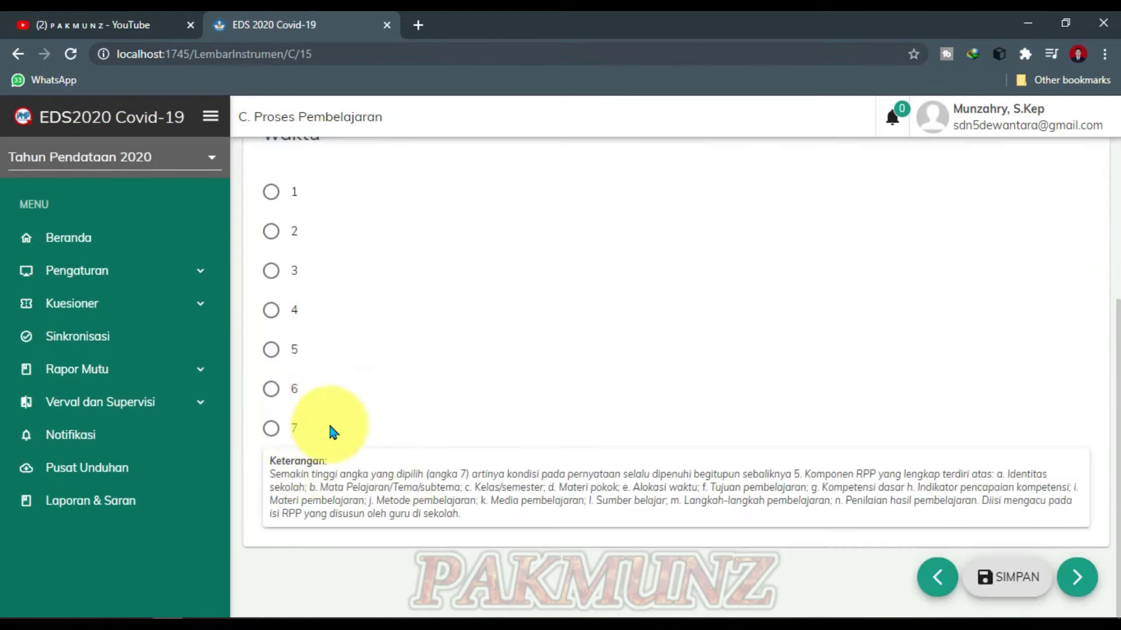
scroll(302, 426, "up", 4)
scroll(671, 388, "down", 1)
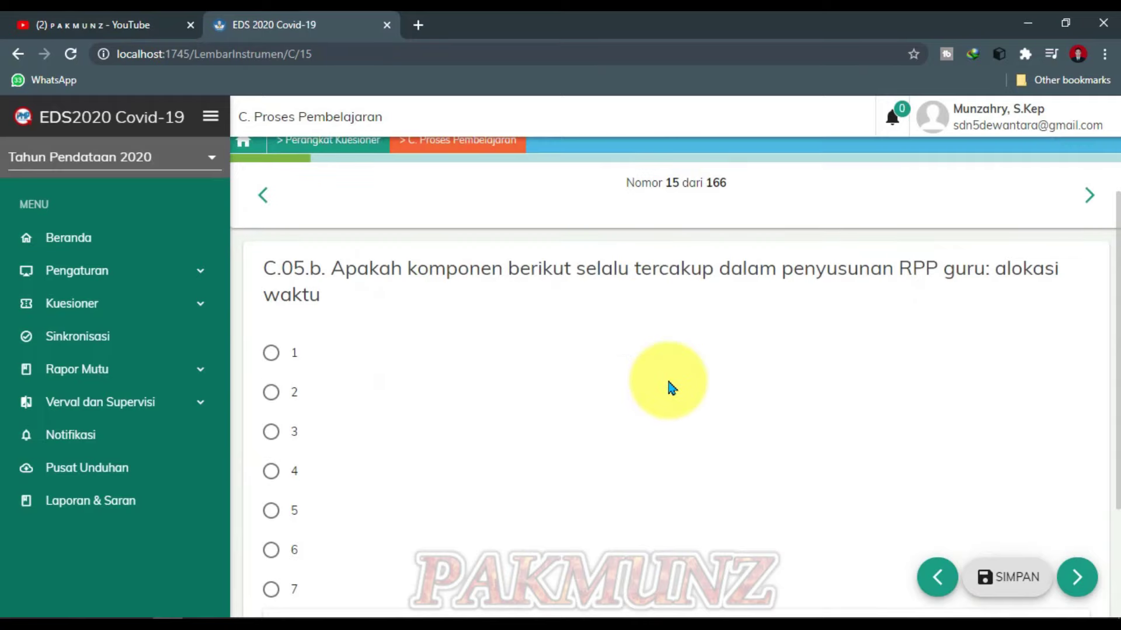
scroll(638, 407, "down", 2)
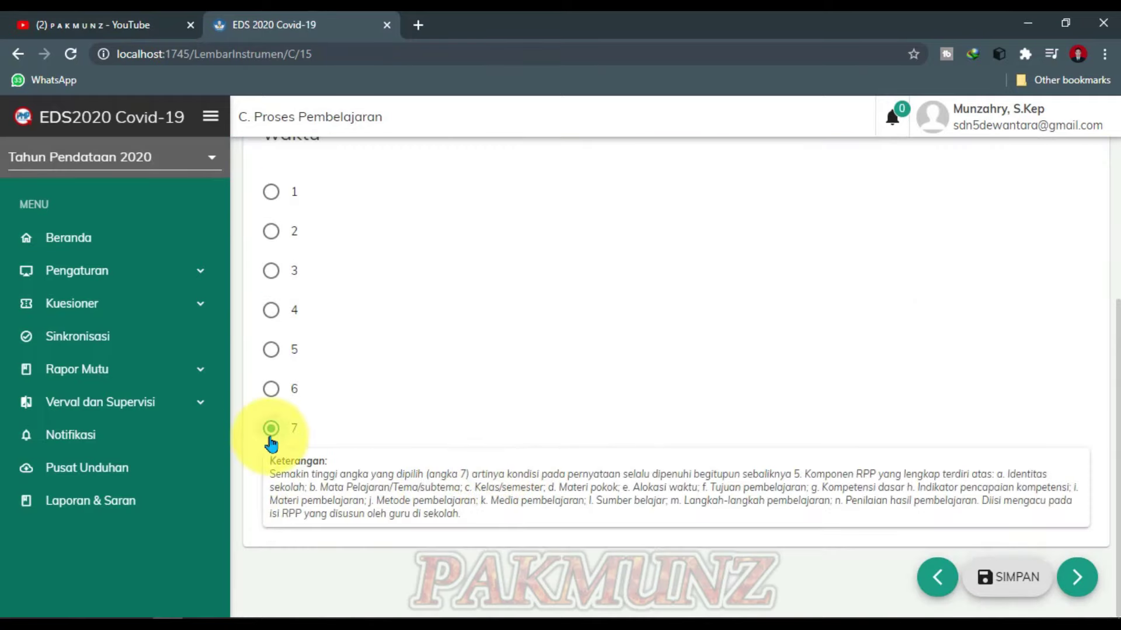
- Review question C.05.b, its answer scale from 1 to 7 and the Keterangan note beneath it
scroll(592, 454, "up", 4)
scroll(592, 455, "down", 3)
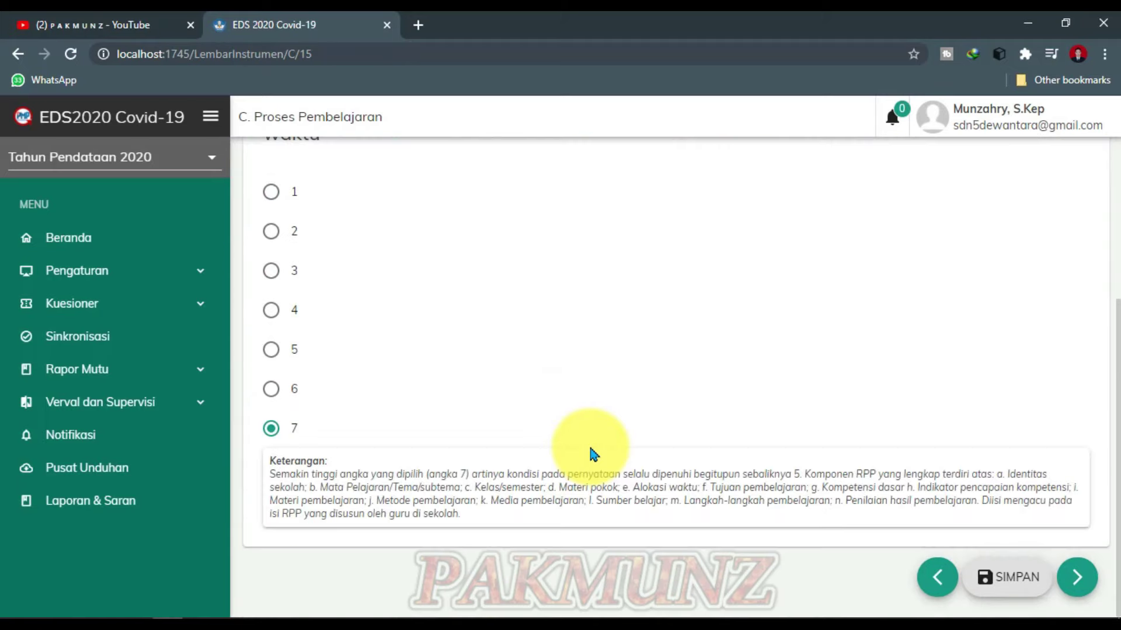
scroll(806, 424, "up", 1)
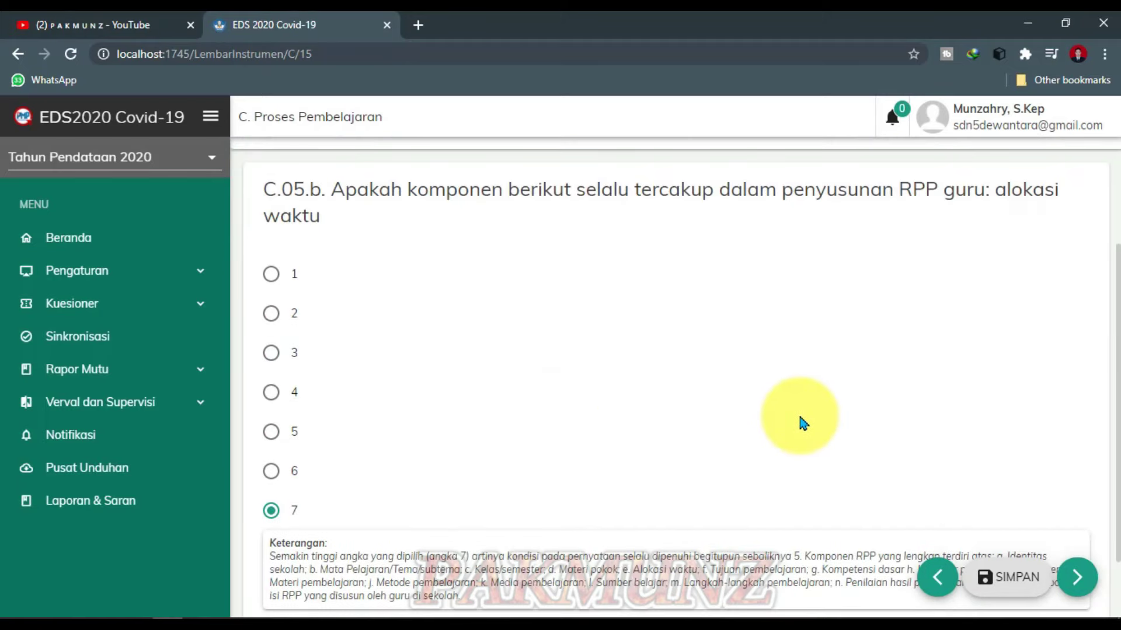
scroll(802, 424, "up", 2)
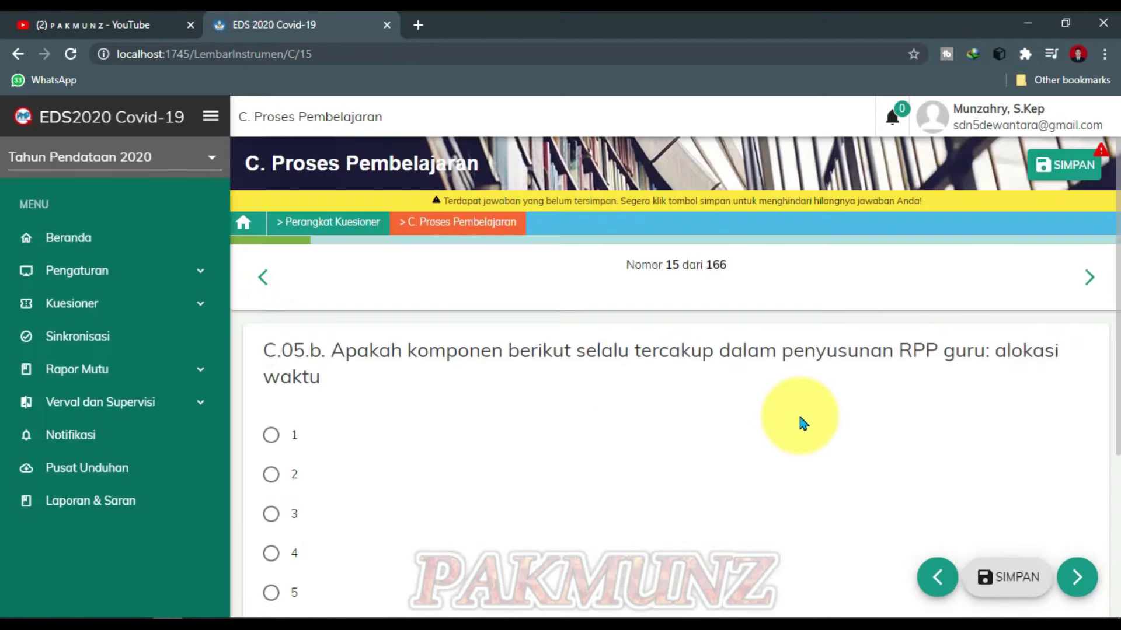
scroll(802, 423, "down", 1)
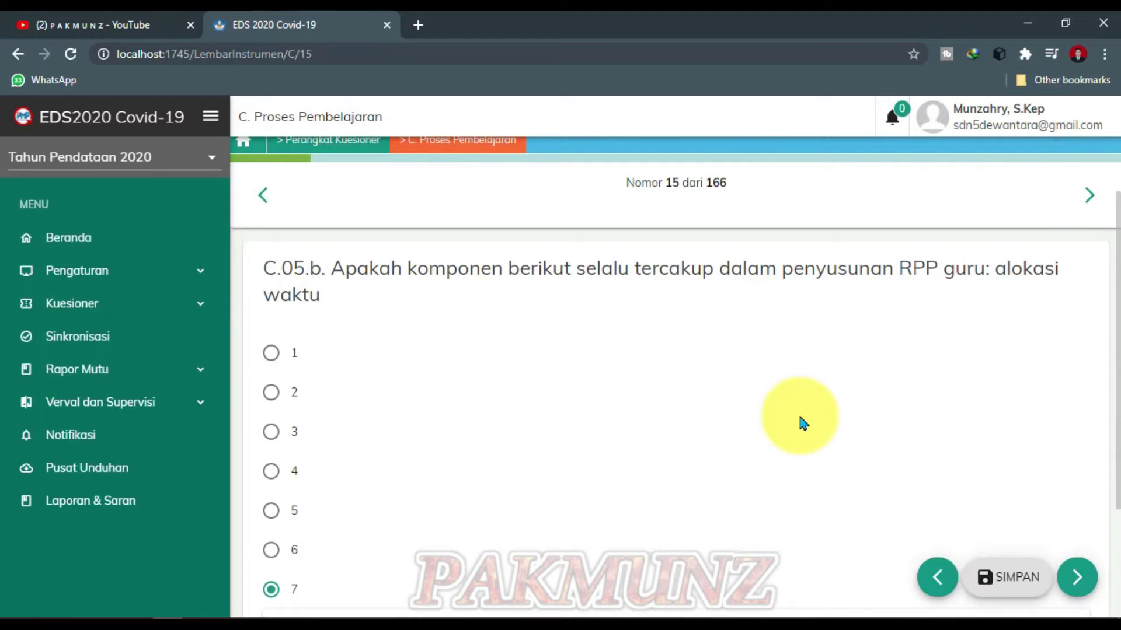
scroll(525, 543, "down", 1)
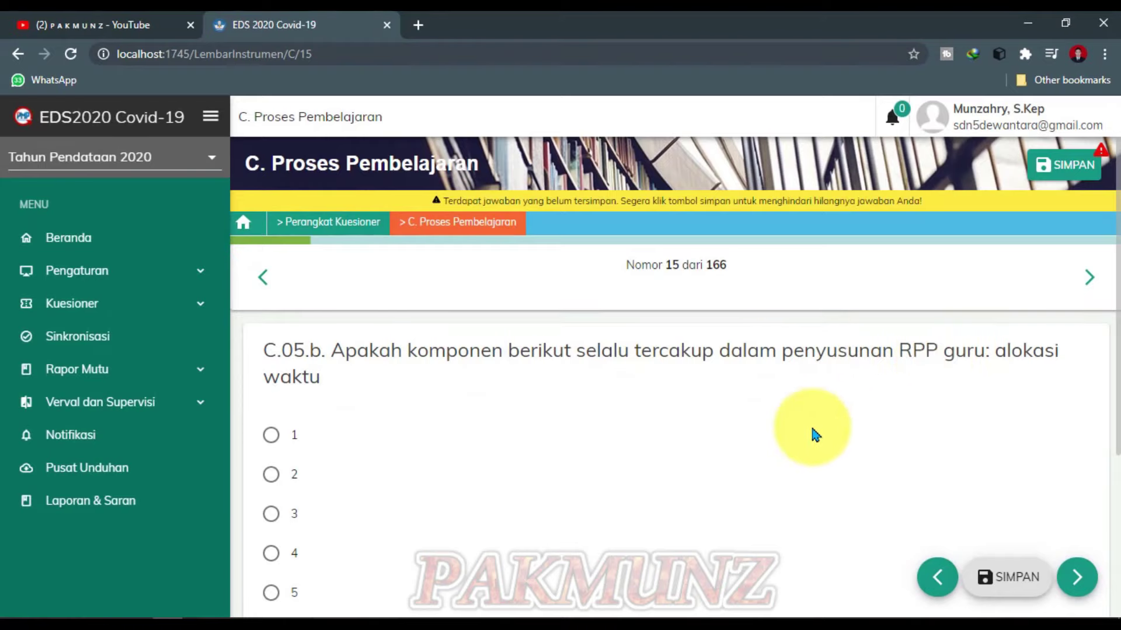
scroll(816, 435, "down", 2)
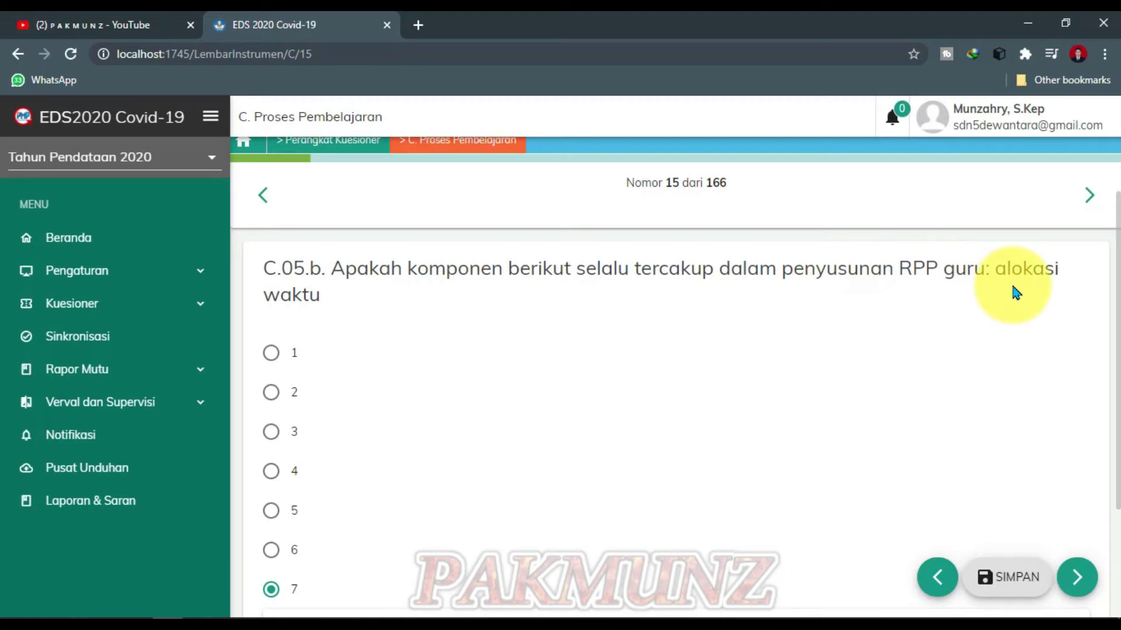
scroll(1016, 293, "down", 3)
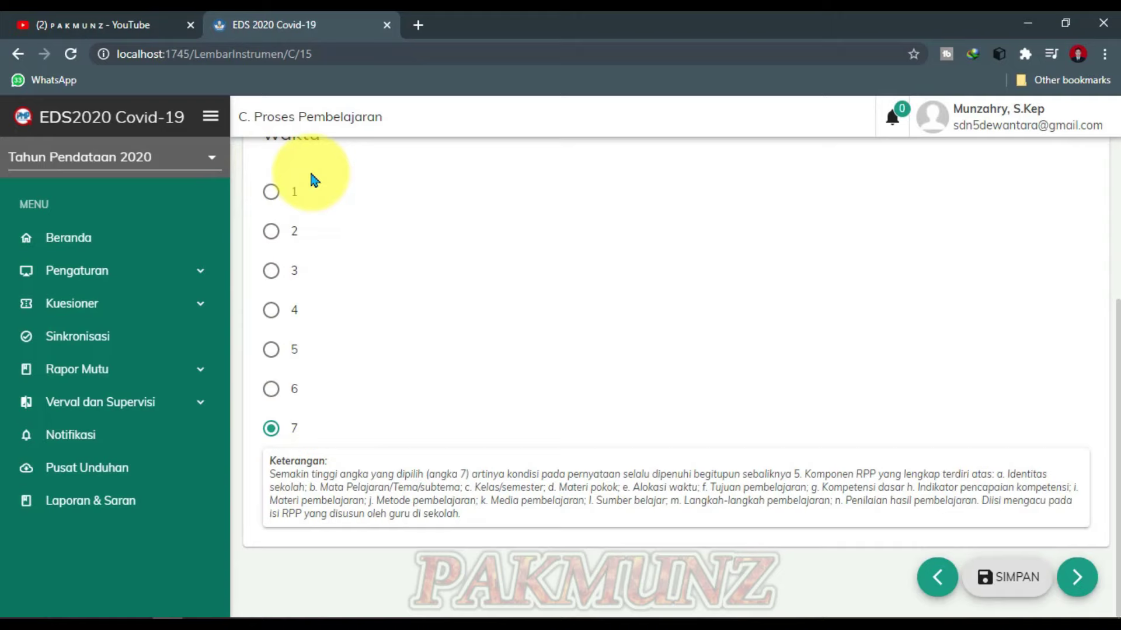
scroll(418, 430, "up", 2)
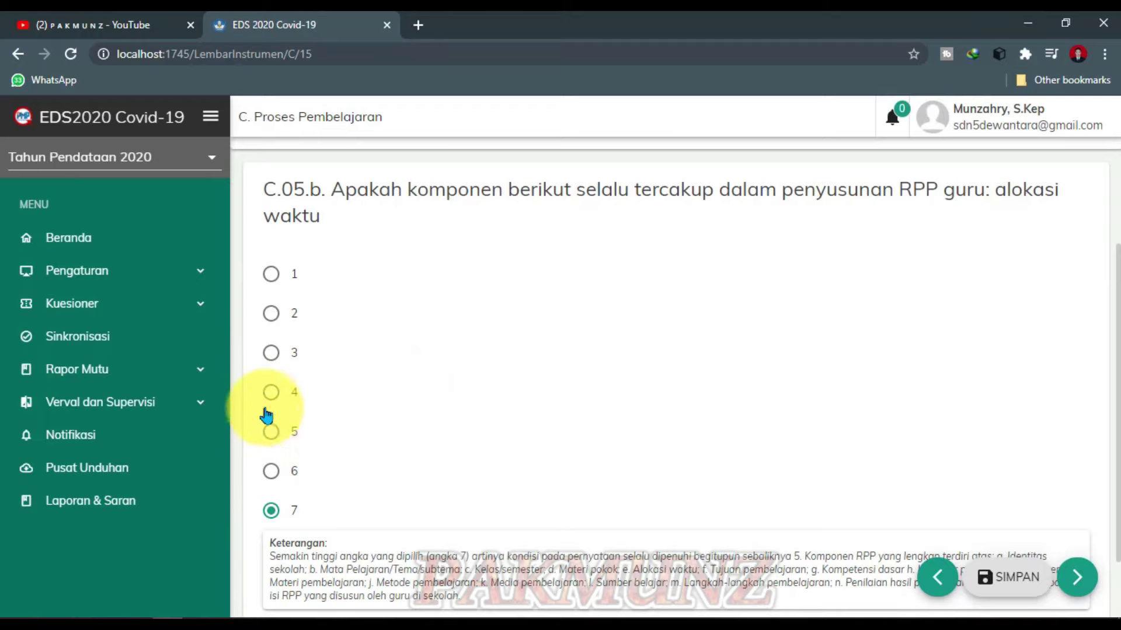
scroll(706, 275, "down", 2)
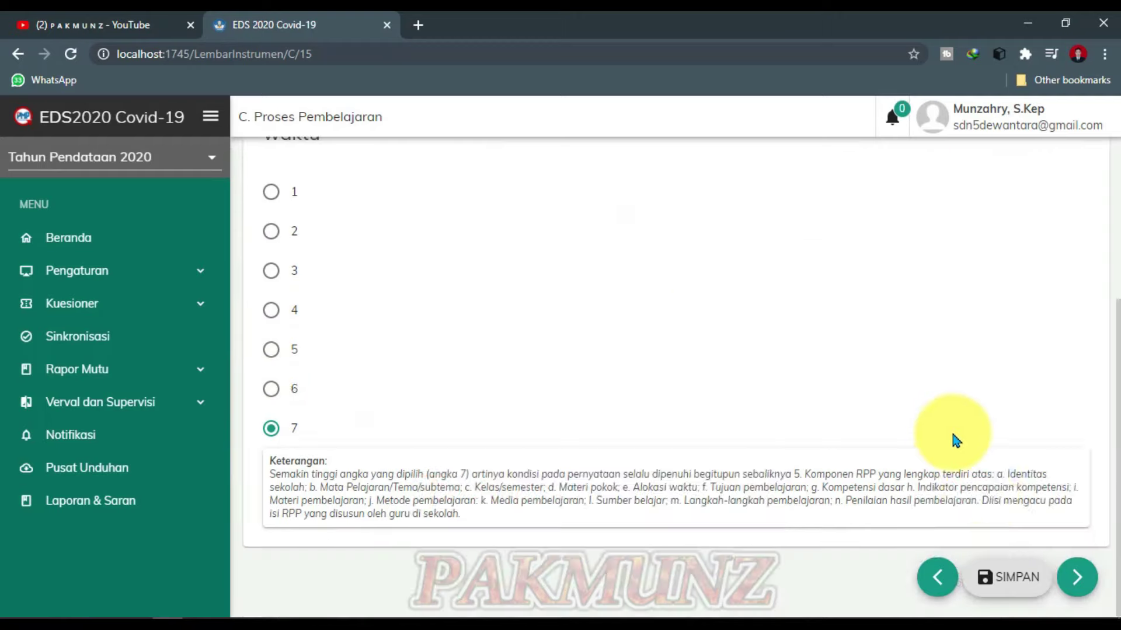
left_click(995, 578)
scroll(1008, 463, "down", 2)
scroll(1005, 461, "up", 2)
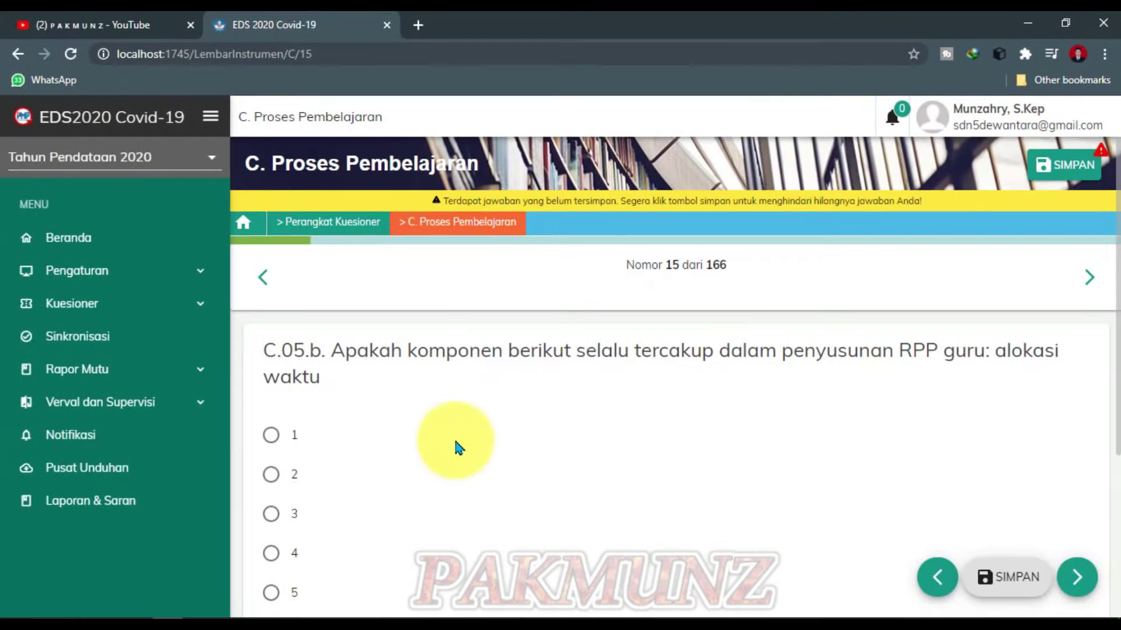
scroll(407, 430, "down", 4)
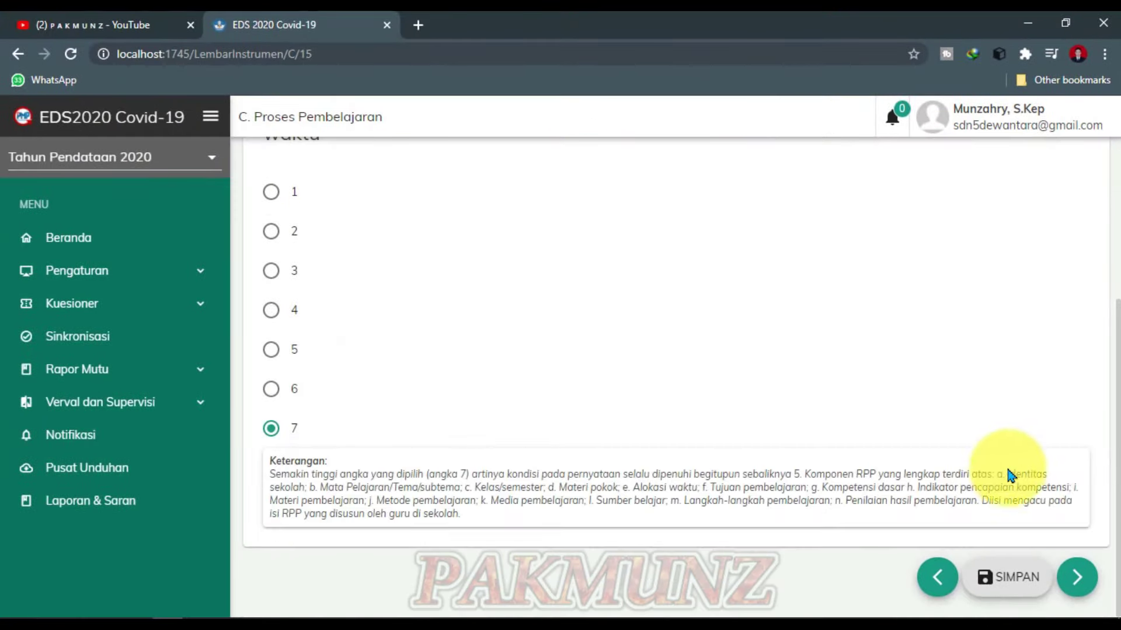
- Proceed to question C.05.c about tujuan pembelajaran and answer it with 7
left_click(1078, 581)
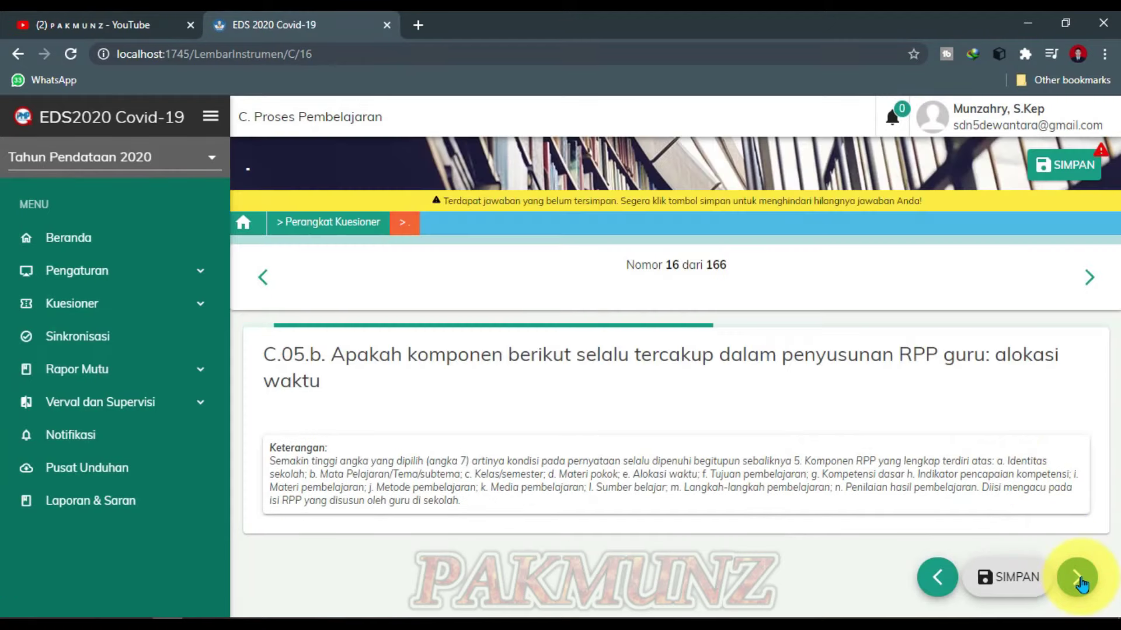
scroll(545, 488, "down", 4)
scroll(546, 488, "up", 4)
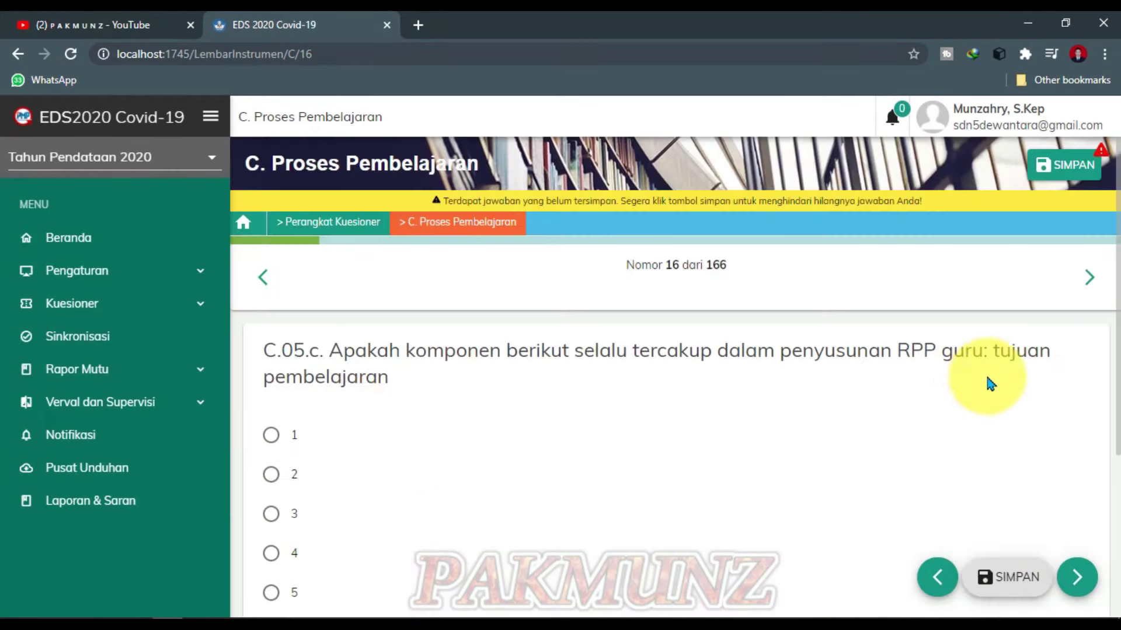
scroll(559, 467, "down", 4)
left_click(304, 435)
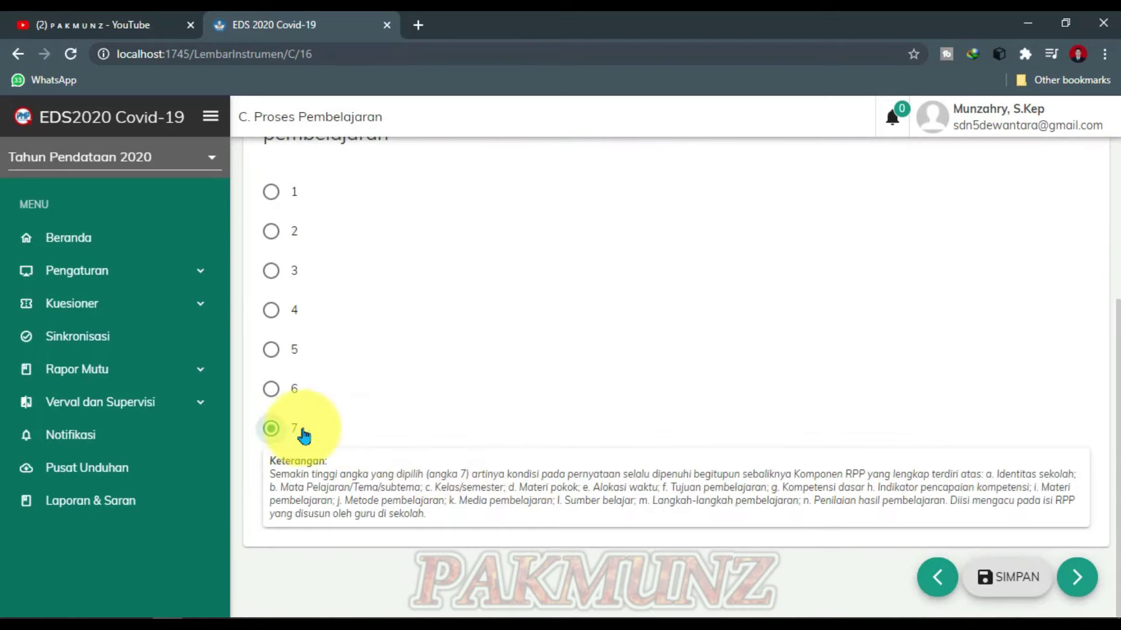
- Proceed to question C.05.d about Kompetensi Dasar and answer it with 7
left_click(1077, 578)
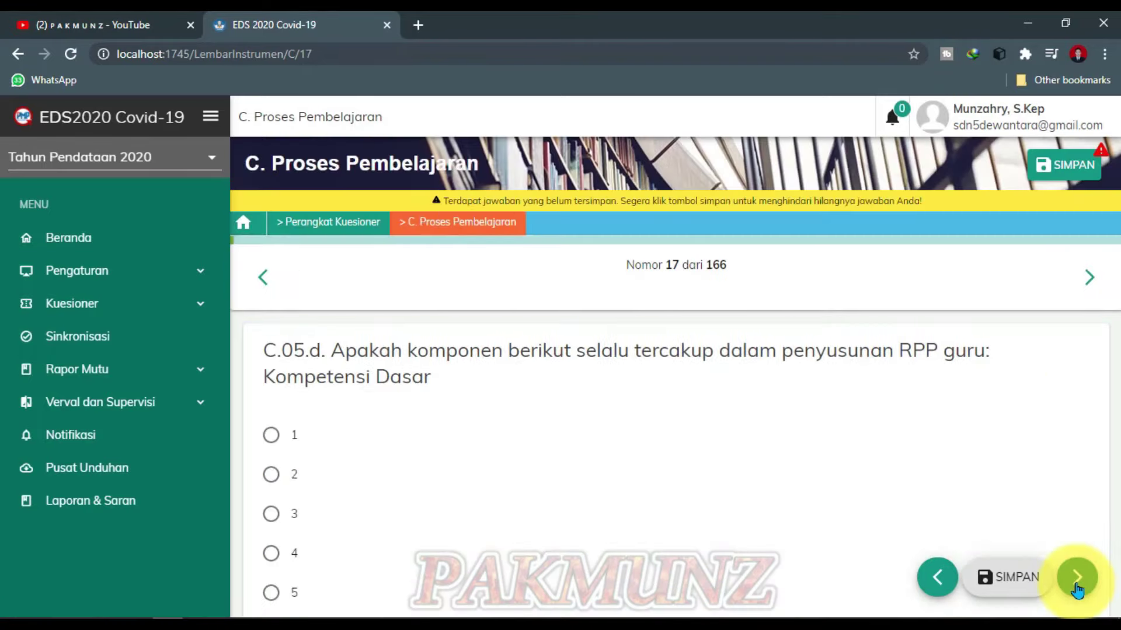
scroll(550, 468, "down", 4)
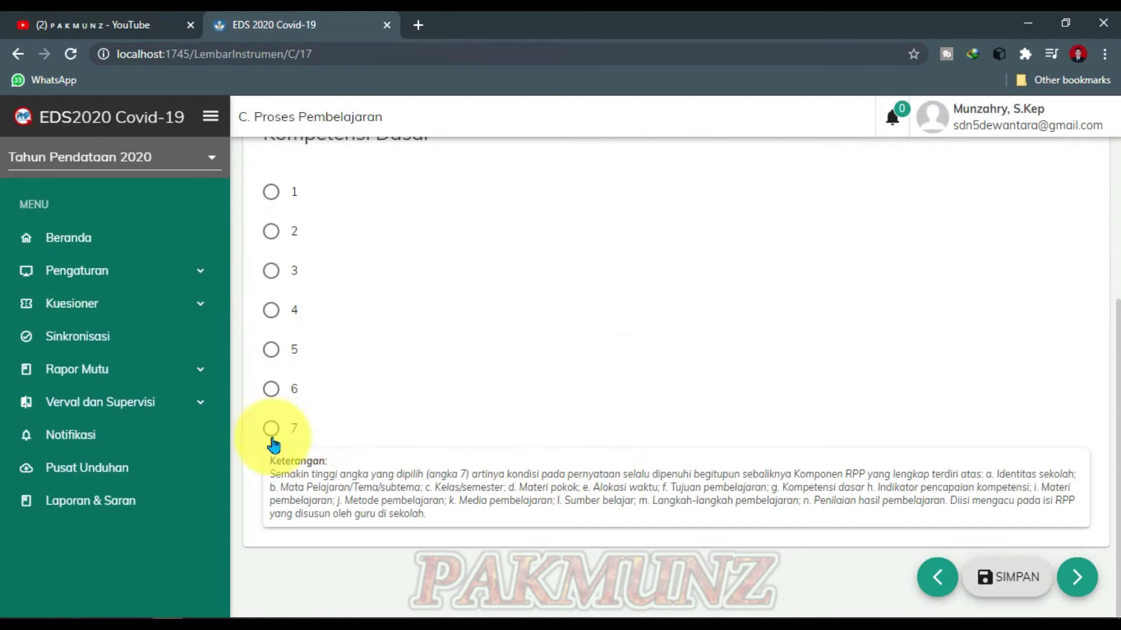
scroll(744, 388, "up", 4)
scroll(743, 388, "down", 3)
scroll(642, 409, "up", 2)
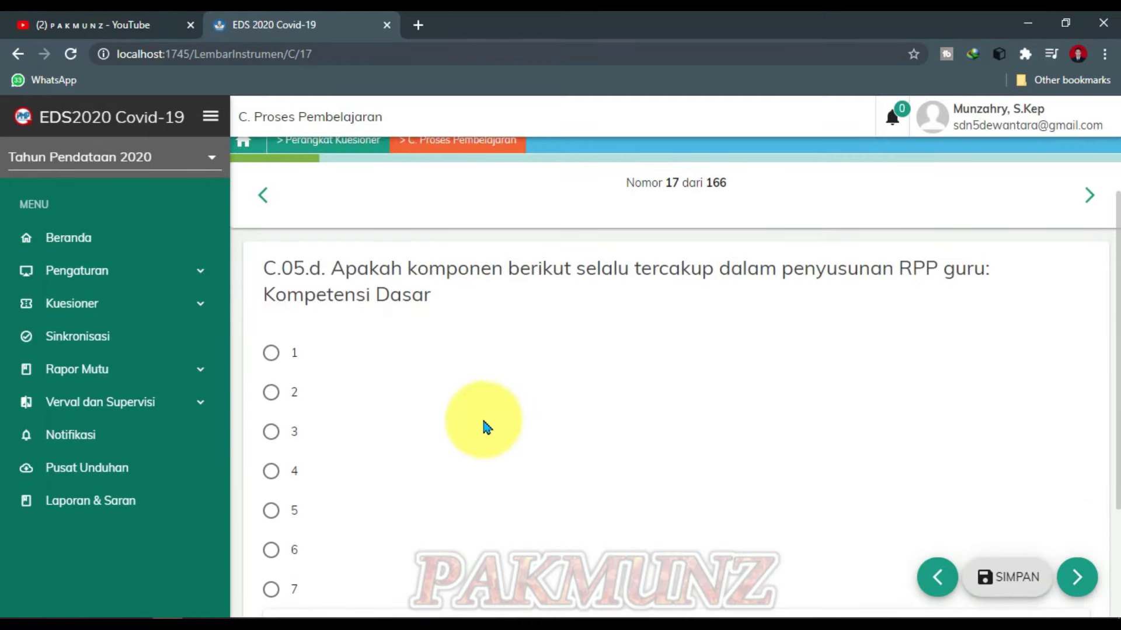
scroll(449, 434, "down", 1)
left_click(271, 507)
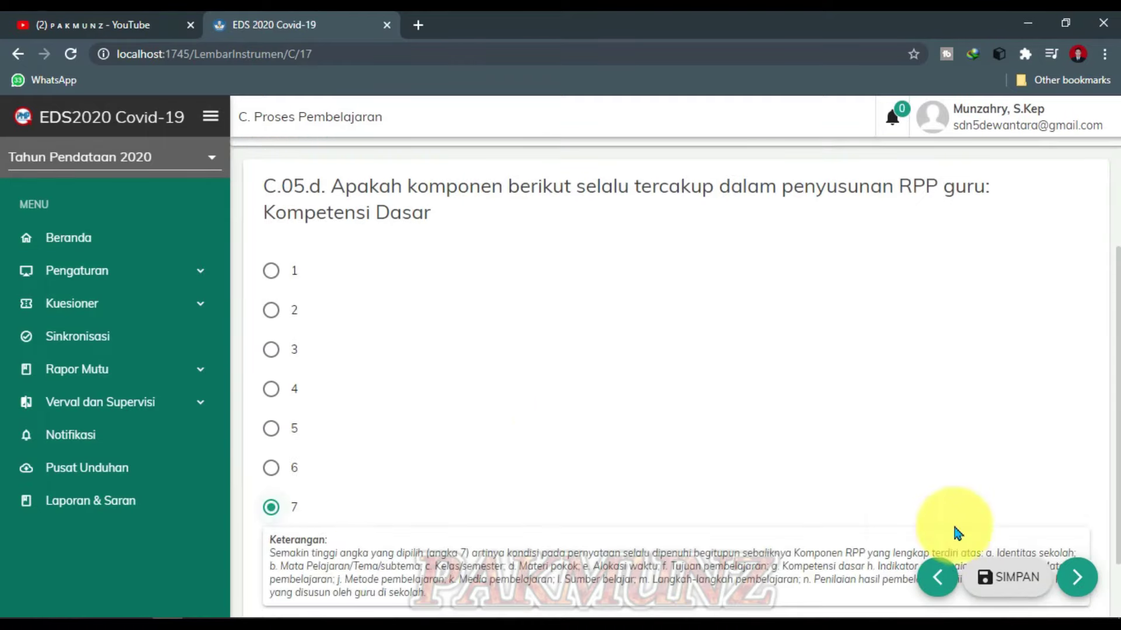
- Proceed to question C.05.e about Indikator Pencapaian Kompetensi and save the questionnaire answers
left_click(1076, 581)
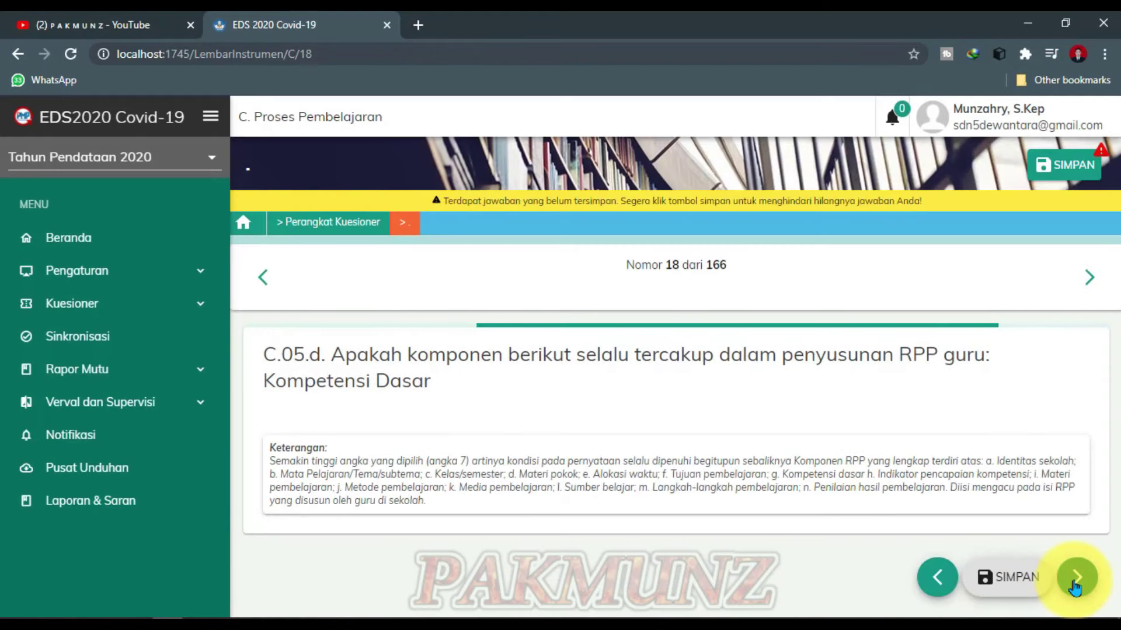
scroll(1021, 380, "down", 2)
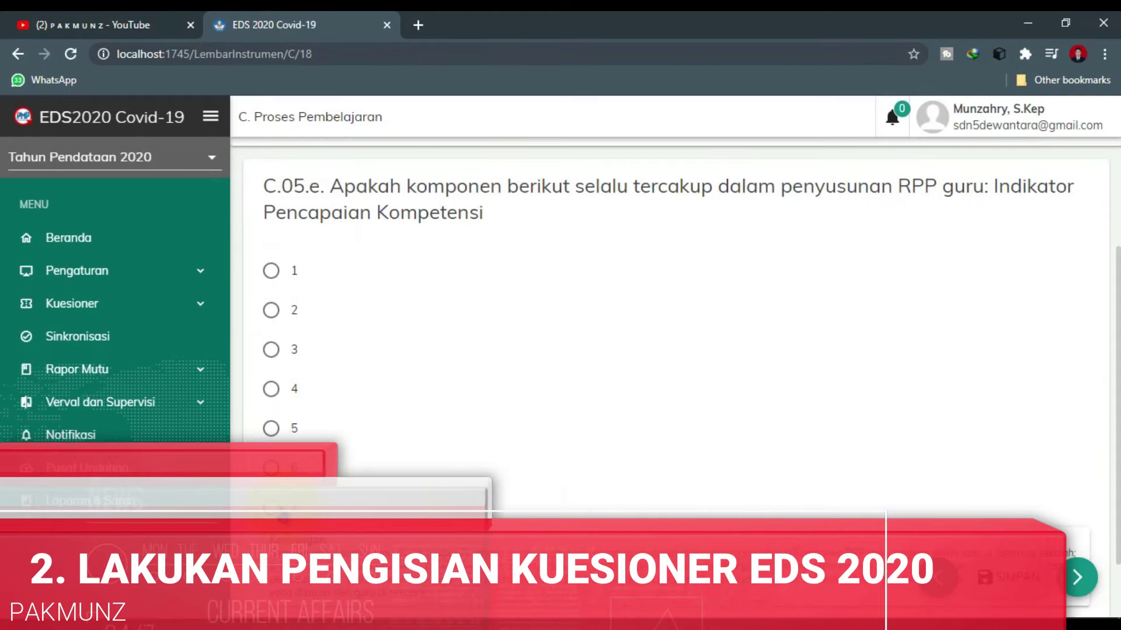
left_click(1013, 577)
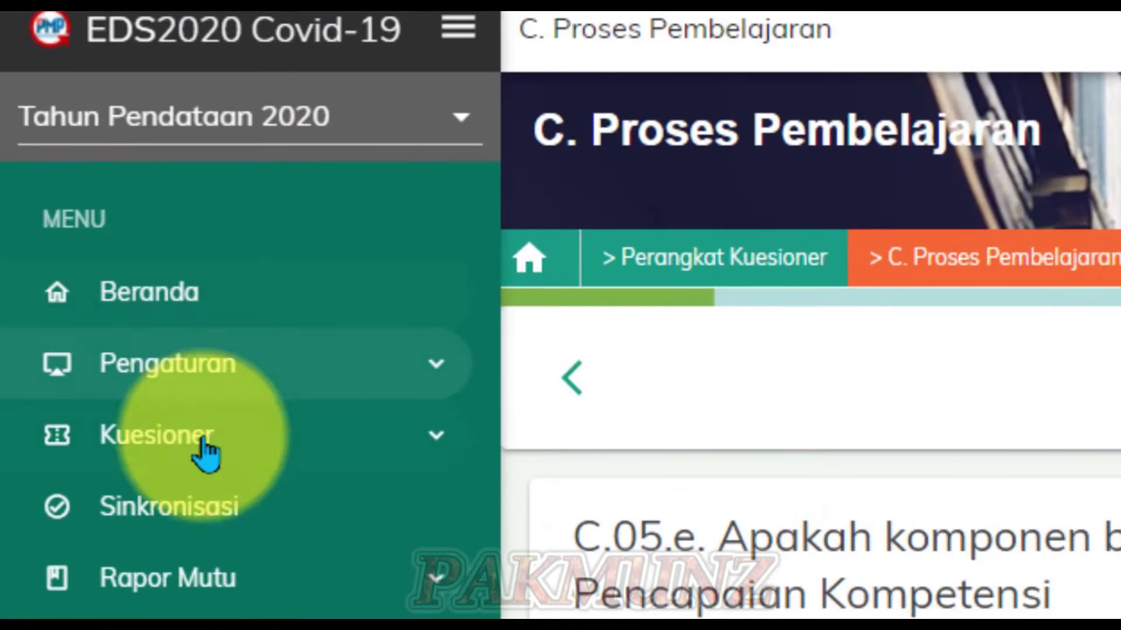
- Open the Isi Kuesioner page and calculate the recap of your own filling progress
left_click(209, 439)
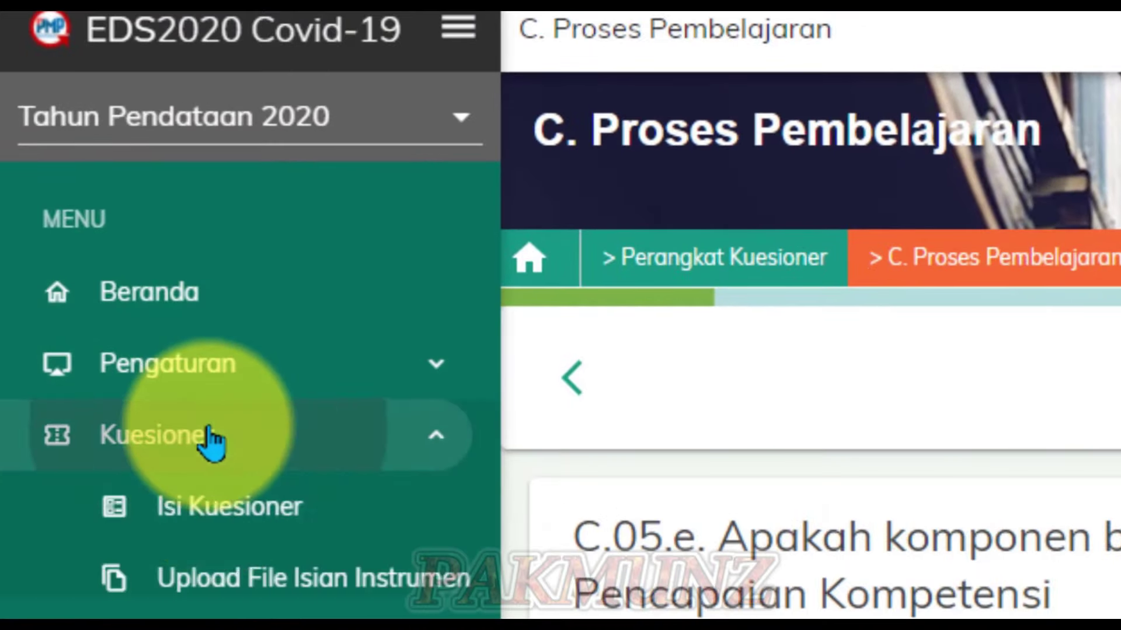
left_click(219, 507)
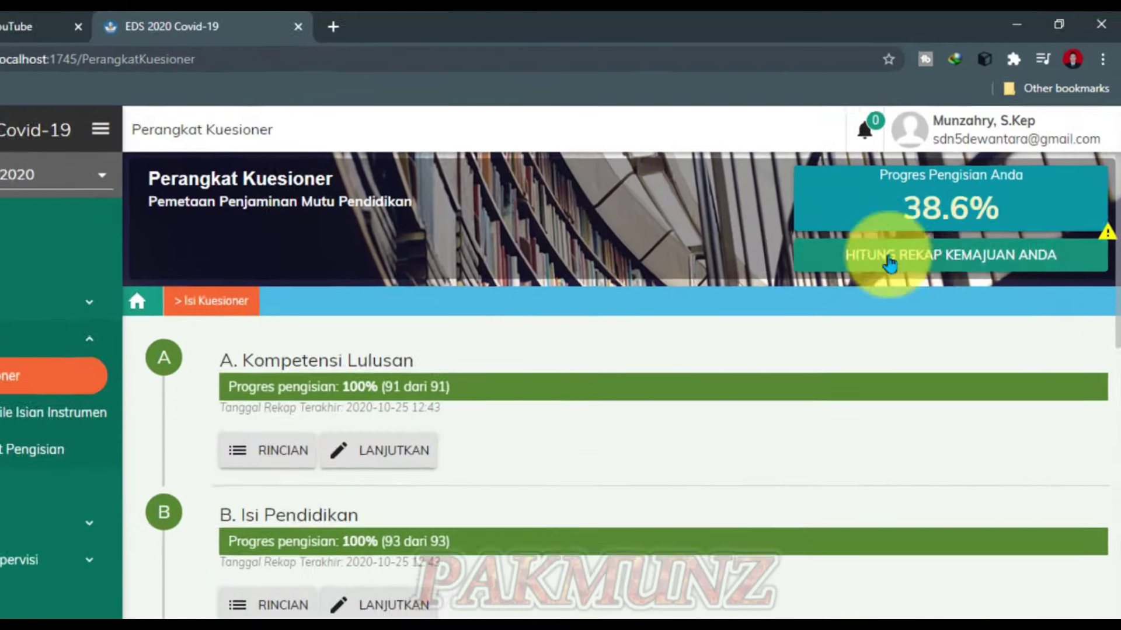
left_click(957, 237)
scroll(555, 528, "down", 5)
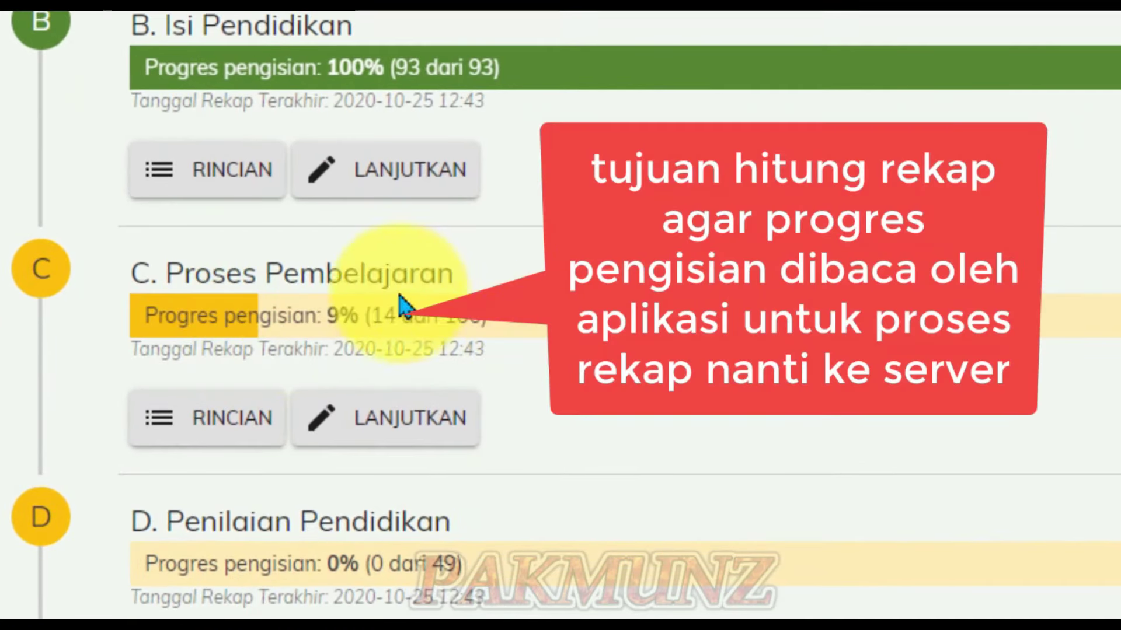
scroll(560, 316, "up", 4)
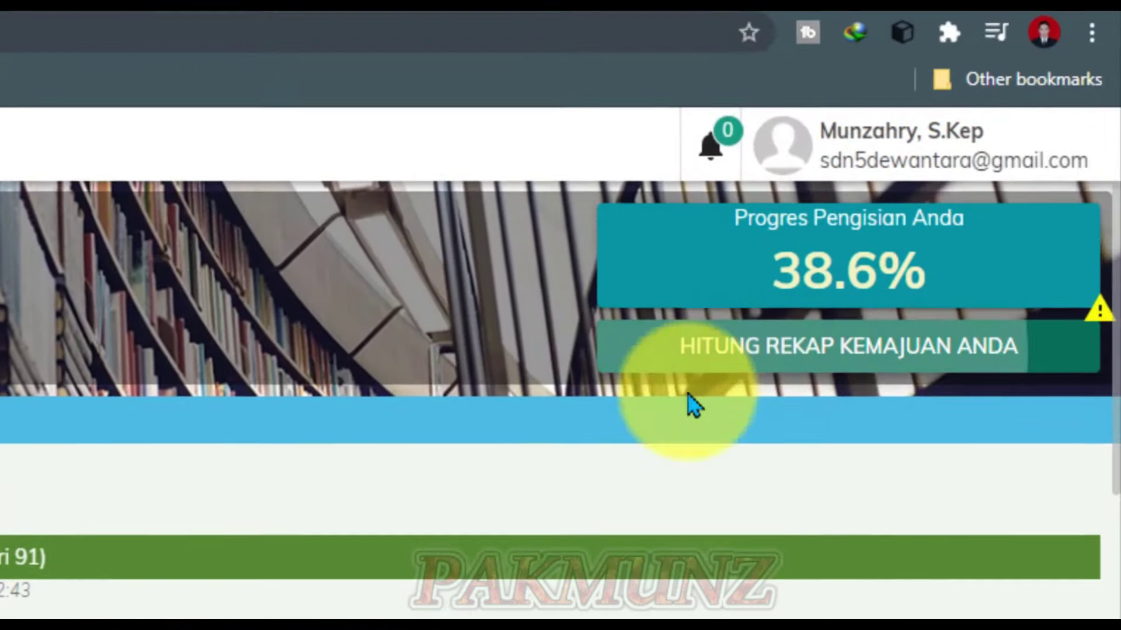
left_click(1097, 55)
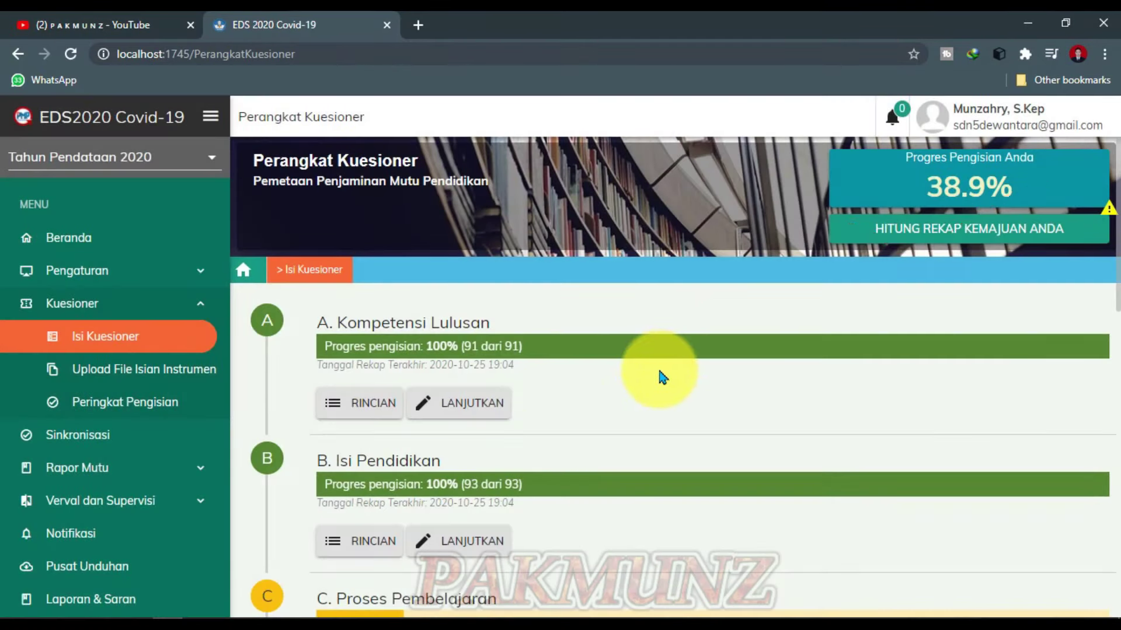
- Check the filling progress of sections A to D and run the progress recap again
scroll(663, 378, "down", 3)
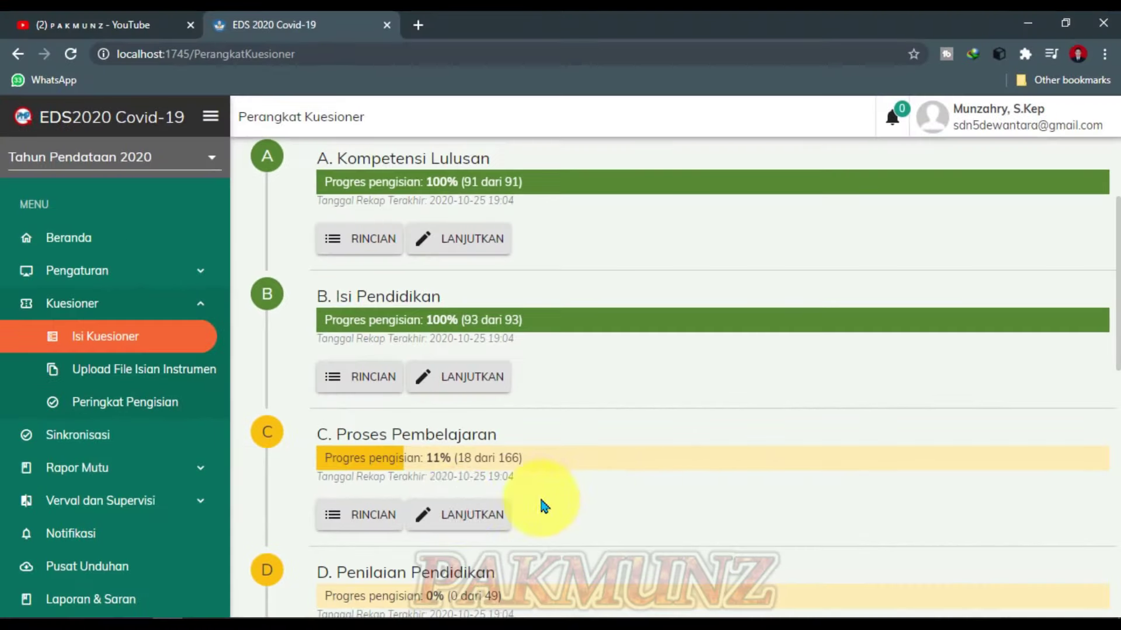
scroll(665, 461, "up", 3)
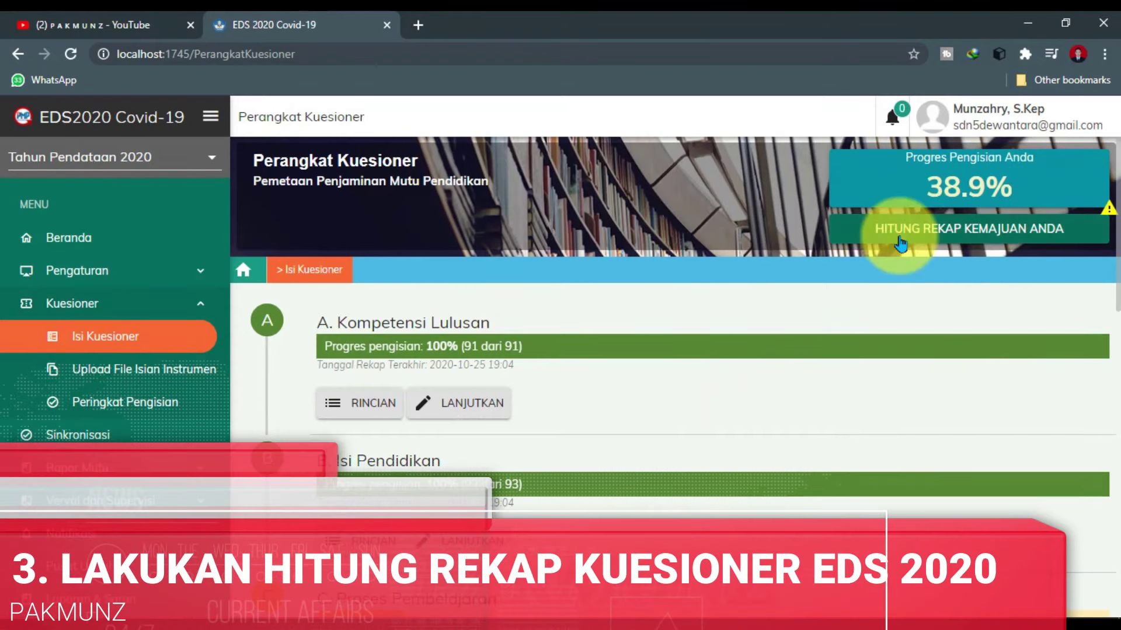
scroll(435, 461, "down", 3)
scroll(435, 461, "down", 2)
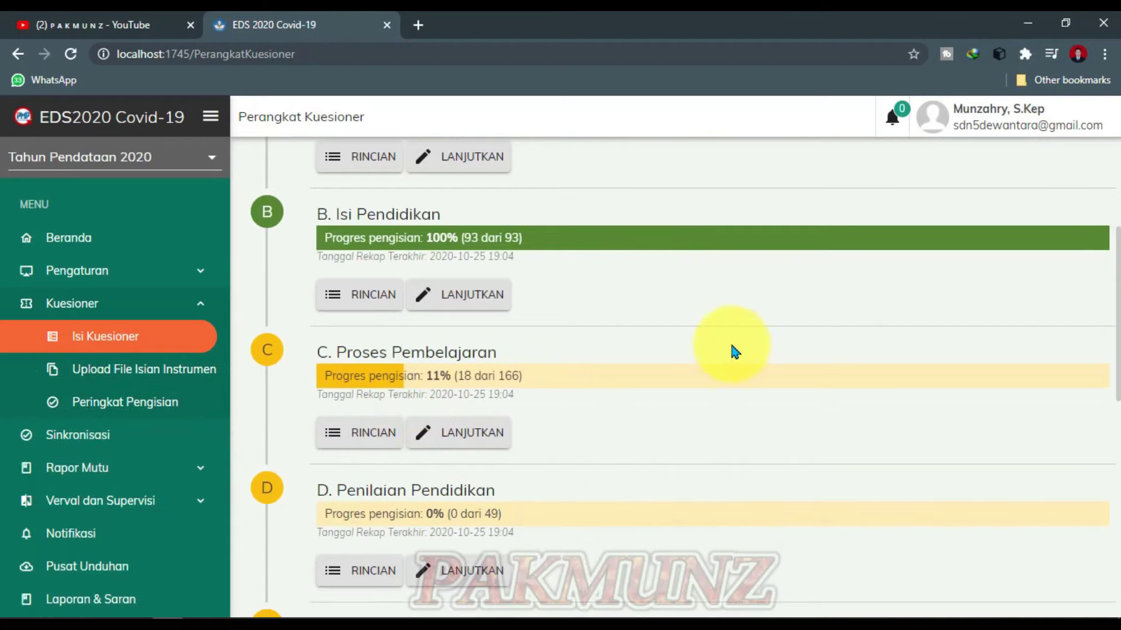
scroll(734, 351, "up", 5)
left_click(945, 233)
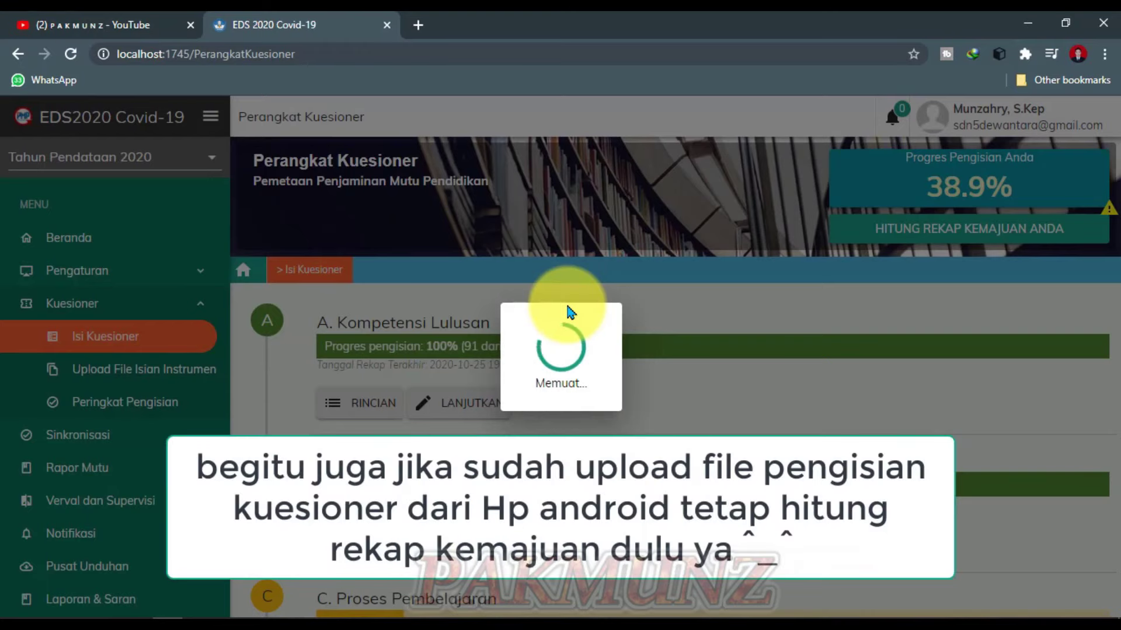
- Review the filling progress and last recap date of each questionnaire section from A to D
scroll(576, 310, "down", 4)
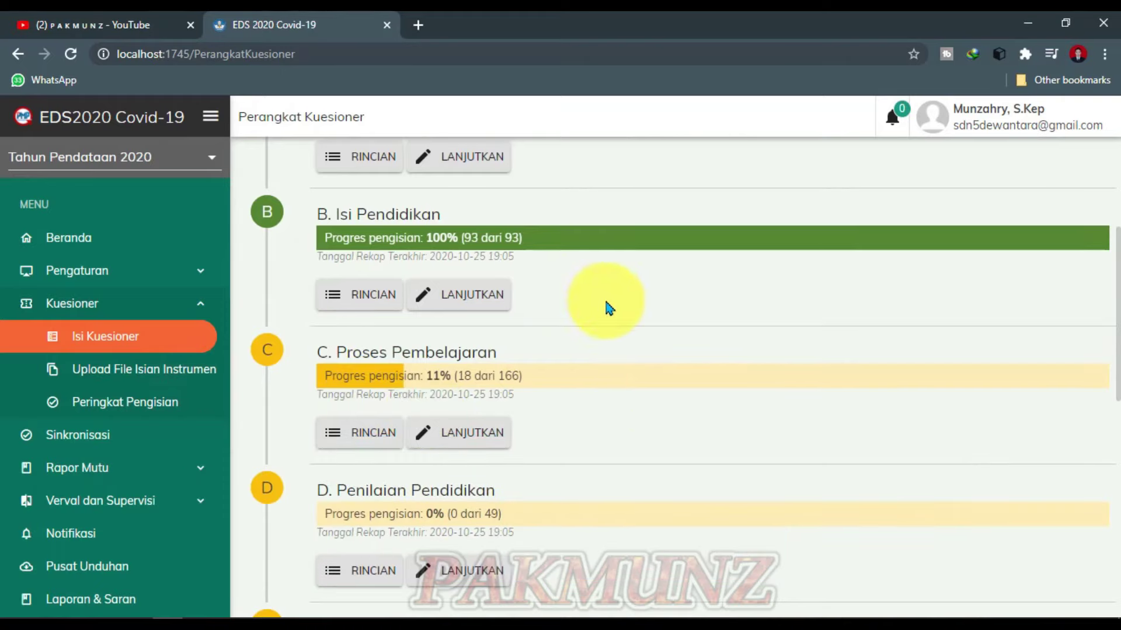
scroll(607, 307, "up", 4)
scroll(650, 405, "down", 3)
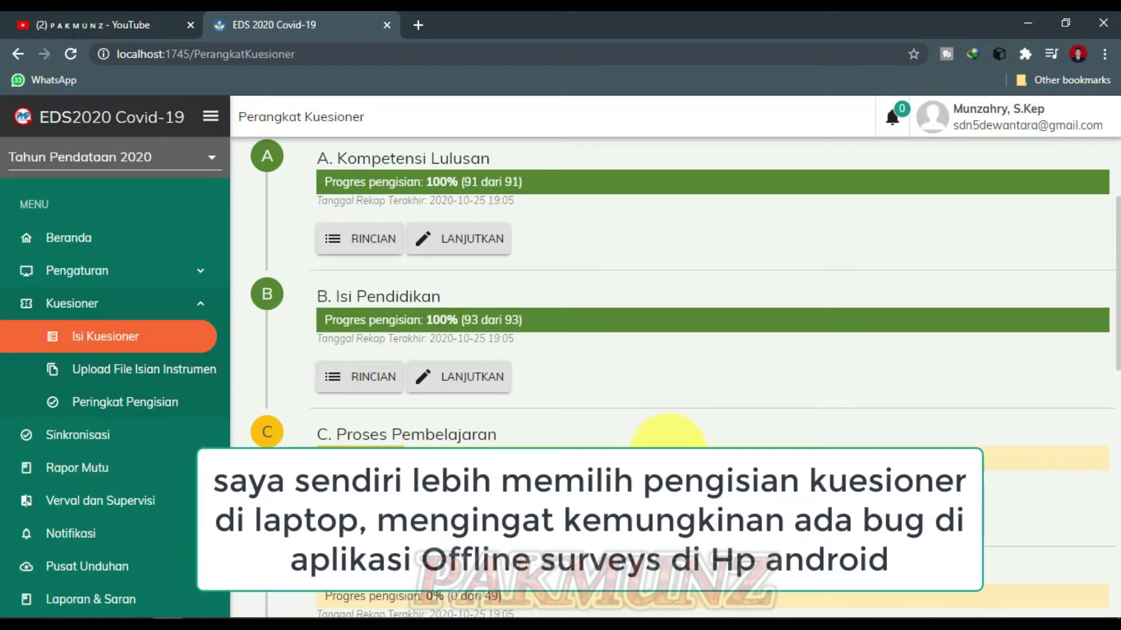
scroll(671, 460, "down", 3)
scroll(671, 460, "up", 3)
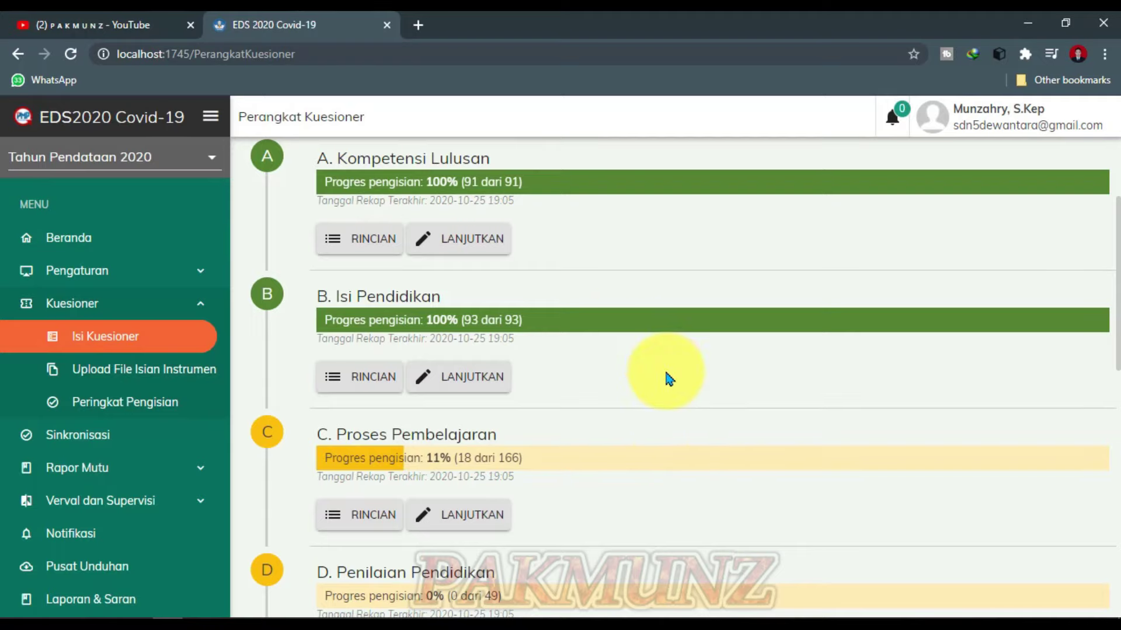
scroll(638, 423, "up", 2)
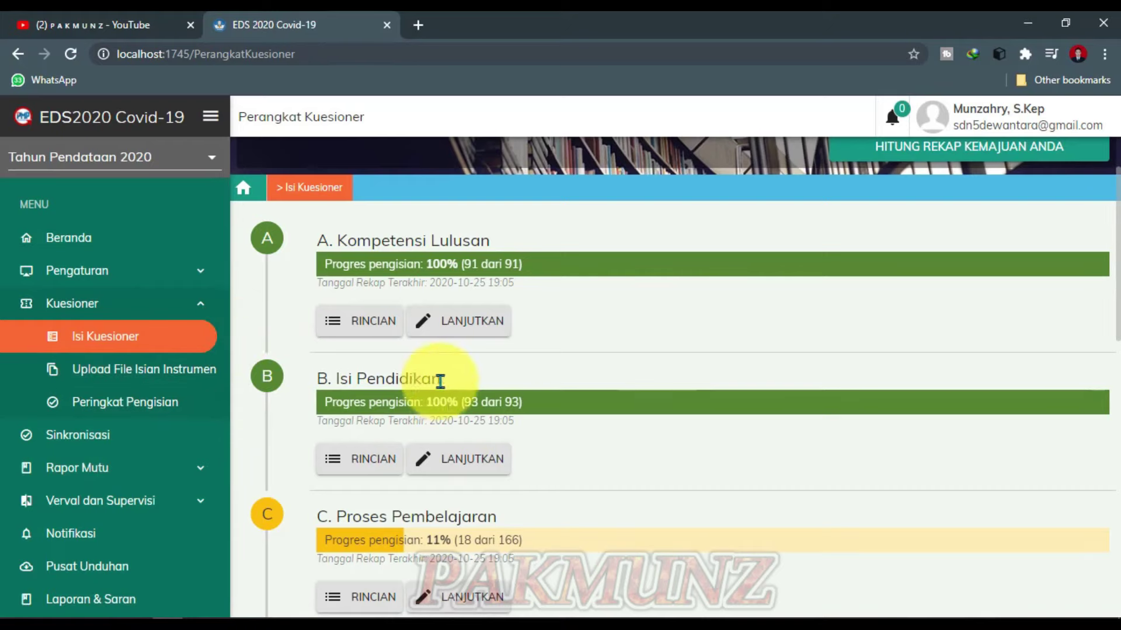
scroll(571, 477, "down", 4)
scroll(677, 513, "up", 6)
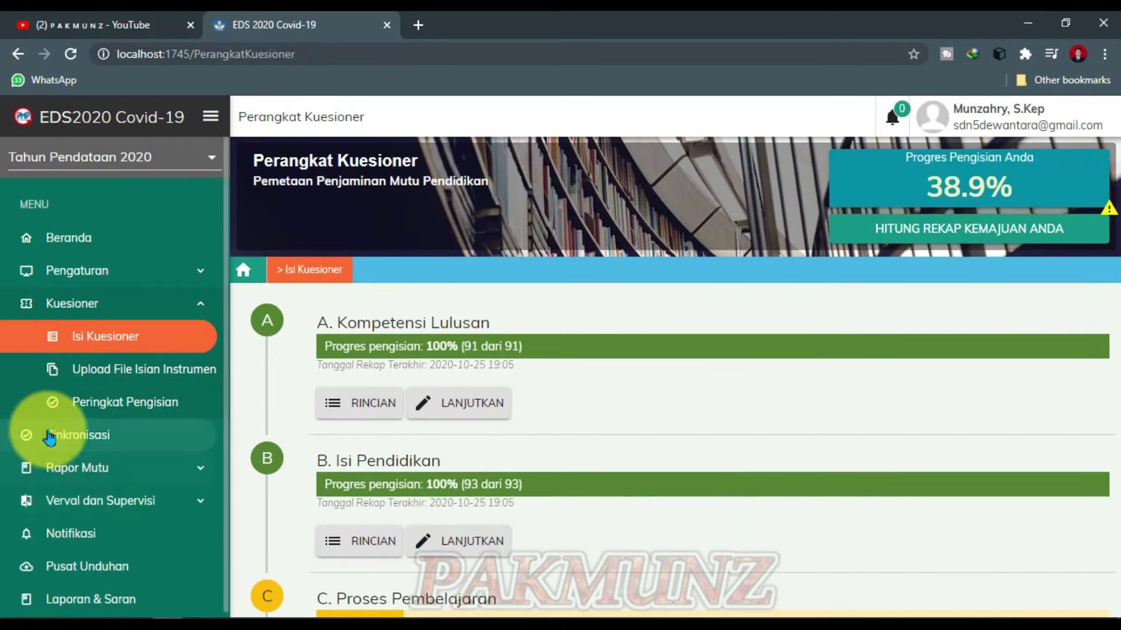
- Go to Beranda and look over the school's total-progress option and the shortcuts on it
left_click(116, 481)
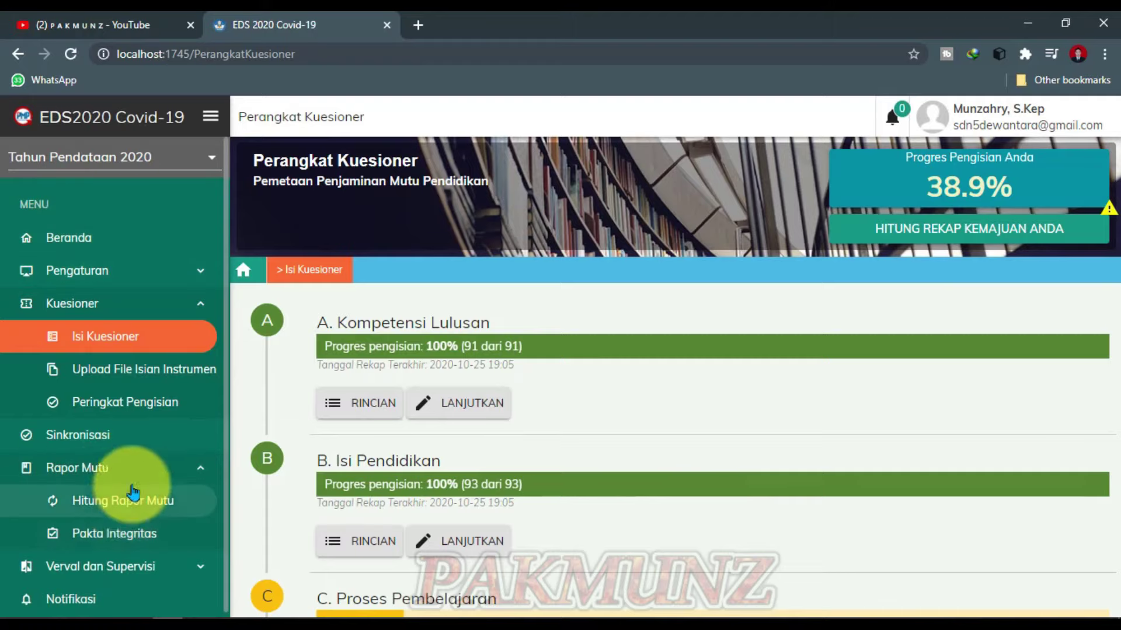
left_click(81, 242)
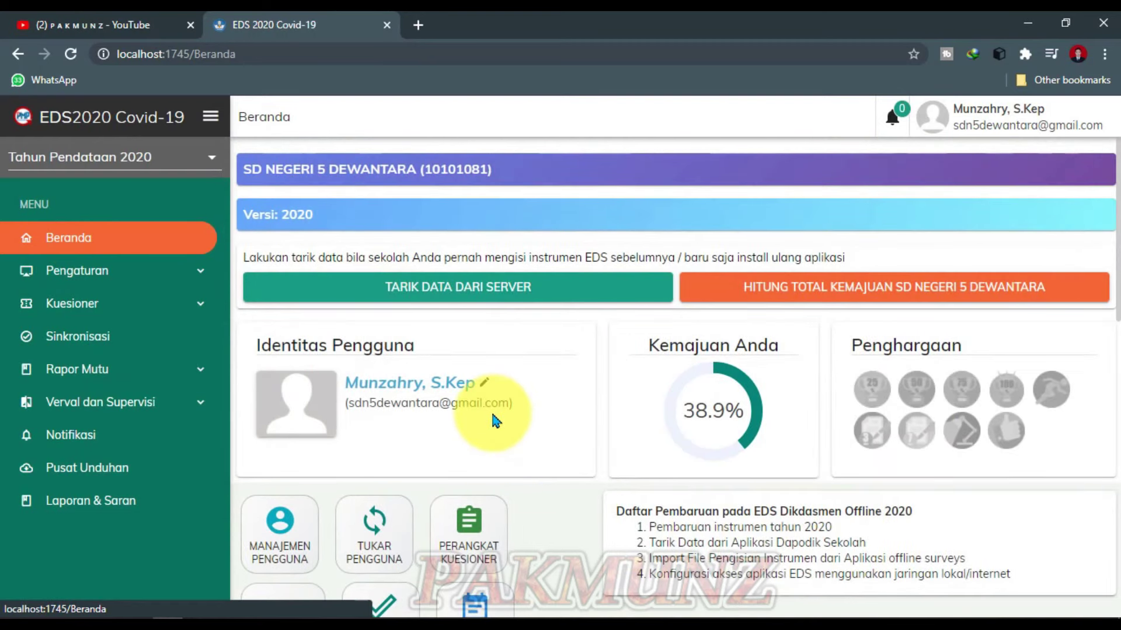
scroll(510, 478, "down", 4)
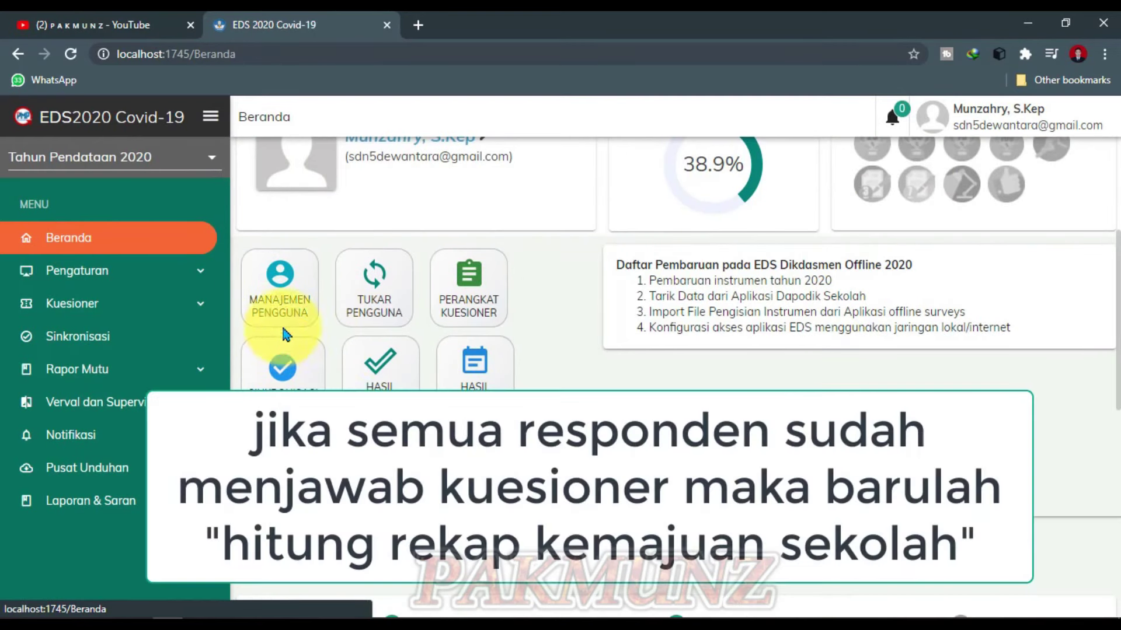
scroll(677, 263, "up", 4)
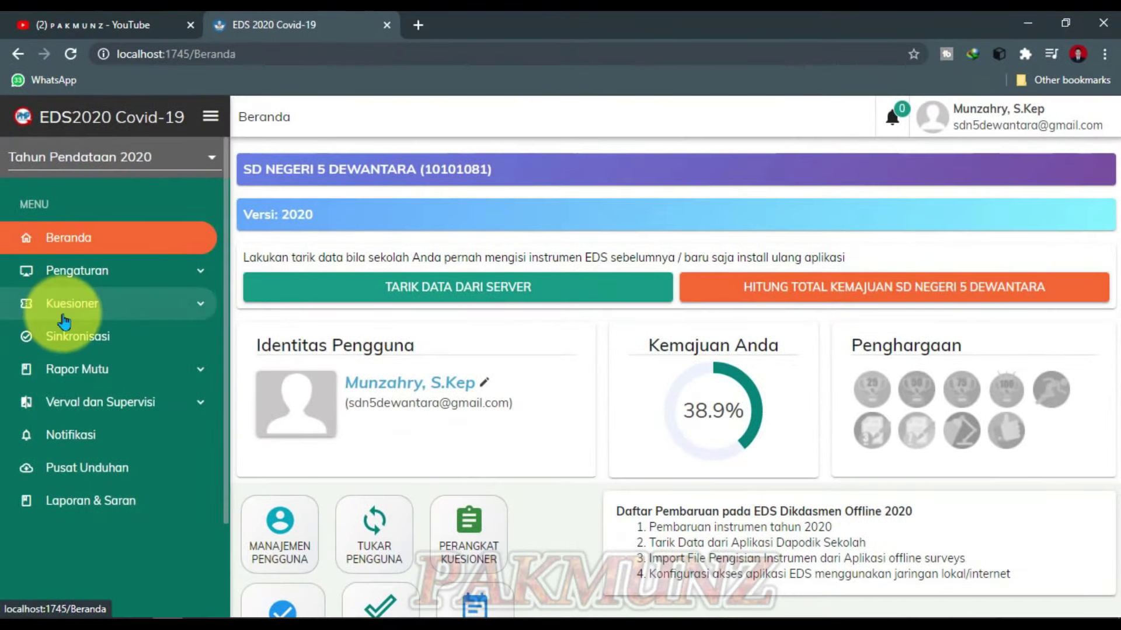
- Revisit the Isi Kuesioner page and return to Beranda
left_click(28, 310)
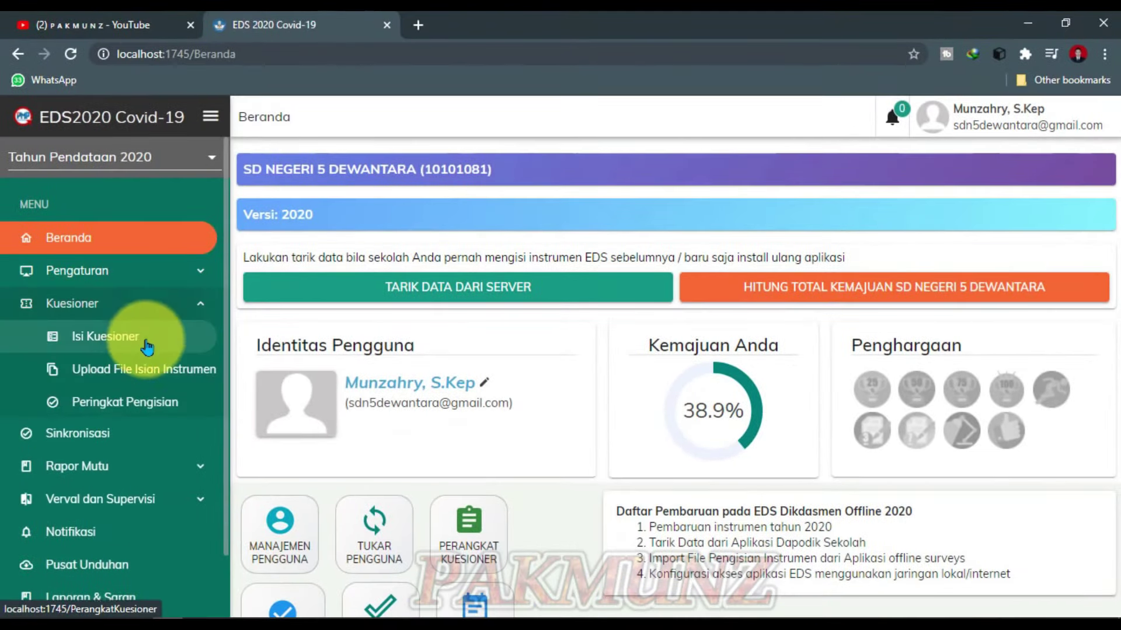
left_click(140, 349)
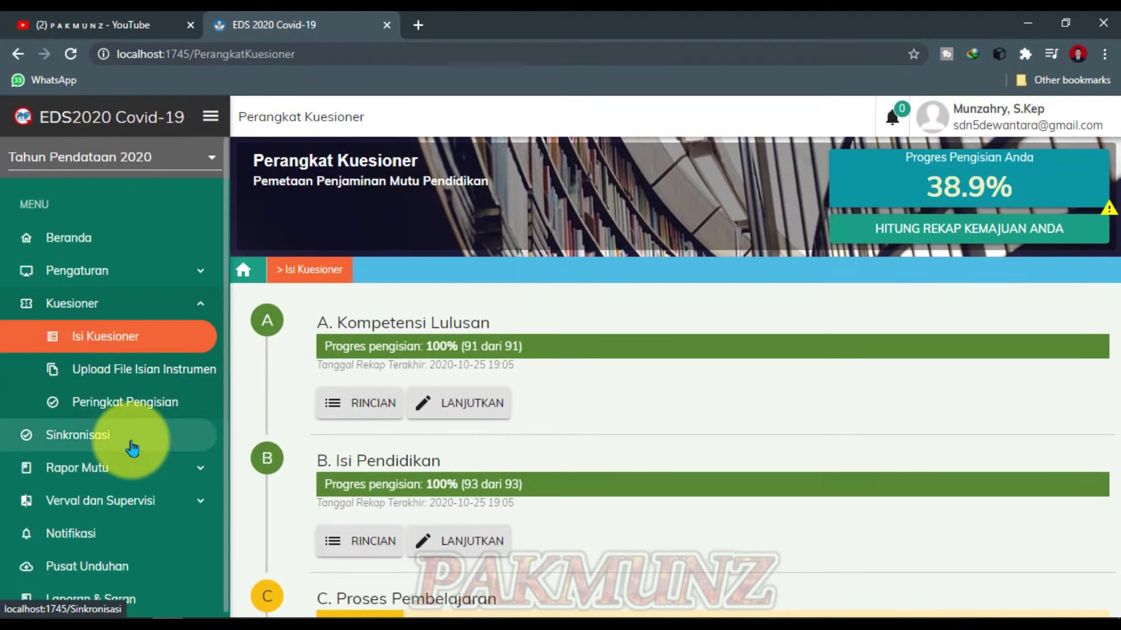
left_click(88, 241)
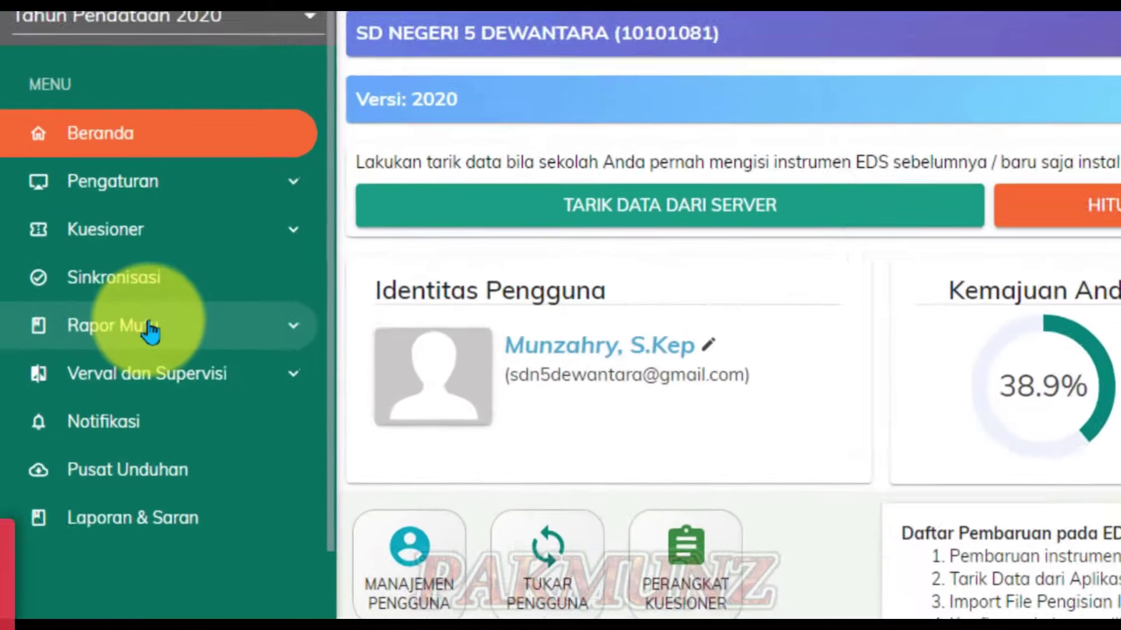
- Open Hitung Rapor Mutu and continue from its information dialog to the questionnaire instrument
left_click(106, 368)
left_click(105, 401)
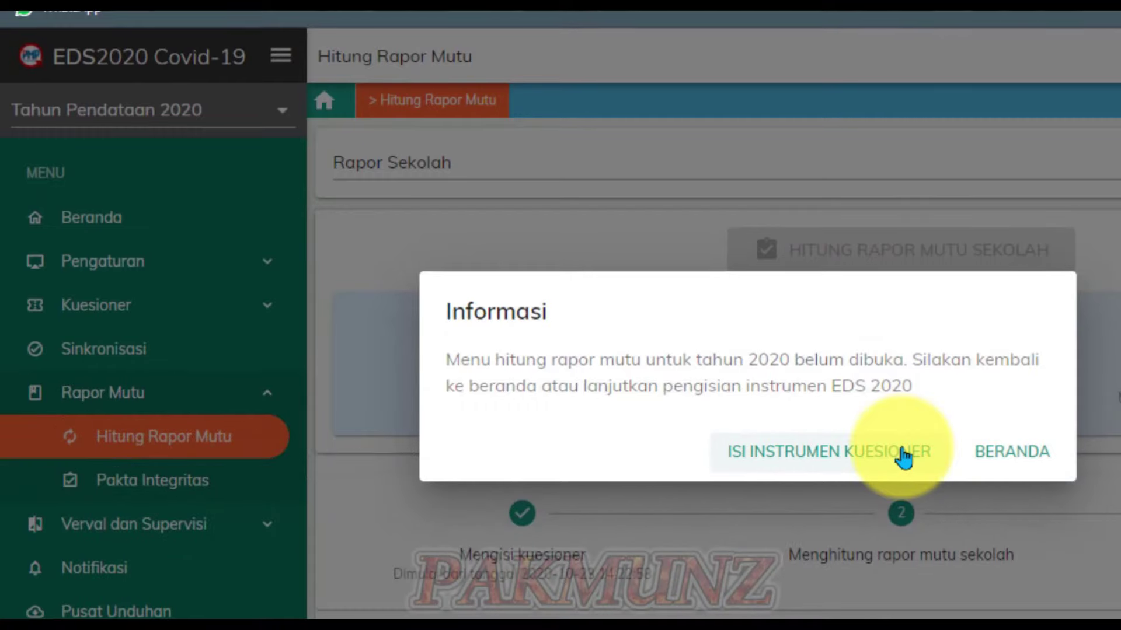
left_click(904, 457)
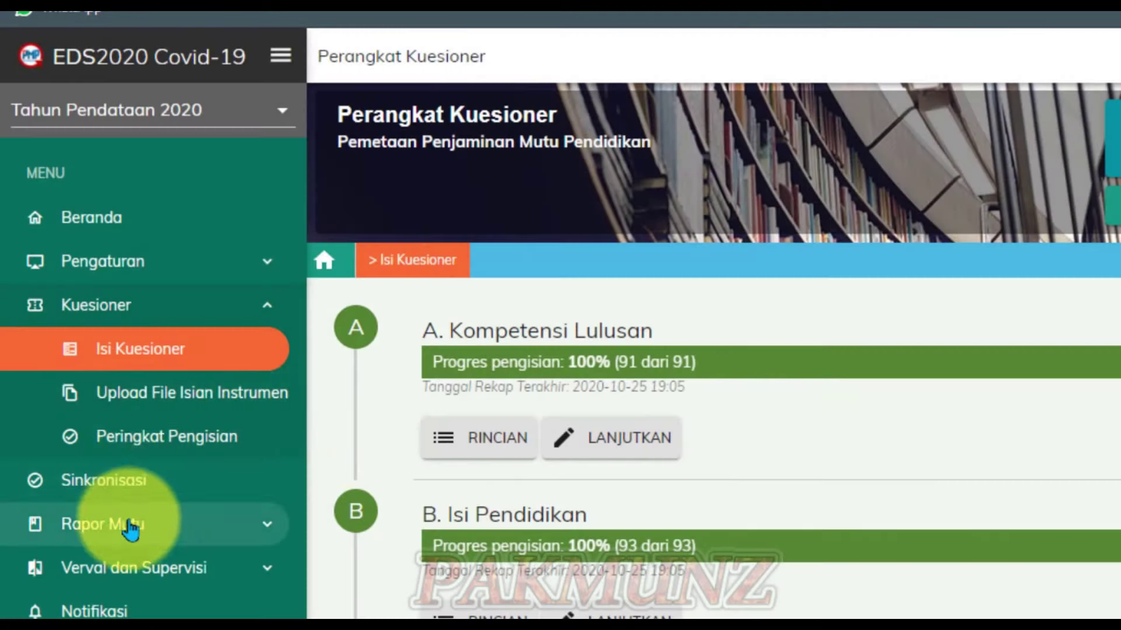
- View the respondents in Manajemen Pengguna and the filling progress per respondent in Peringkat Pengisian
left_click(145, 266)
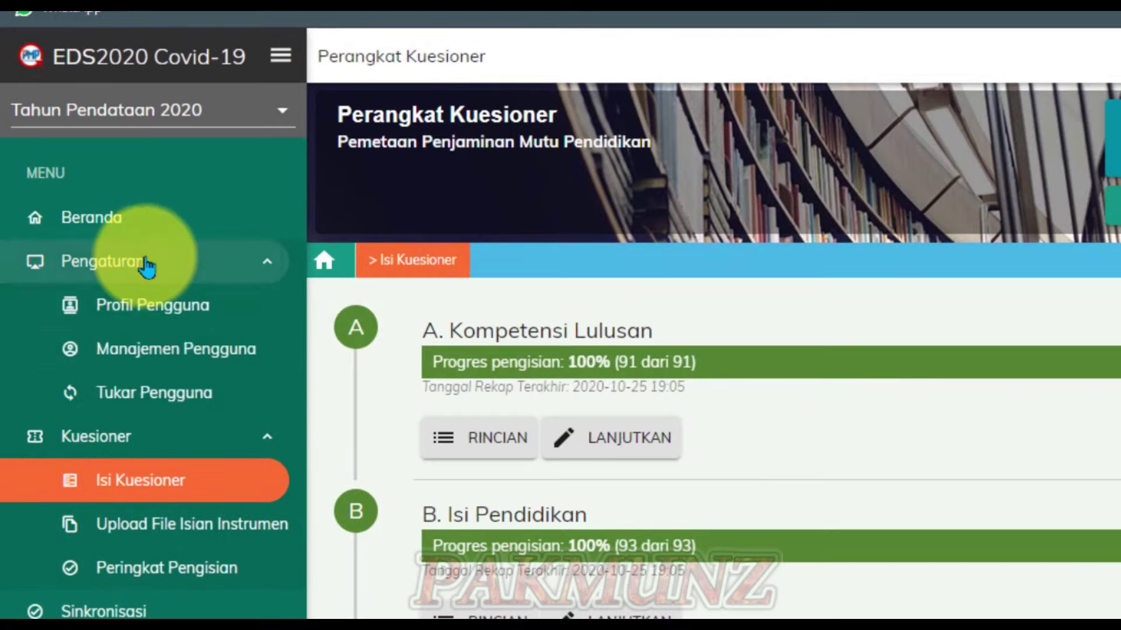
left_click(175, 373)
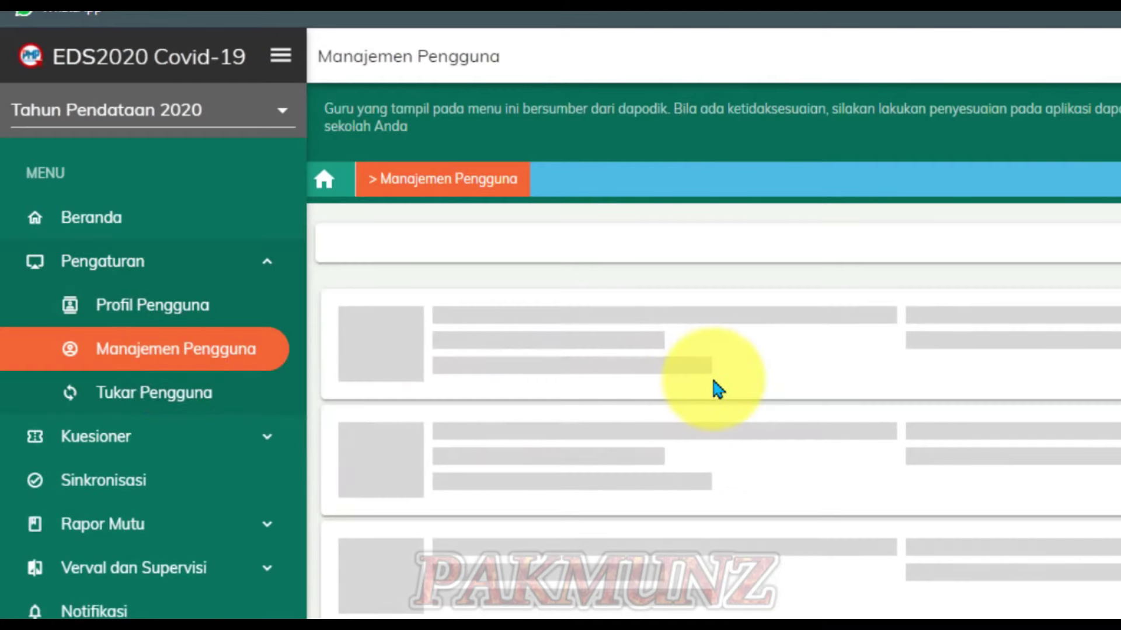
left_click(200, 442)
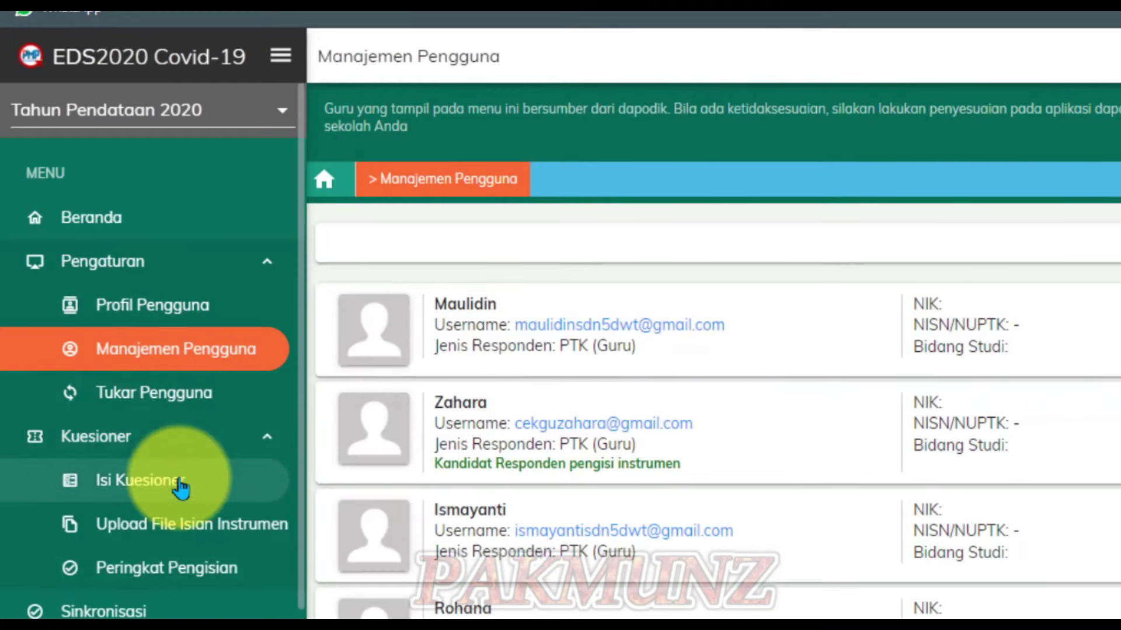
left_click(213, 565)
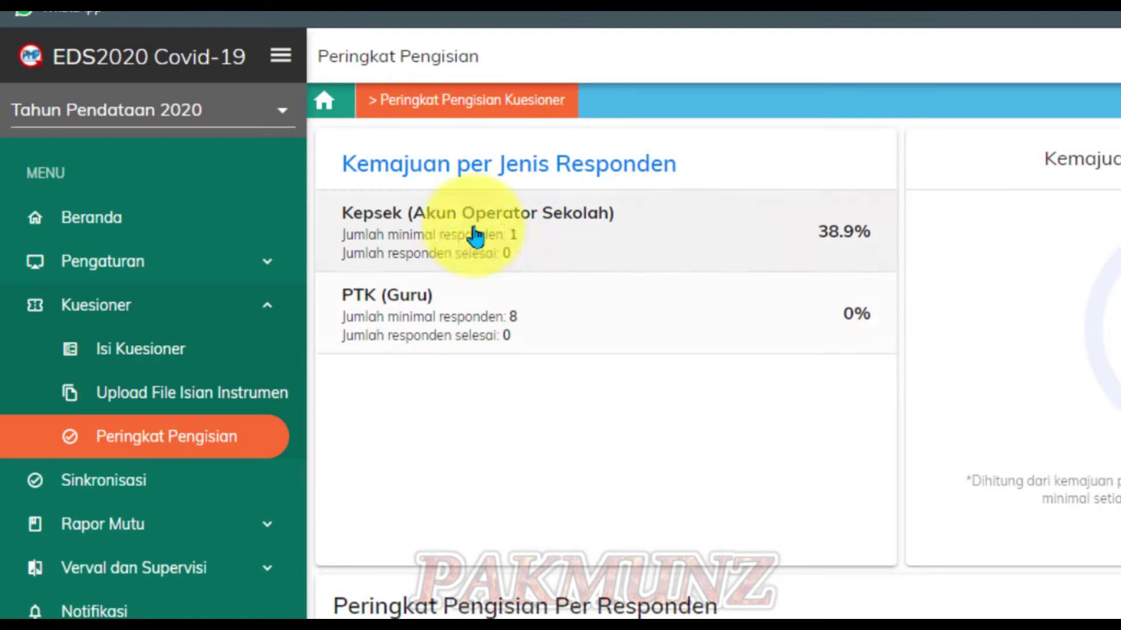
scroll(516, 477, "down", 5)
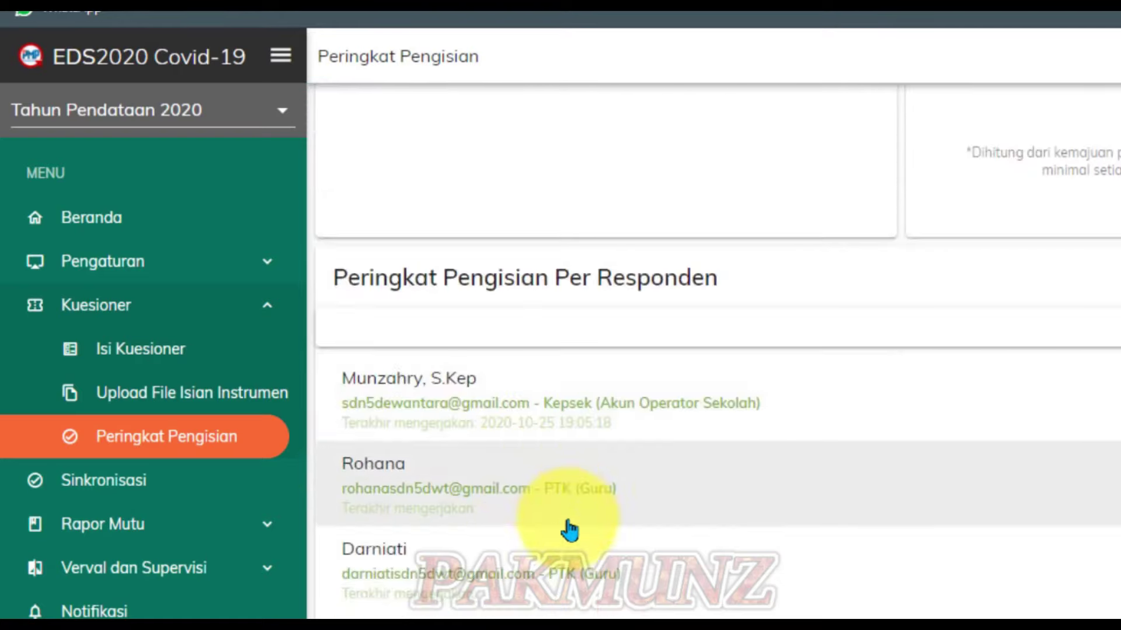
- Open Hitung Rapor Mutu again and return to Beranda from its information dialog
left_click(147, 525)
left_click(142, 566)
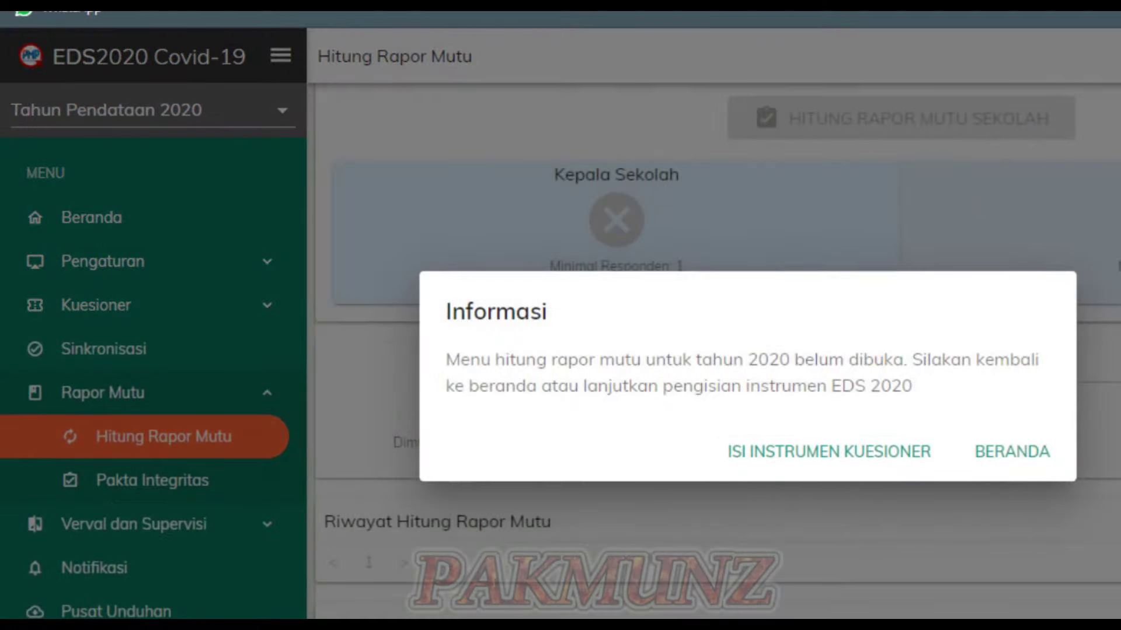
left_click(986, 464)
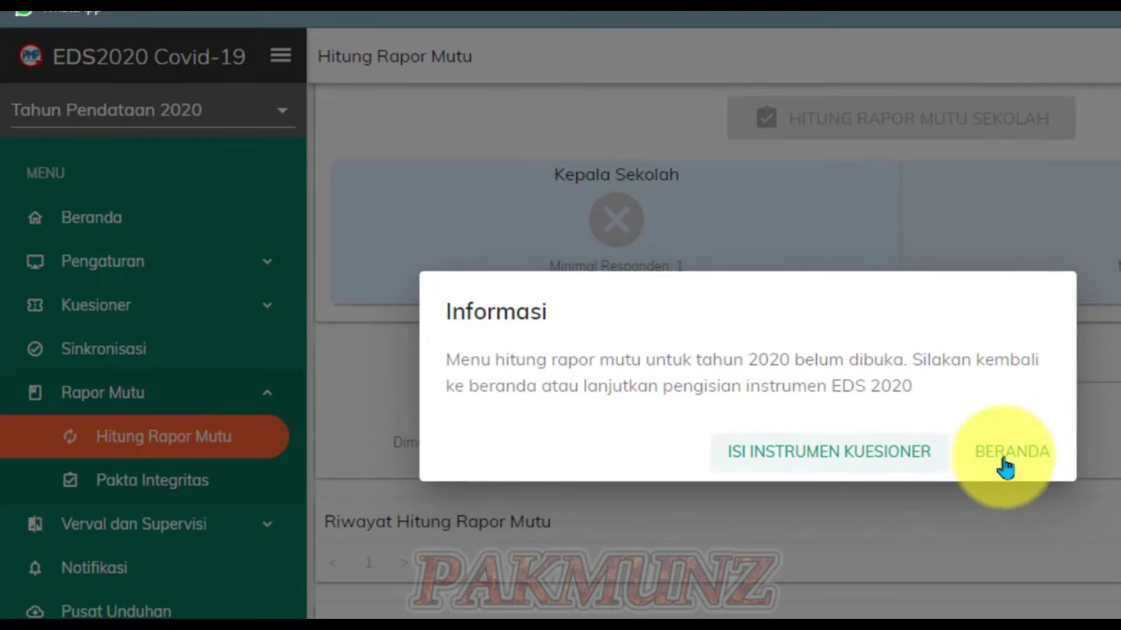
left_click(1012, 463)
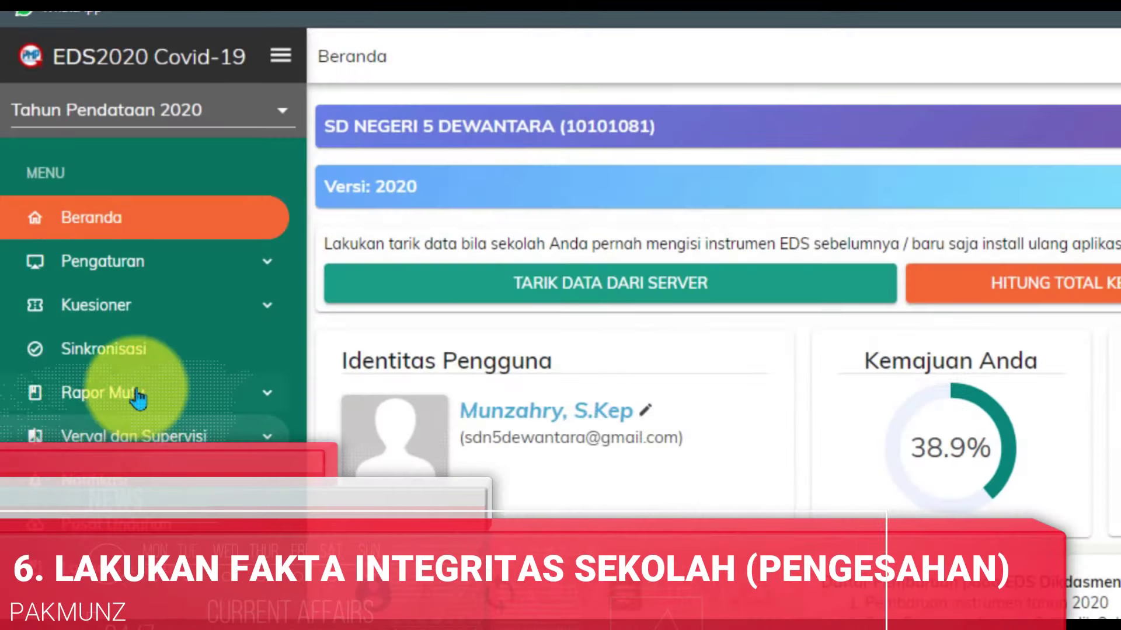
- Open the Pakta Integritas page to view the school's integrity statement
left_click(138, 397)
left_click(150, 480)
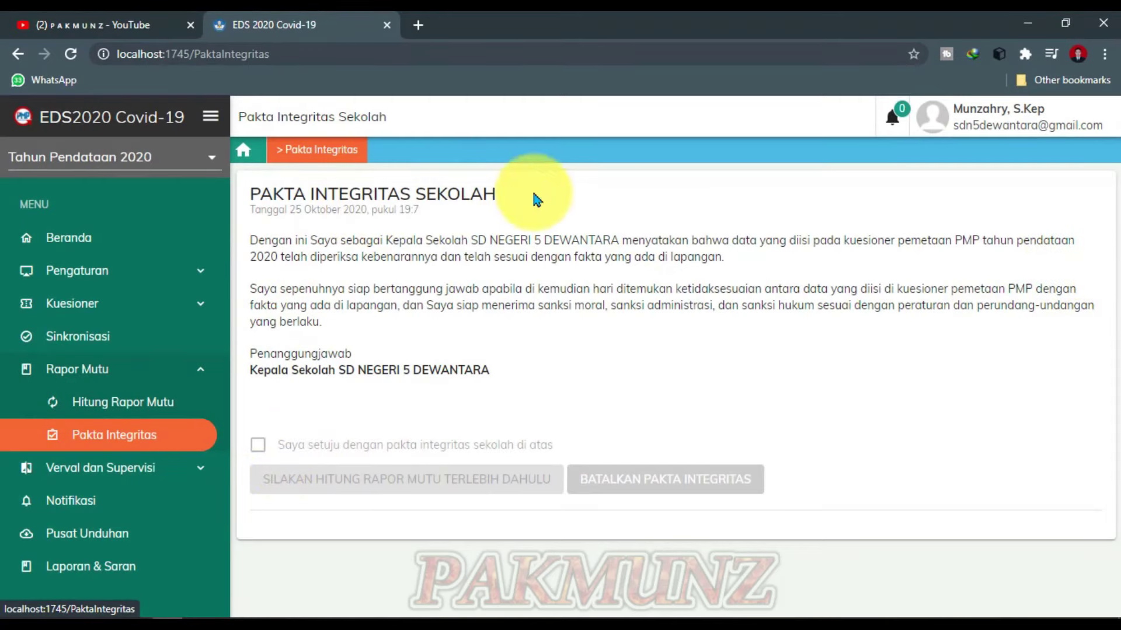
- Open the Hasil Verval page and return to Beranda from the rapor mutu dialog
left_click(125, 470)
left_click(124, 503)
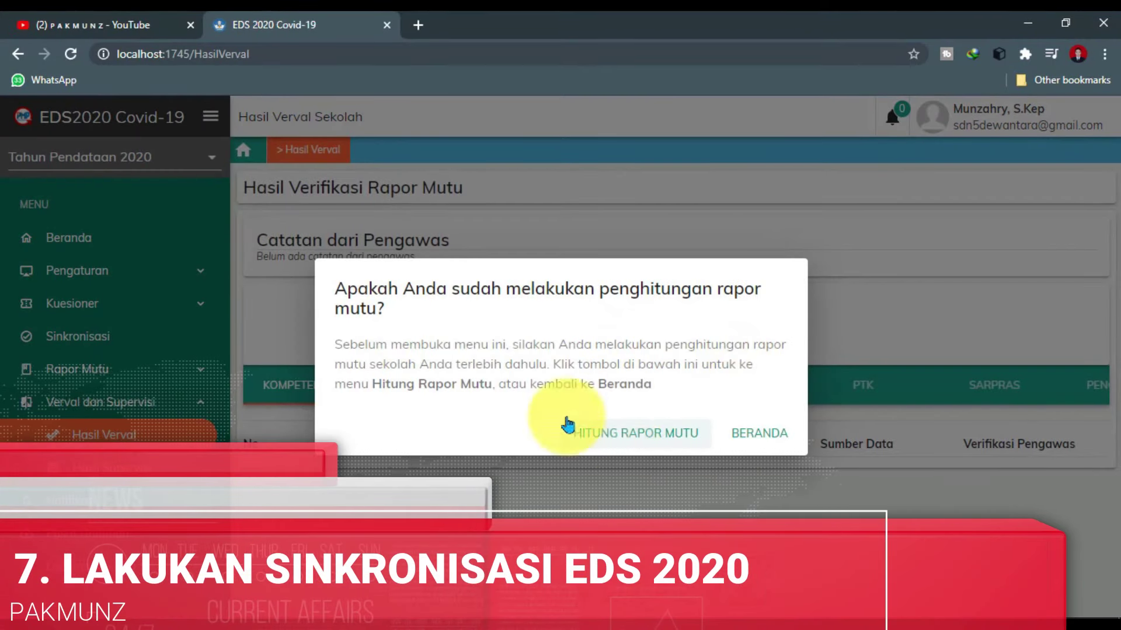
left_click(748, 445)
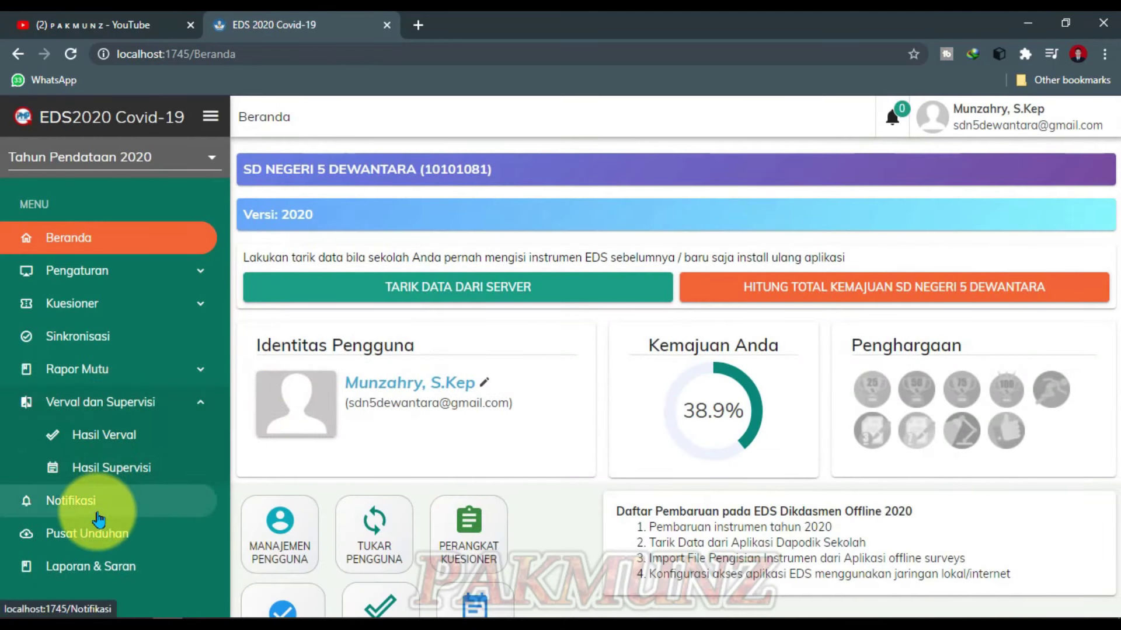
scroll(601, 443, "down", 3)
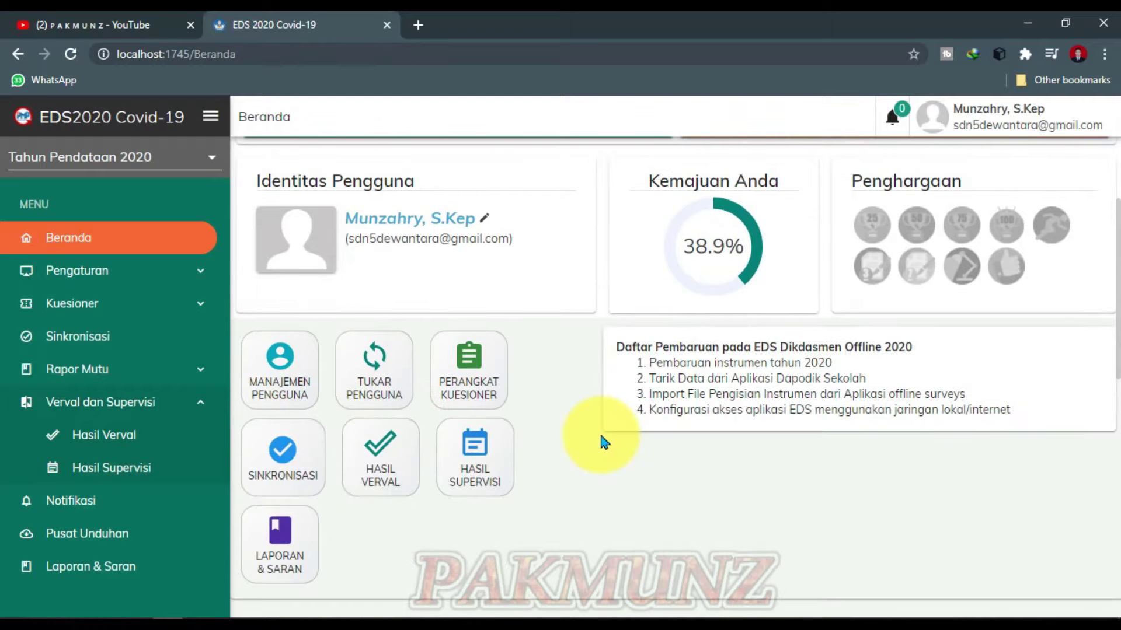
- Look over Beranda and open Isi Kuesioner to view the filling progress per questionnaire section
scroll(601, 442, "down", 3)
left_click(93, 240)
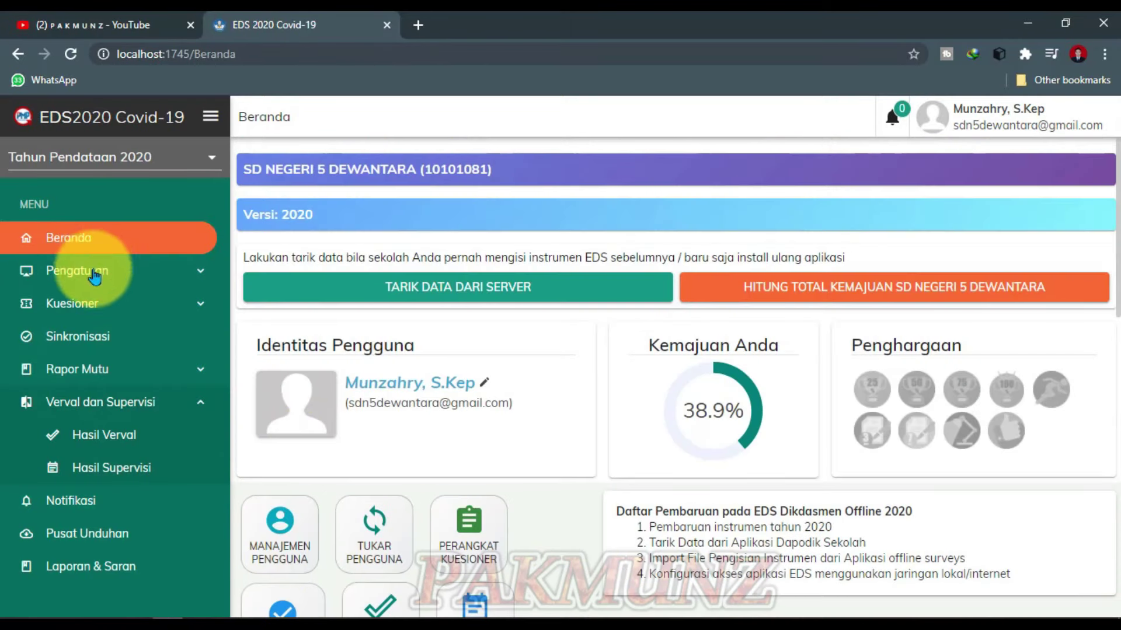
left_click(94, 303)
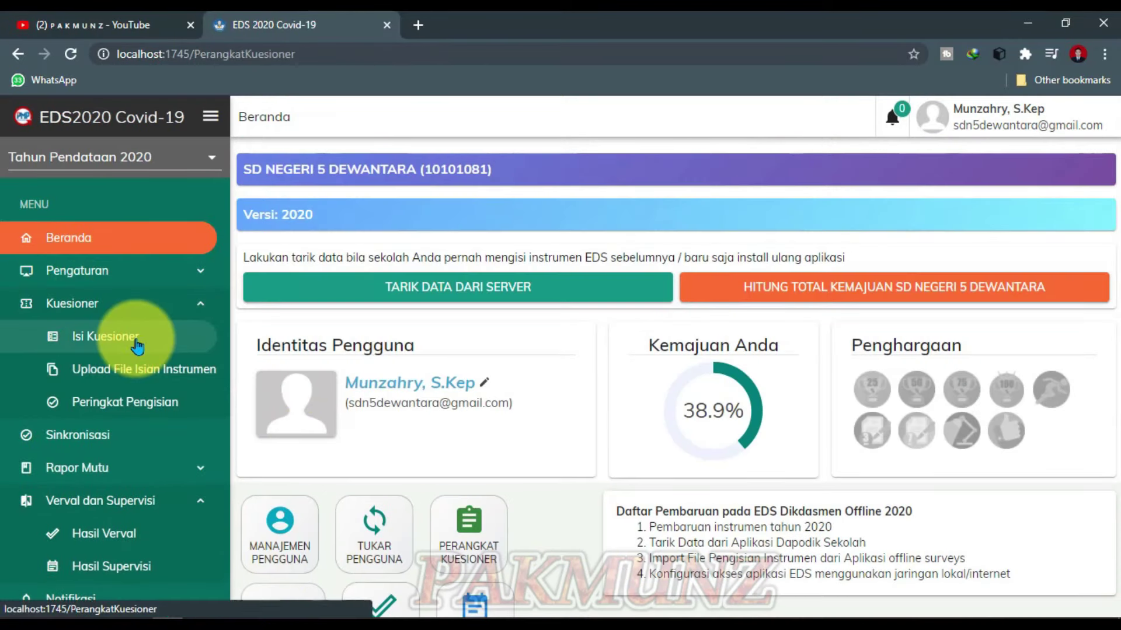
left_click(135, 344)
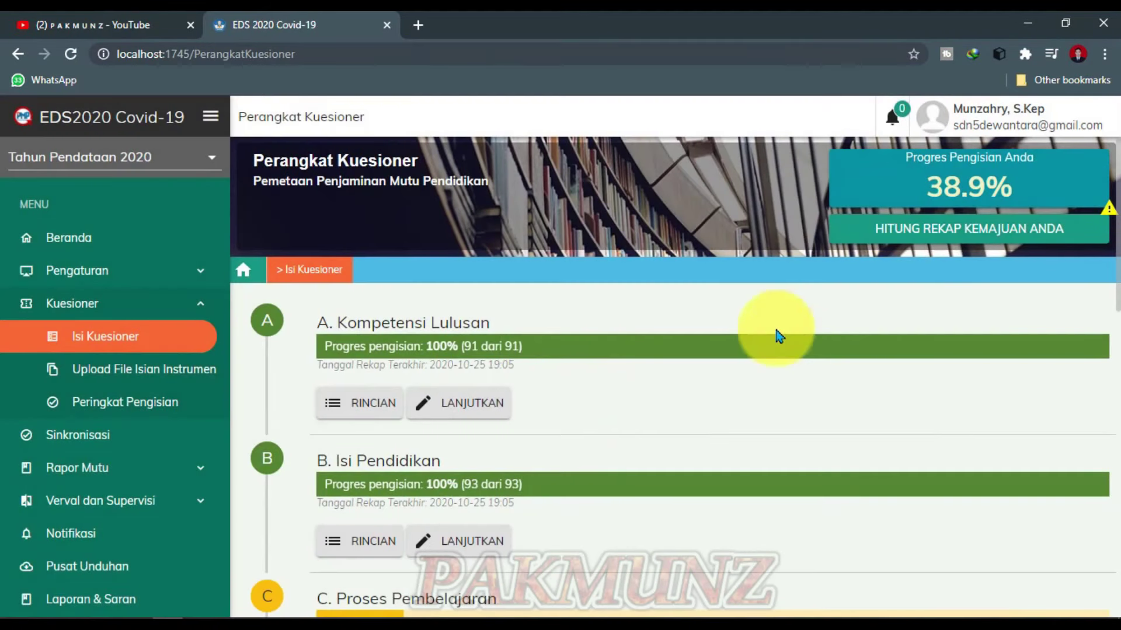
- Switch to the teacher marked as Kandidat Responden in Manajemen Pengguna using Tukar Pengguna, accepting the site reload
left_click(102, 268)
left_click(115, 341)
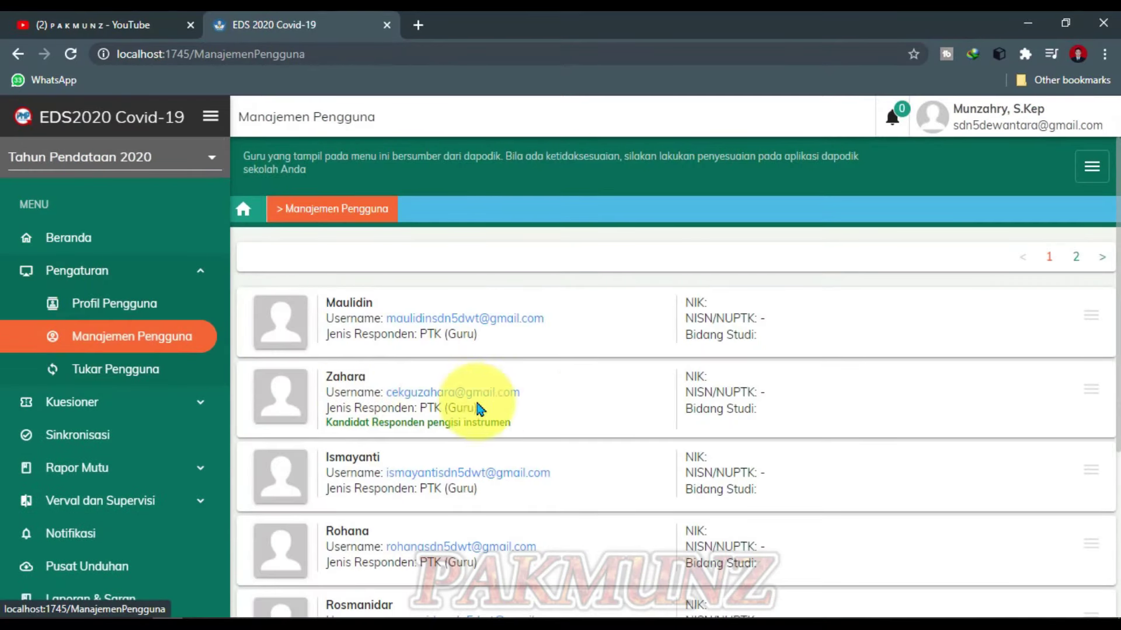
left_click(1103, 395)
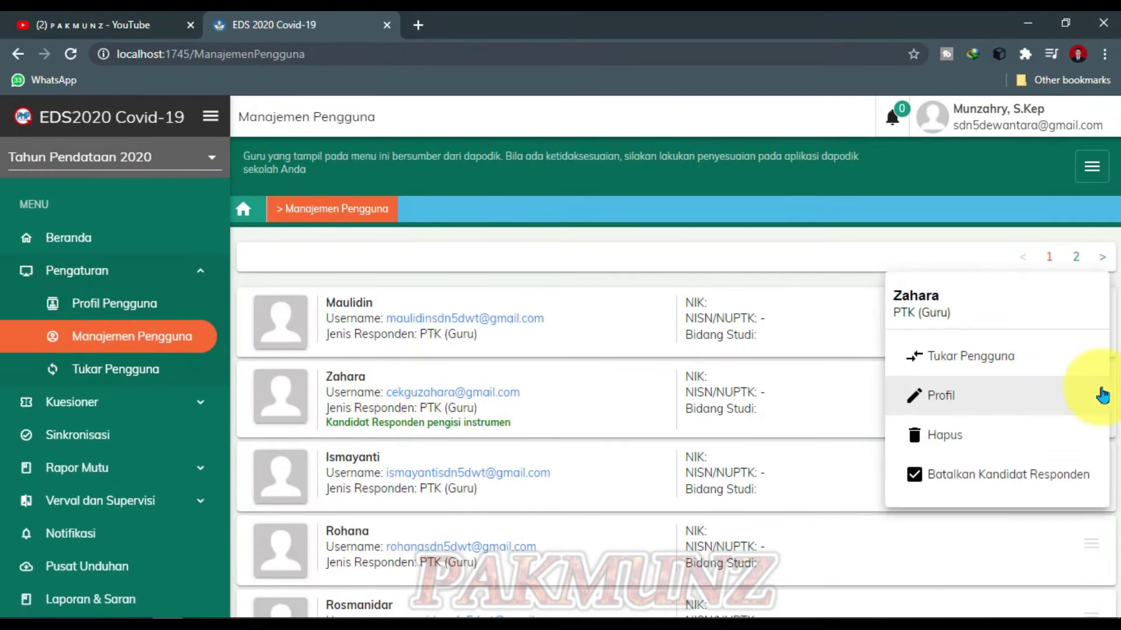
left_click(823, 413)
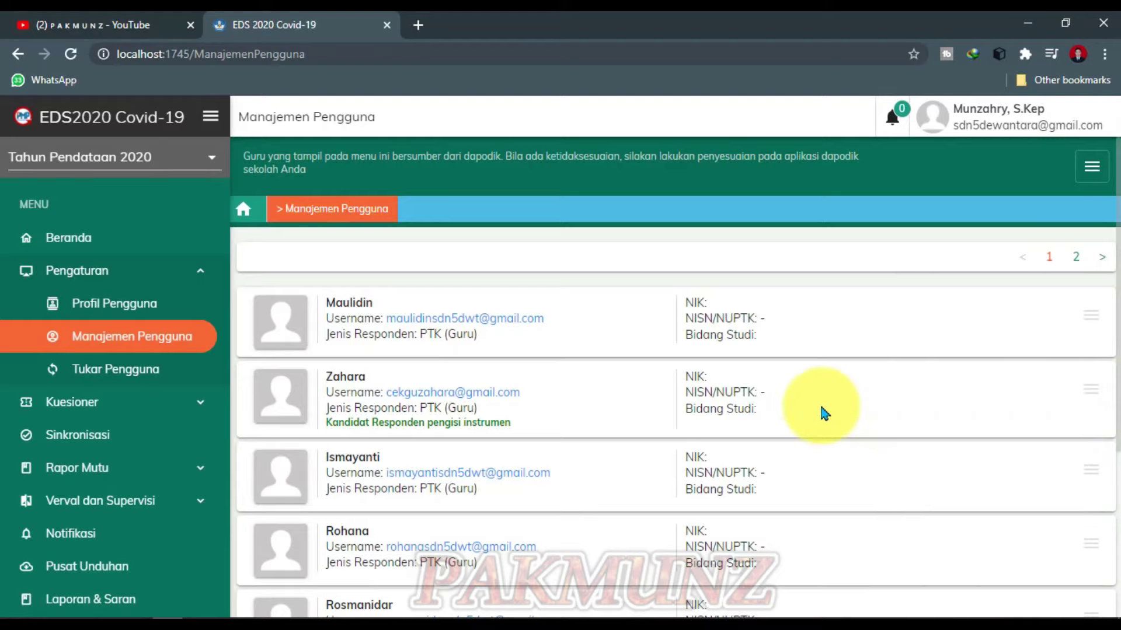
left_click(1096, 401)
left_click(985, 369)
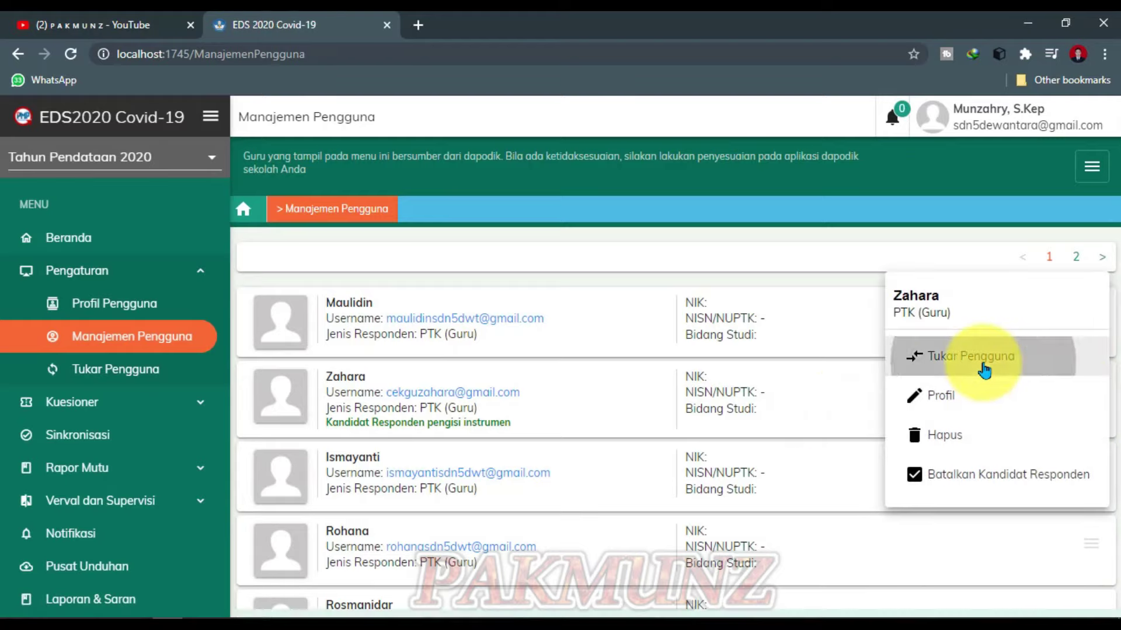
left_click(648, 181)
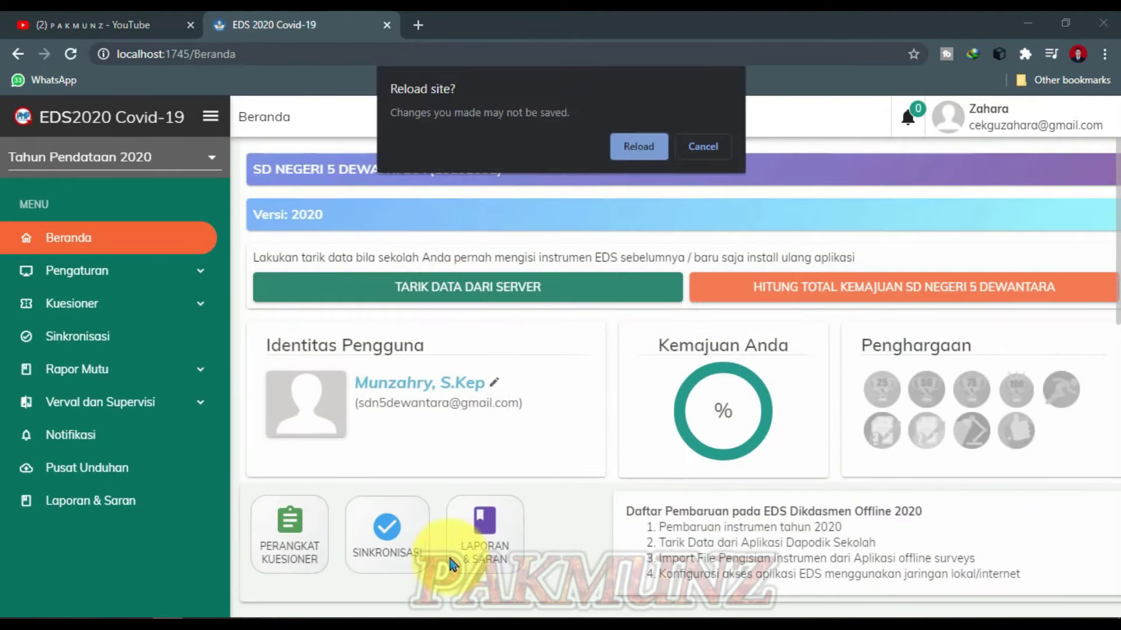
left_click(639, 147)
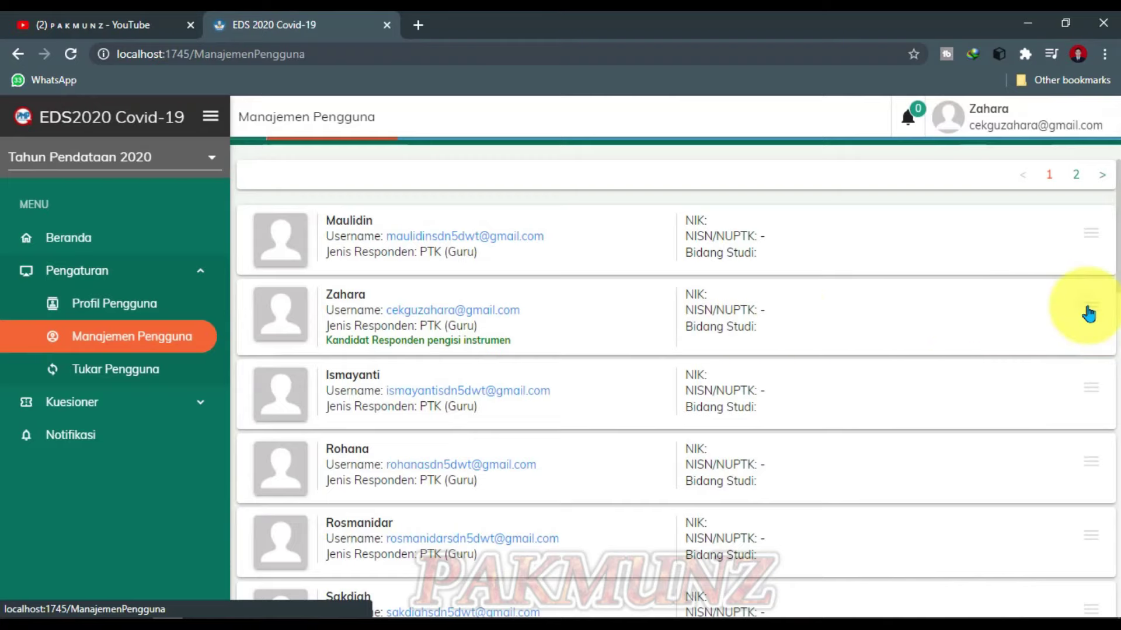
- Repeat Tukar Pengguna for the same respondent candidate, accepting the leave and reload confirmations
left_click(1088, 313)
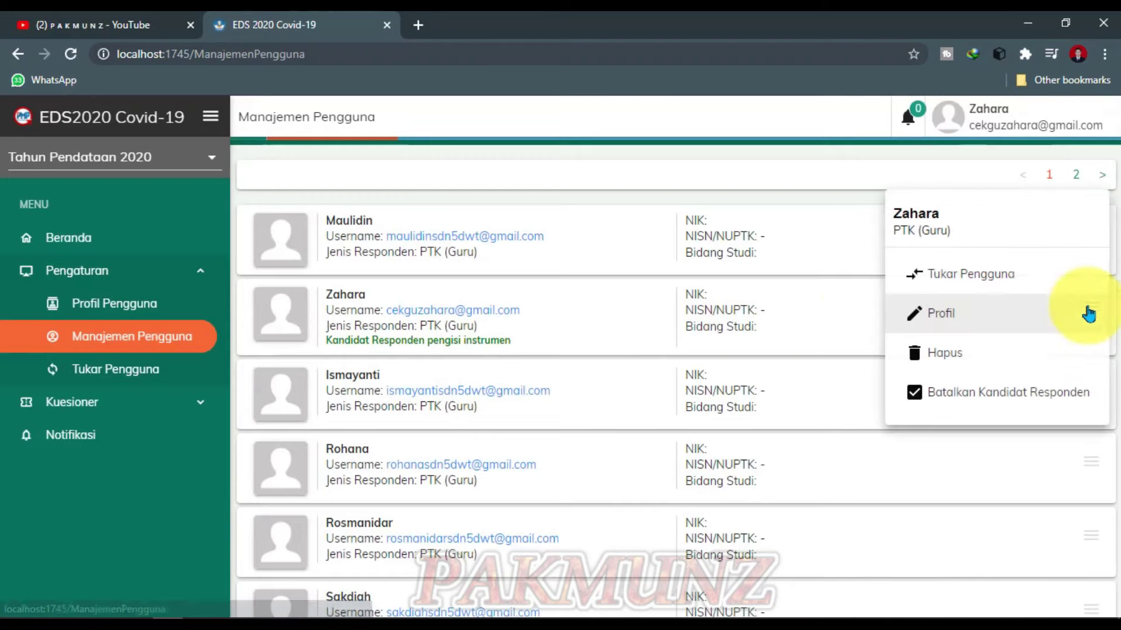
left_click(991, 289)
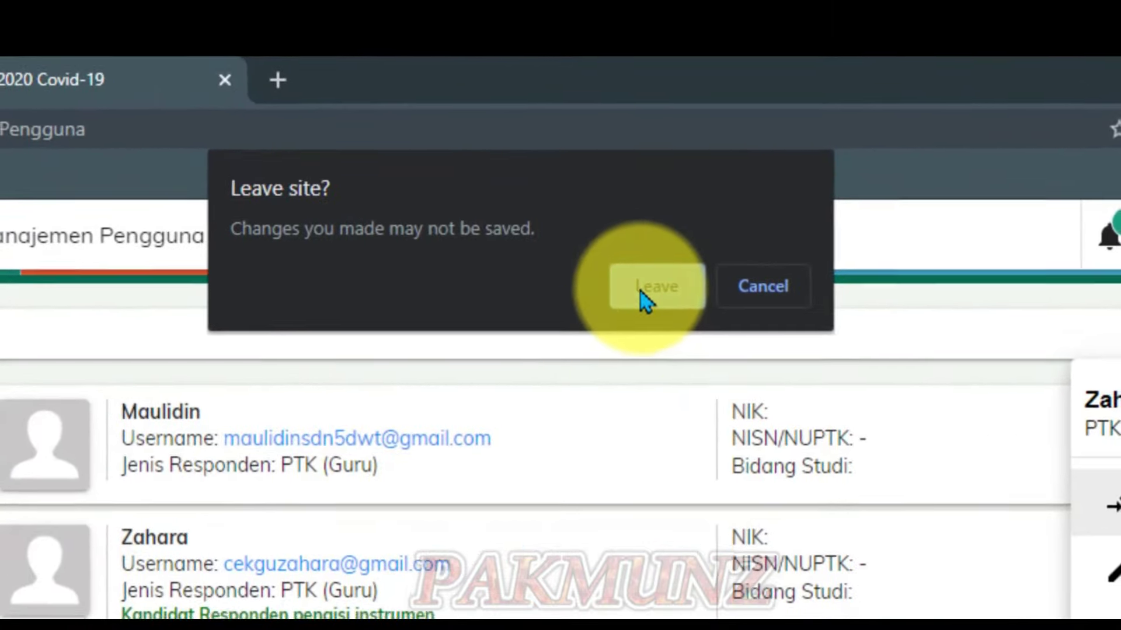
left_click(640, 292)
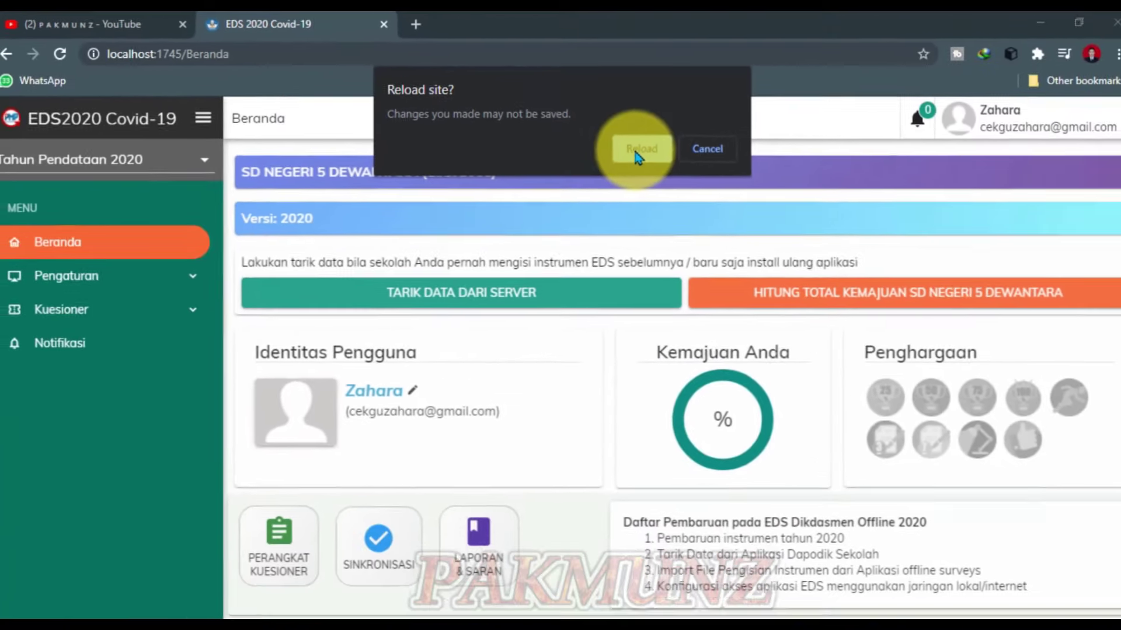
left_click(718, 214)
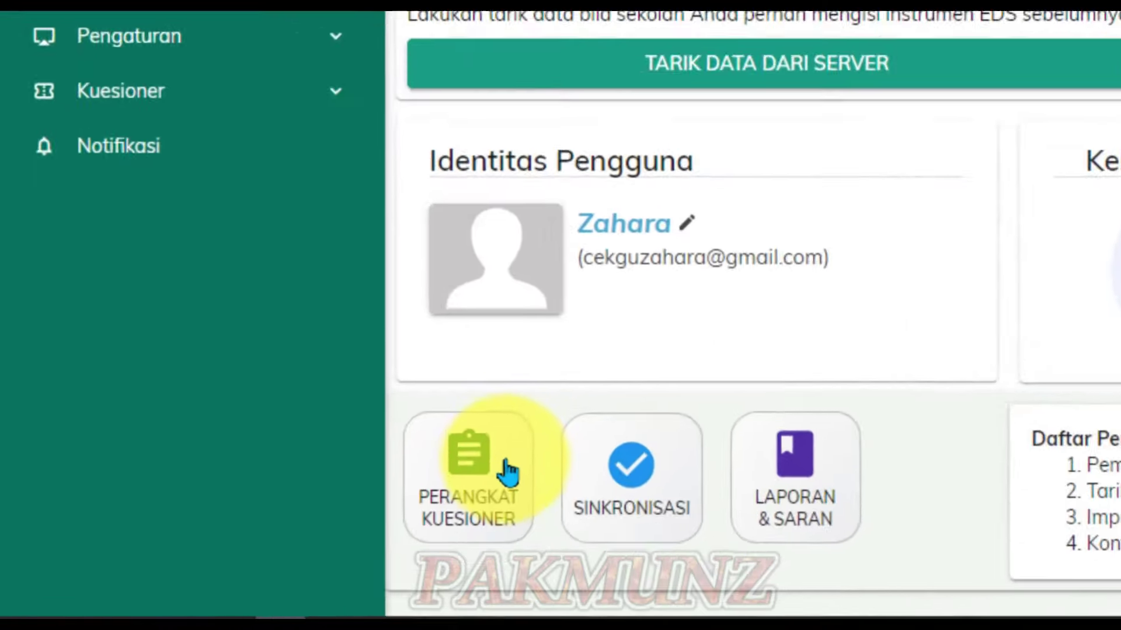
- Open section A. Kompetensi Lulusan from Perangkat Kuesioner and examine the first question's answer options
left_click(287, 521)
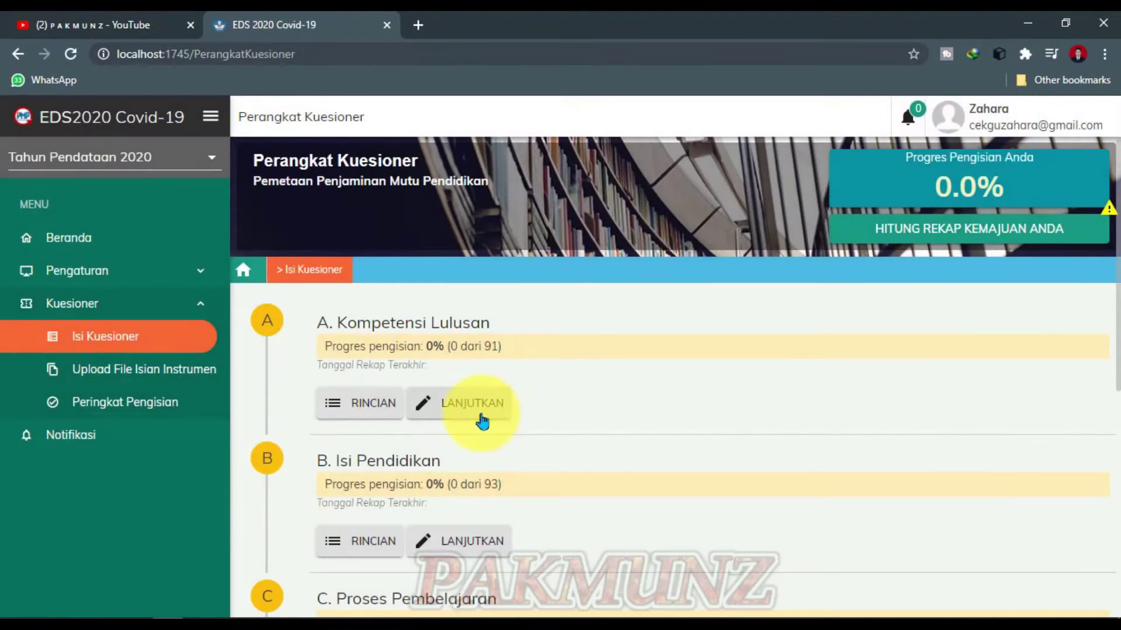
left_click(481, 416)
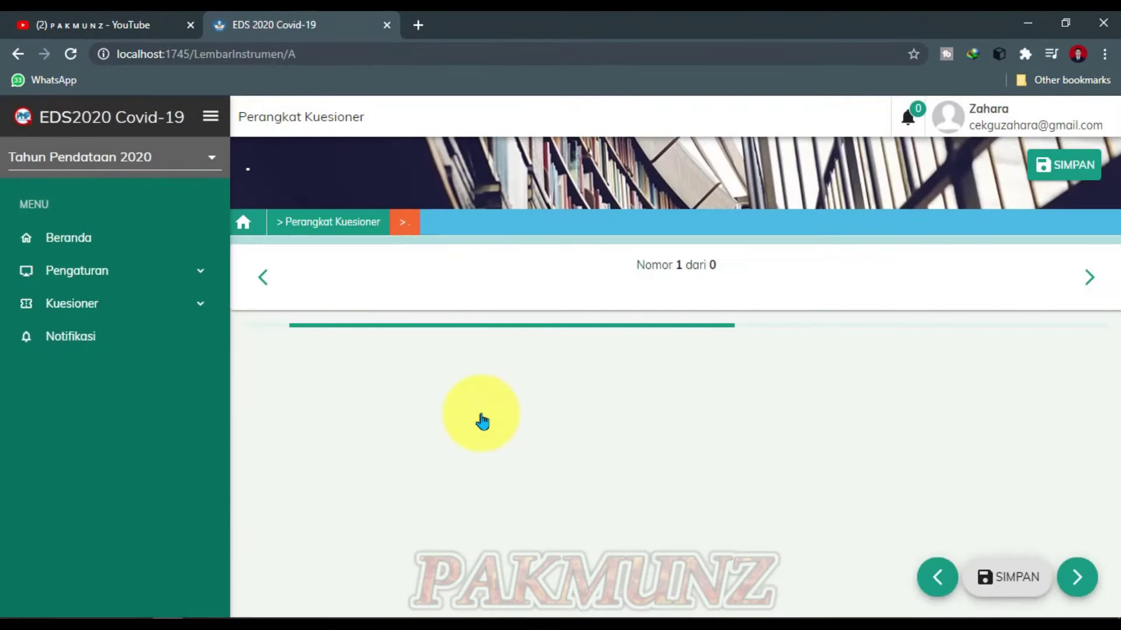
scroll(333, 463, "down", 5)
scroll(333, 466, "up", 5)
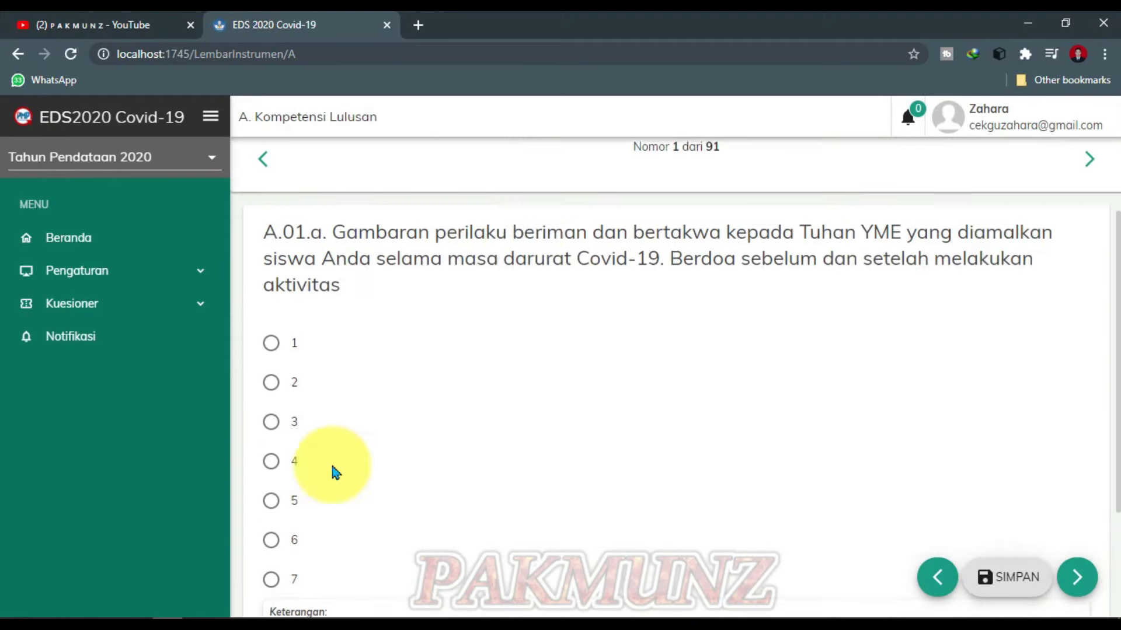
scroll(806, 425, "down", 4)
scroll(800, 429, "up", 4)
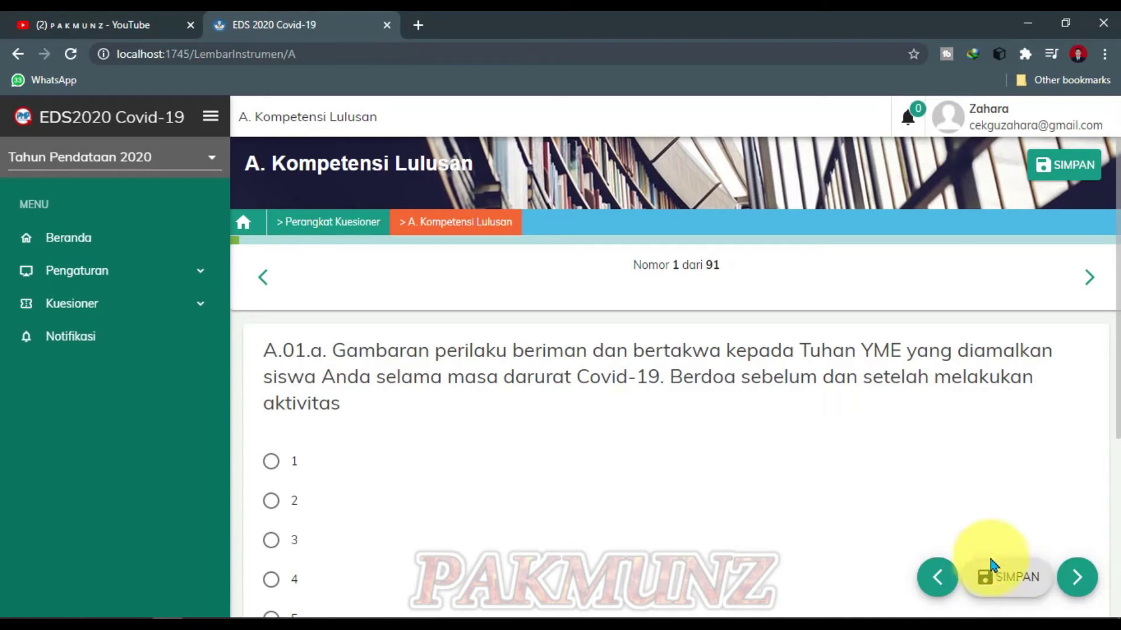
- Return to Manajemen Pengguna and run Tukar Pengguna on the teacher respondent candidate again, confirming the reload
left_click(105, 269)
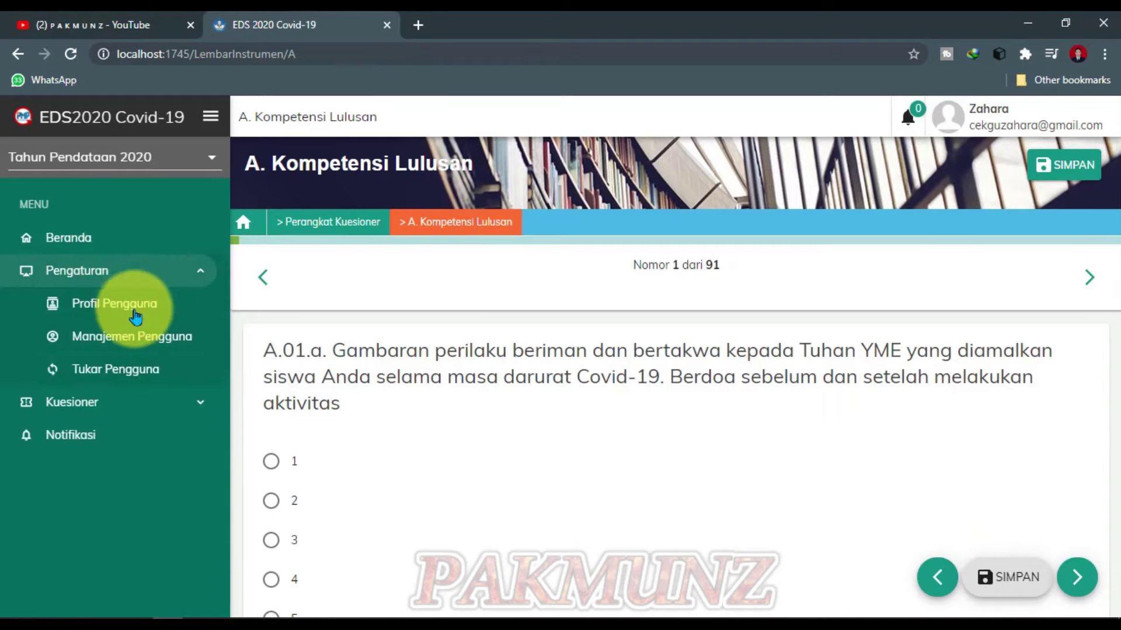
left_click(125, 350)
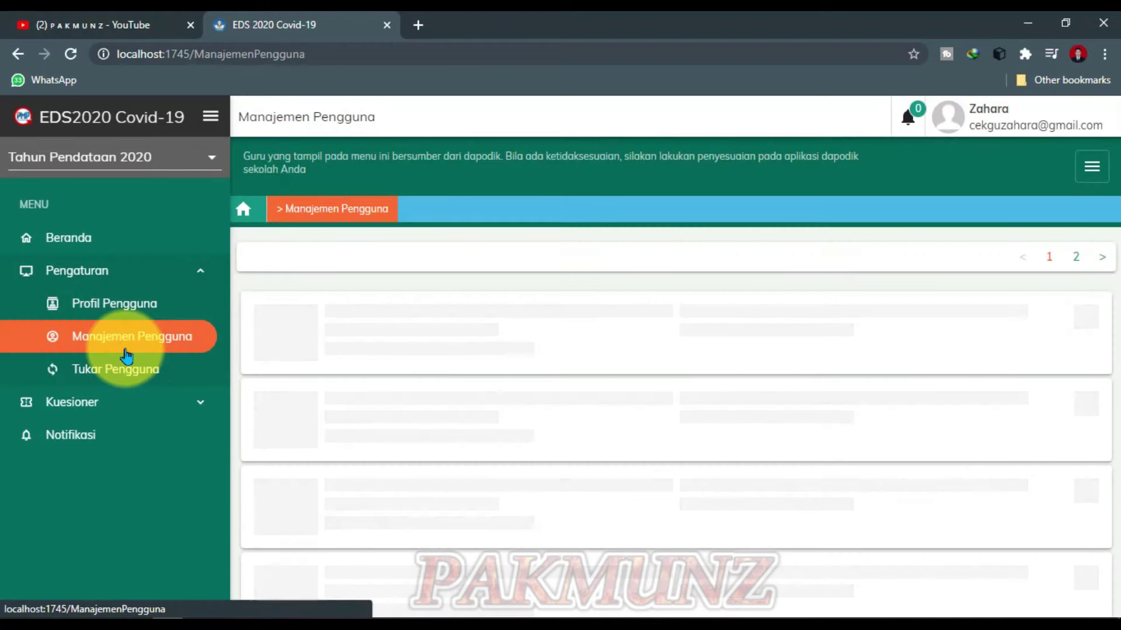
left_click(1077, 393)
left_click(971, 365)
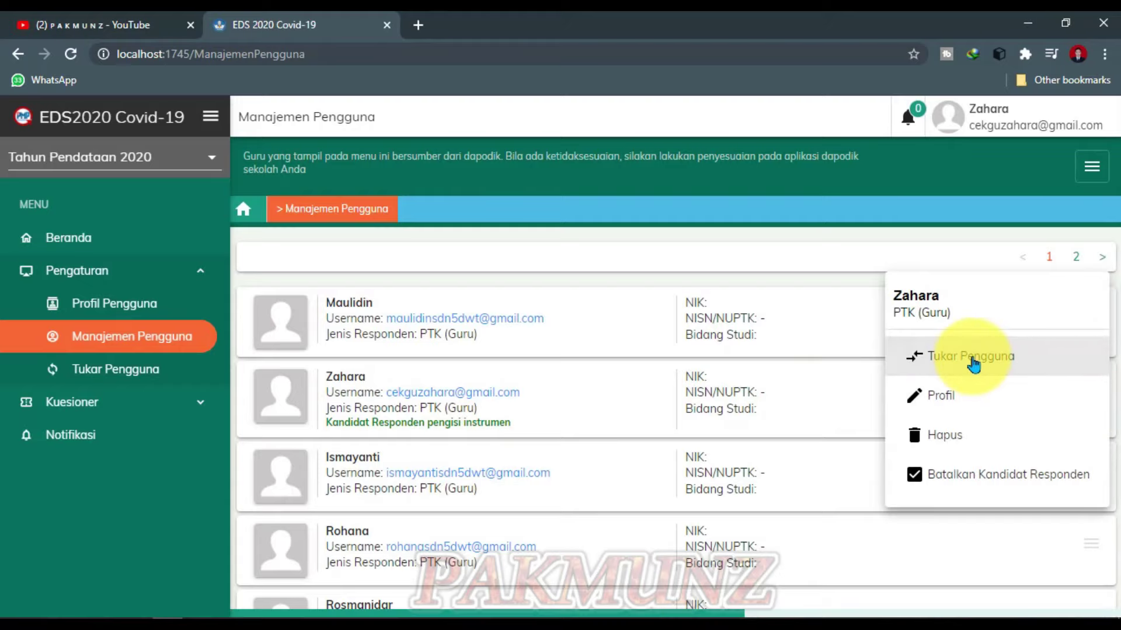
left_click(635, 148)
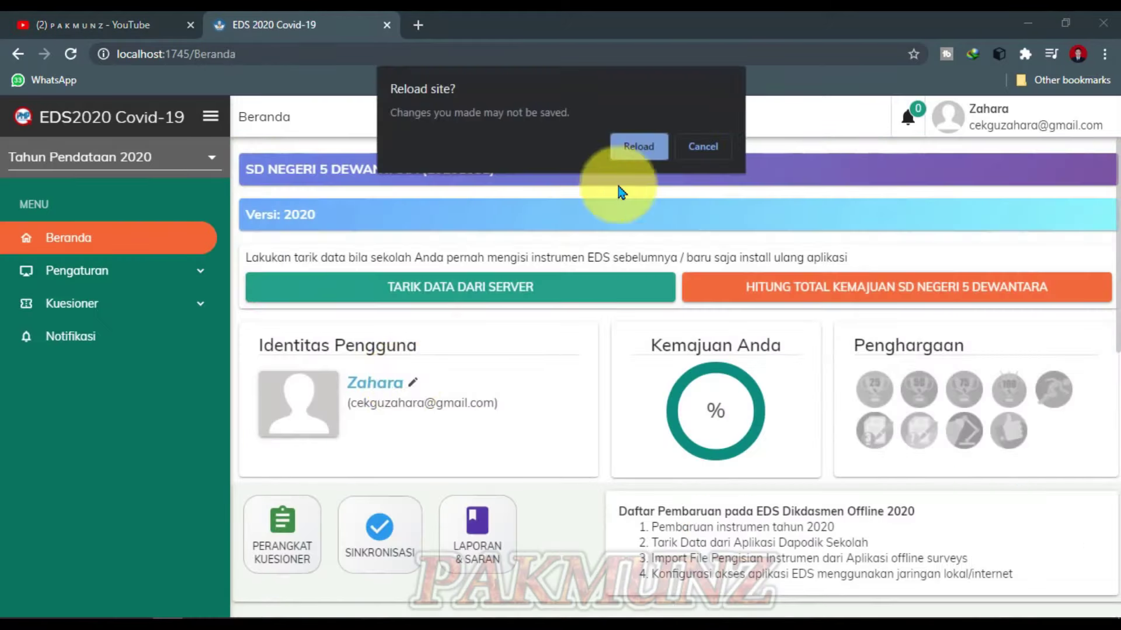
left_click(641, 148)
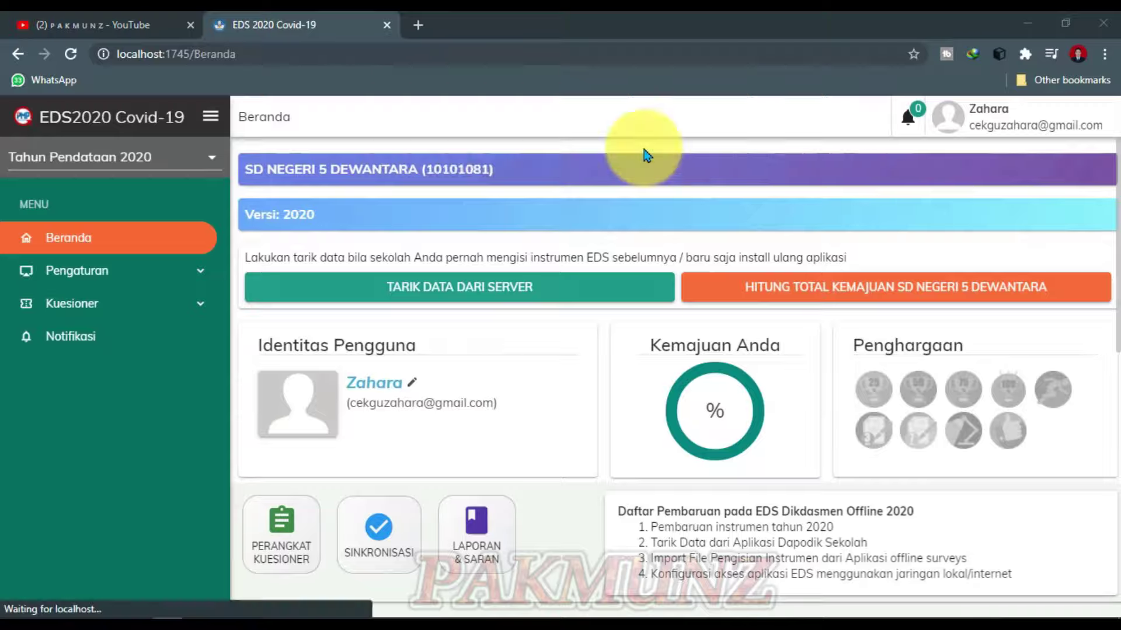
- Open the Rincian of A. Kompetensi Lulusan from Perangkat Kuesioner and view question 13 (A.03.d)
scroll(508, 362, "down", 5)
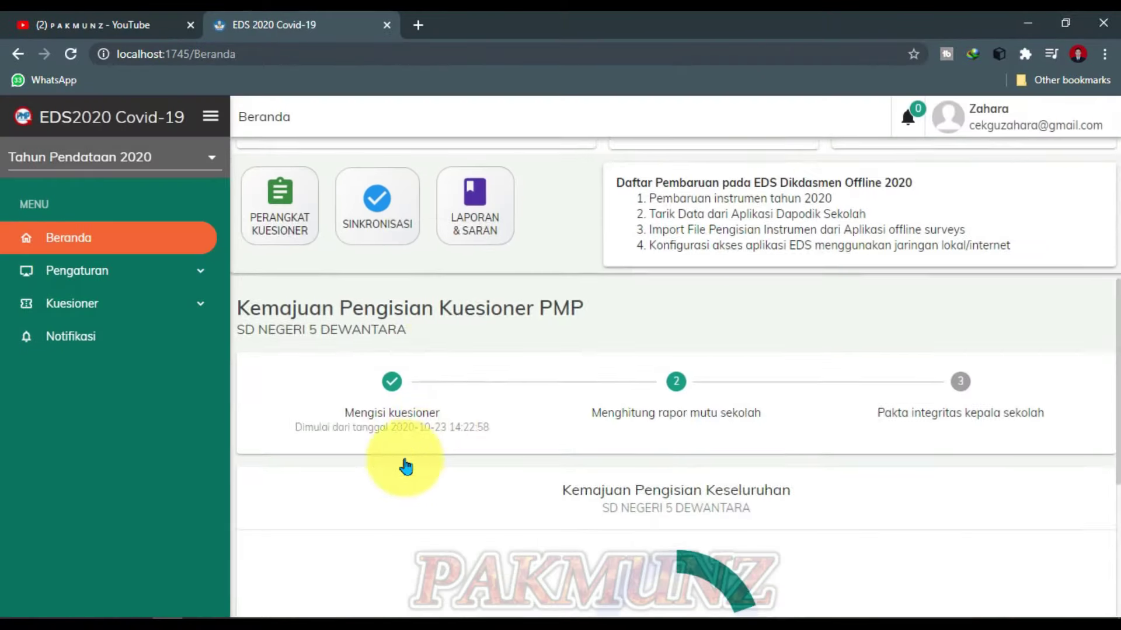
left_click(284, 204)
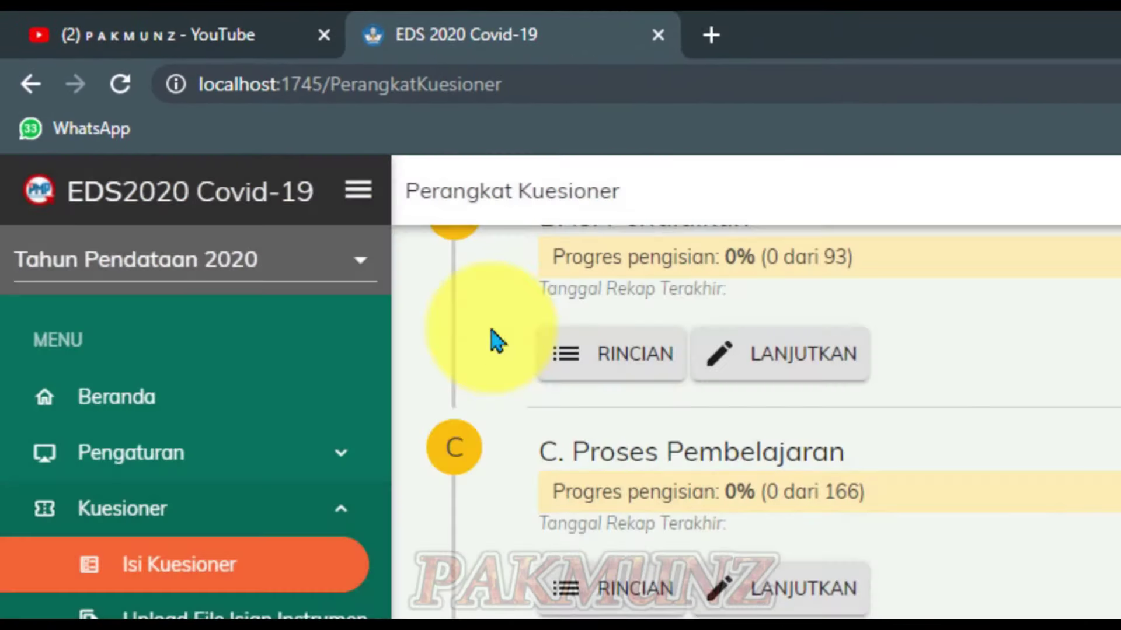
scroll(946, 571, "up", 10)
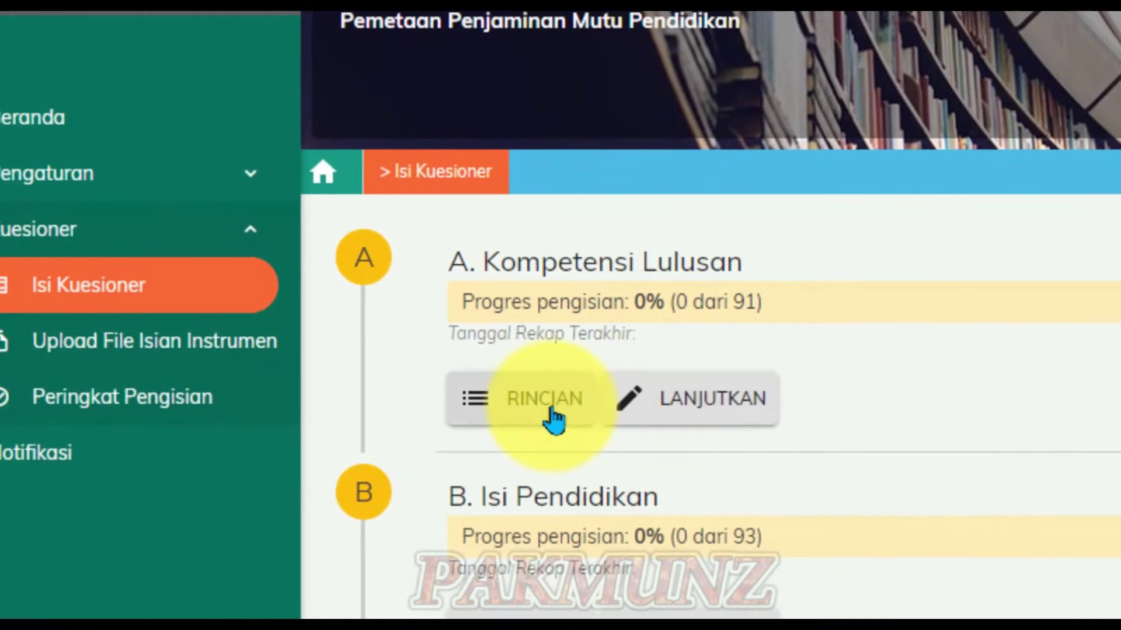
left_click(588, 521)
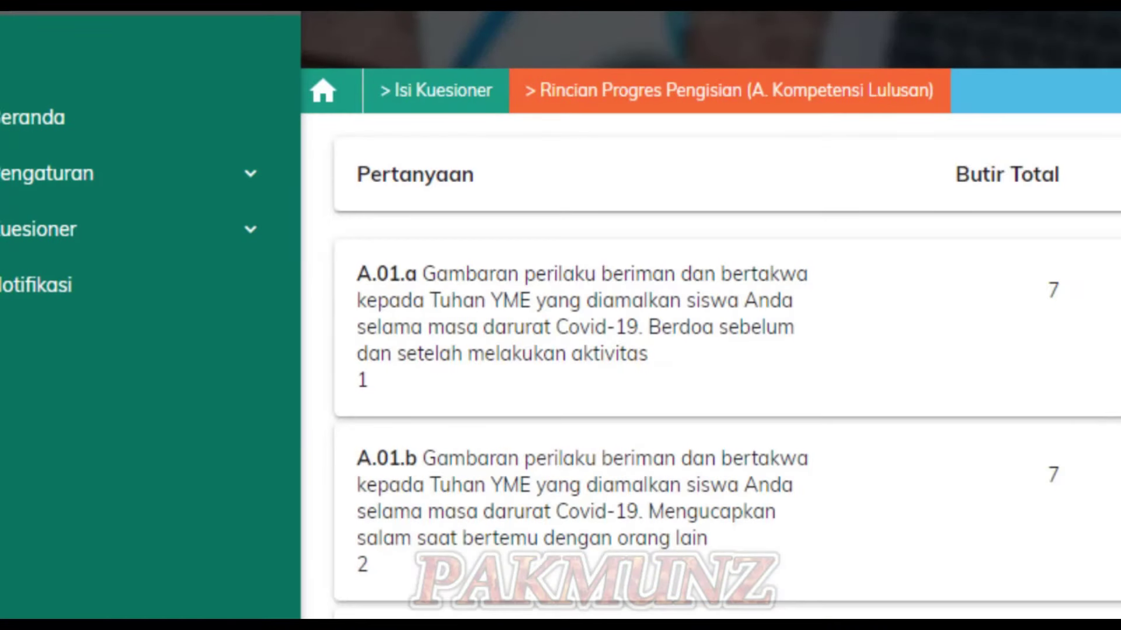
scroll(1100, 525, "down", 12)
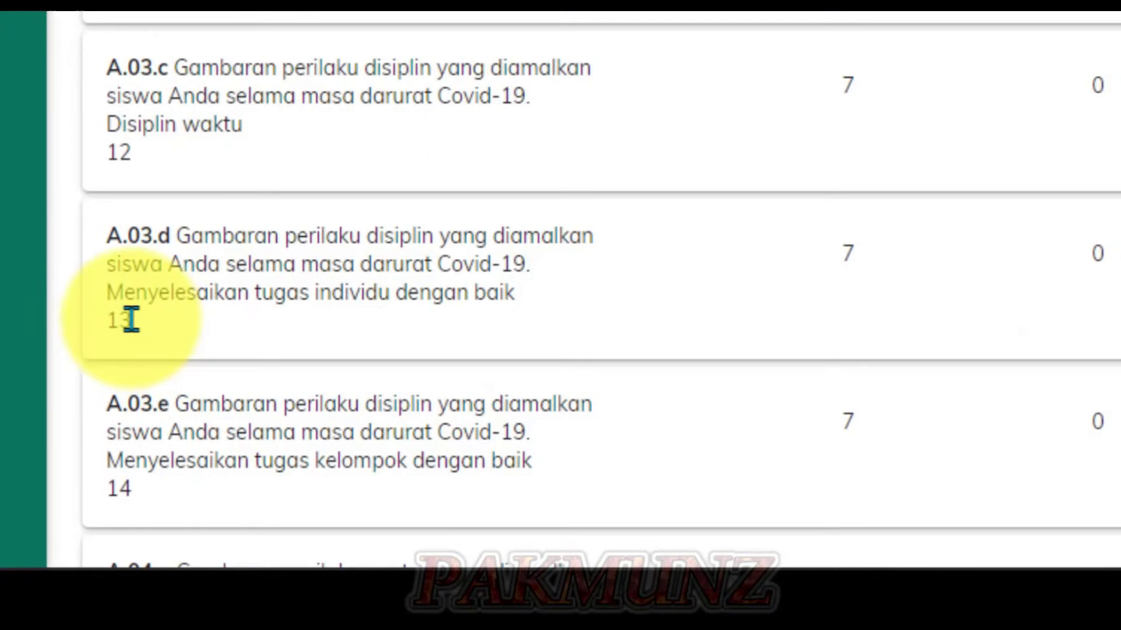
left_click(1102, 373)
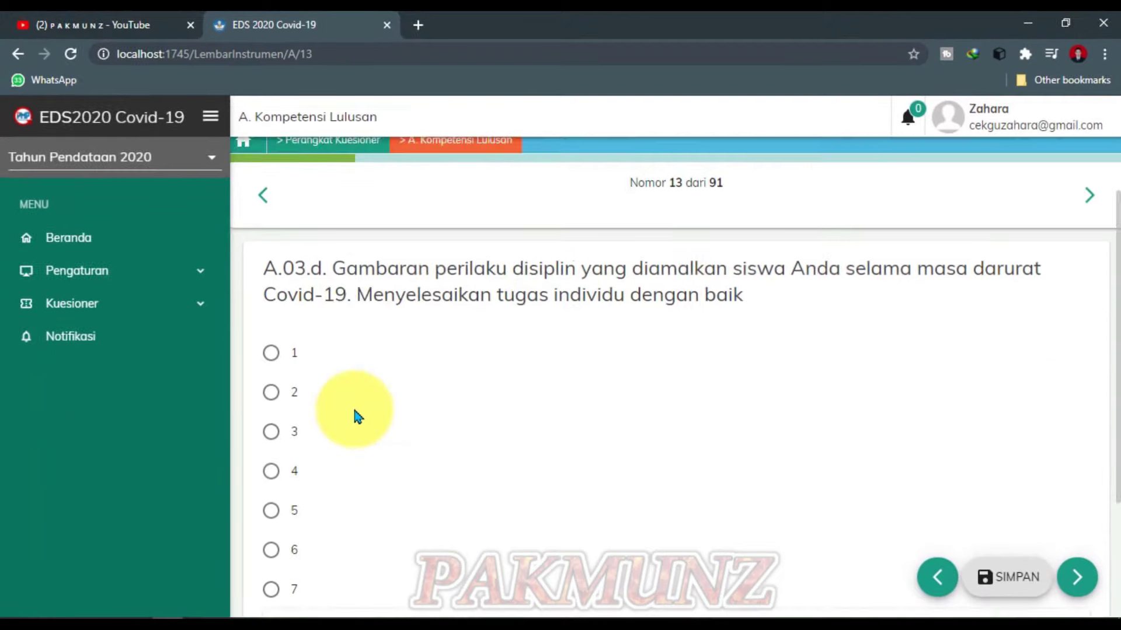
scroll(354, 410, "down", 3)
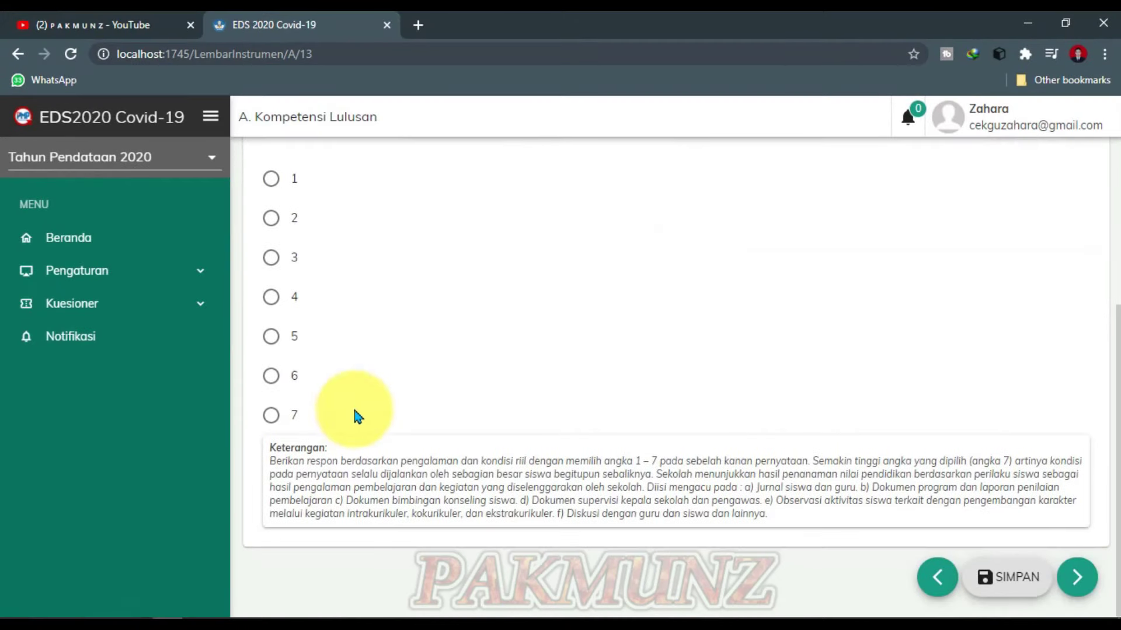
scroll(354, 411, "up", 4)
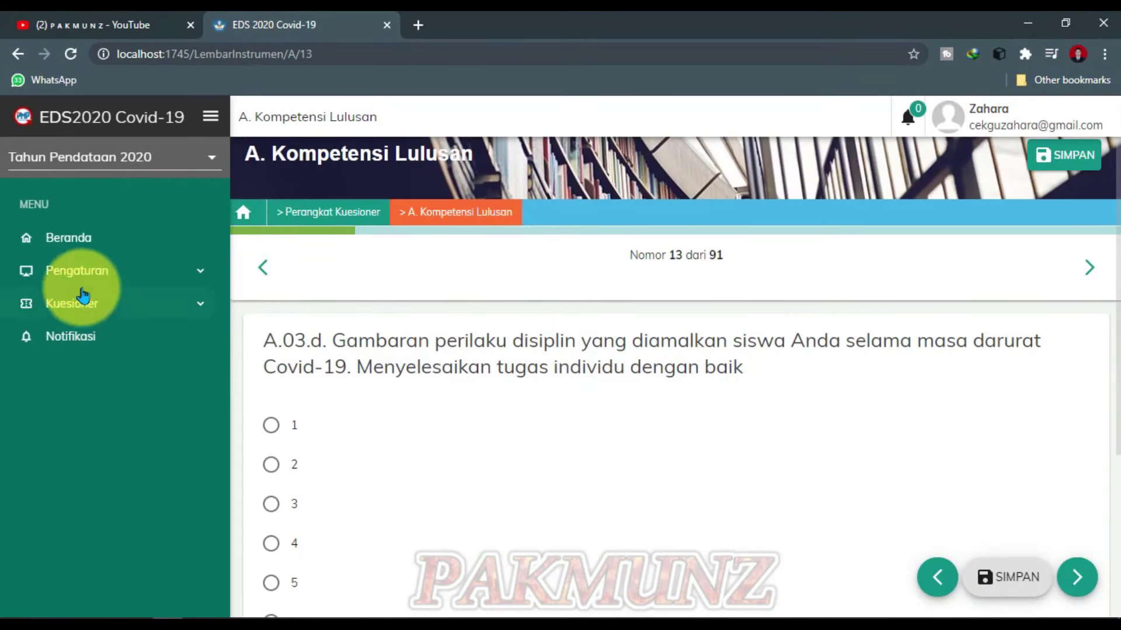
- Return to Beranda and log out of the respondent's account, confirming that the site may be left
left_click(72, 243)
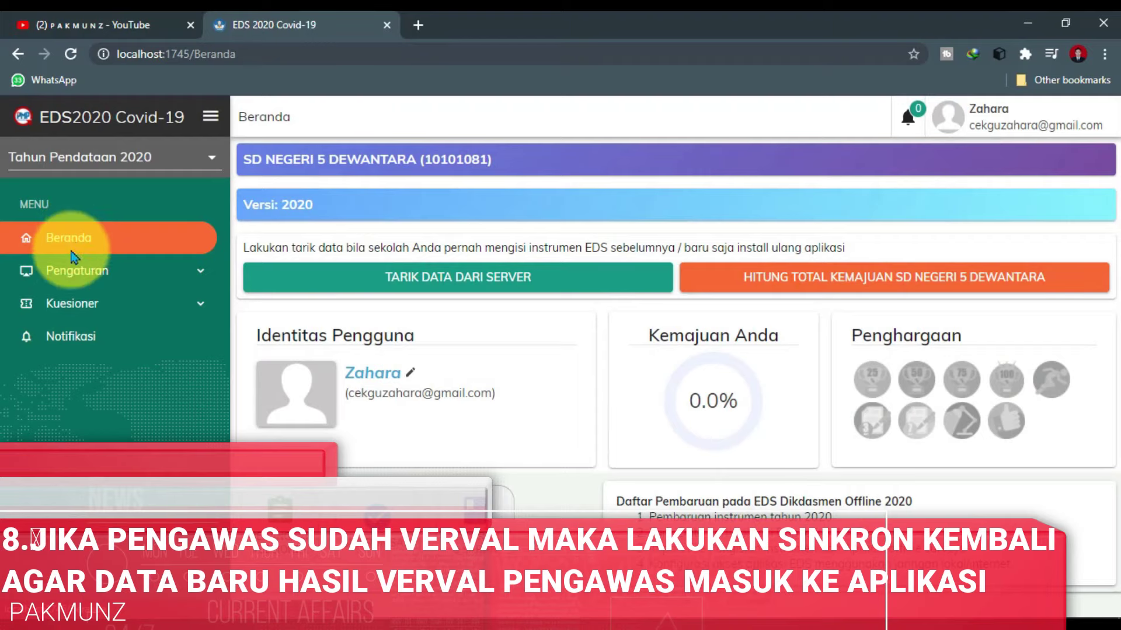
left_click(73, 258)
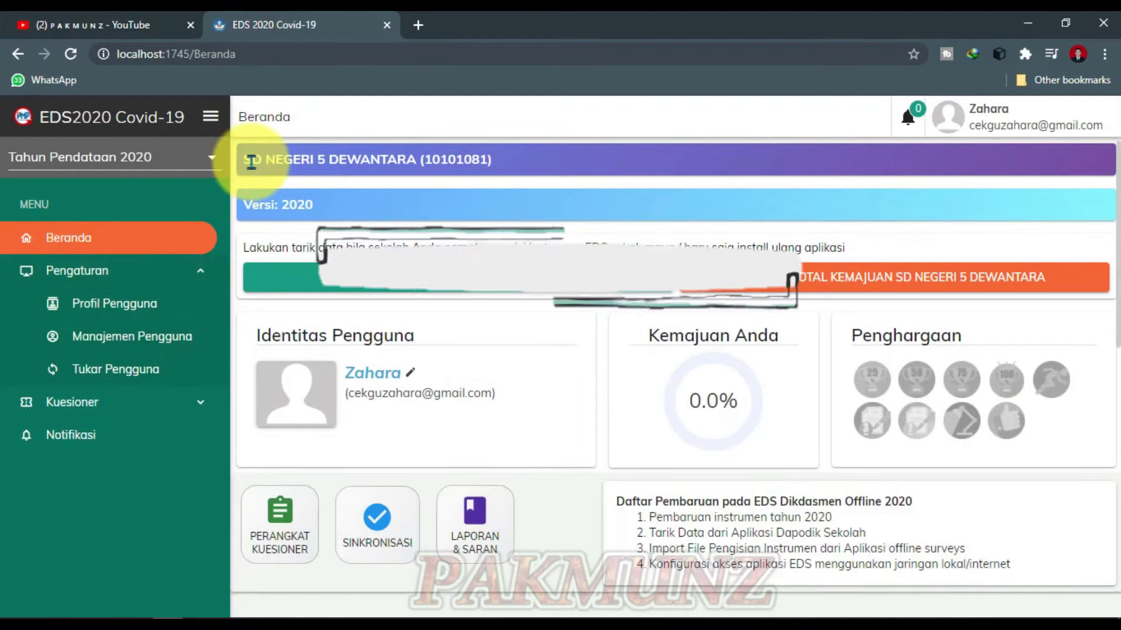
left_click(1026, 128)
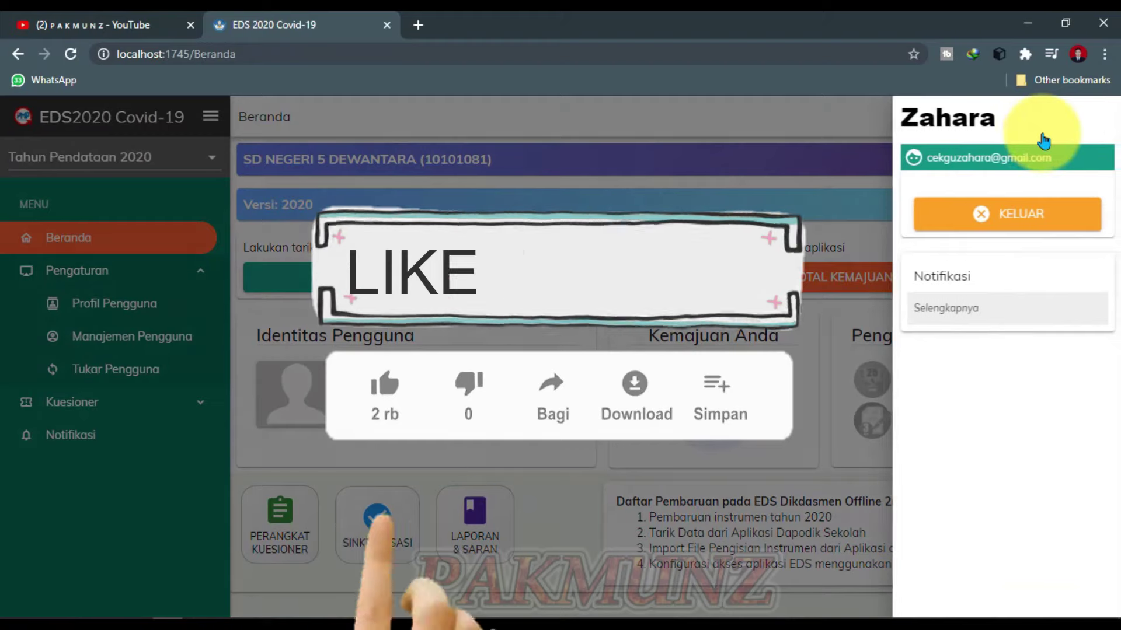
left_click(1016, 225)
left_click(645, 153)
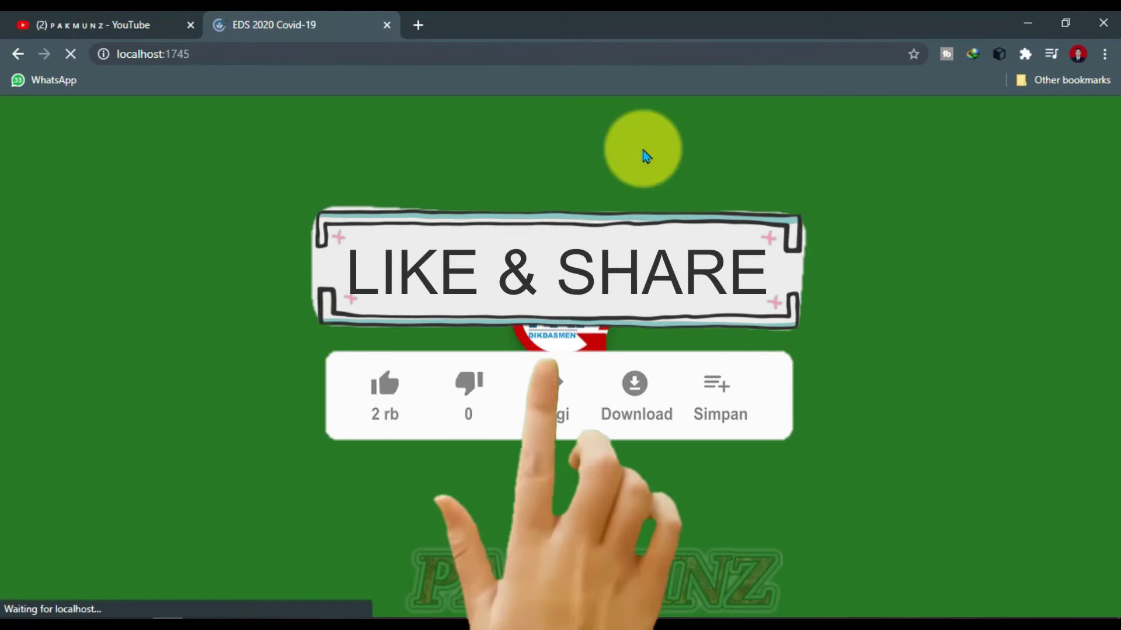